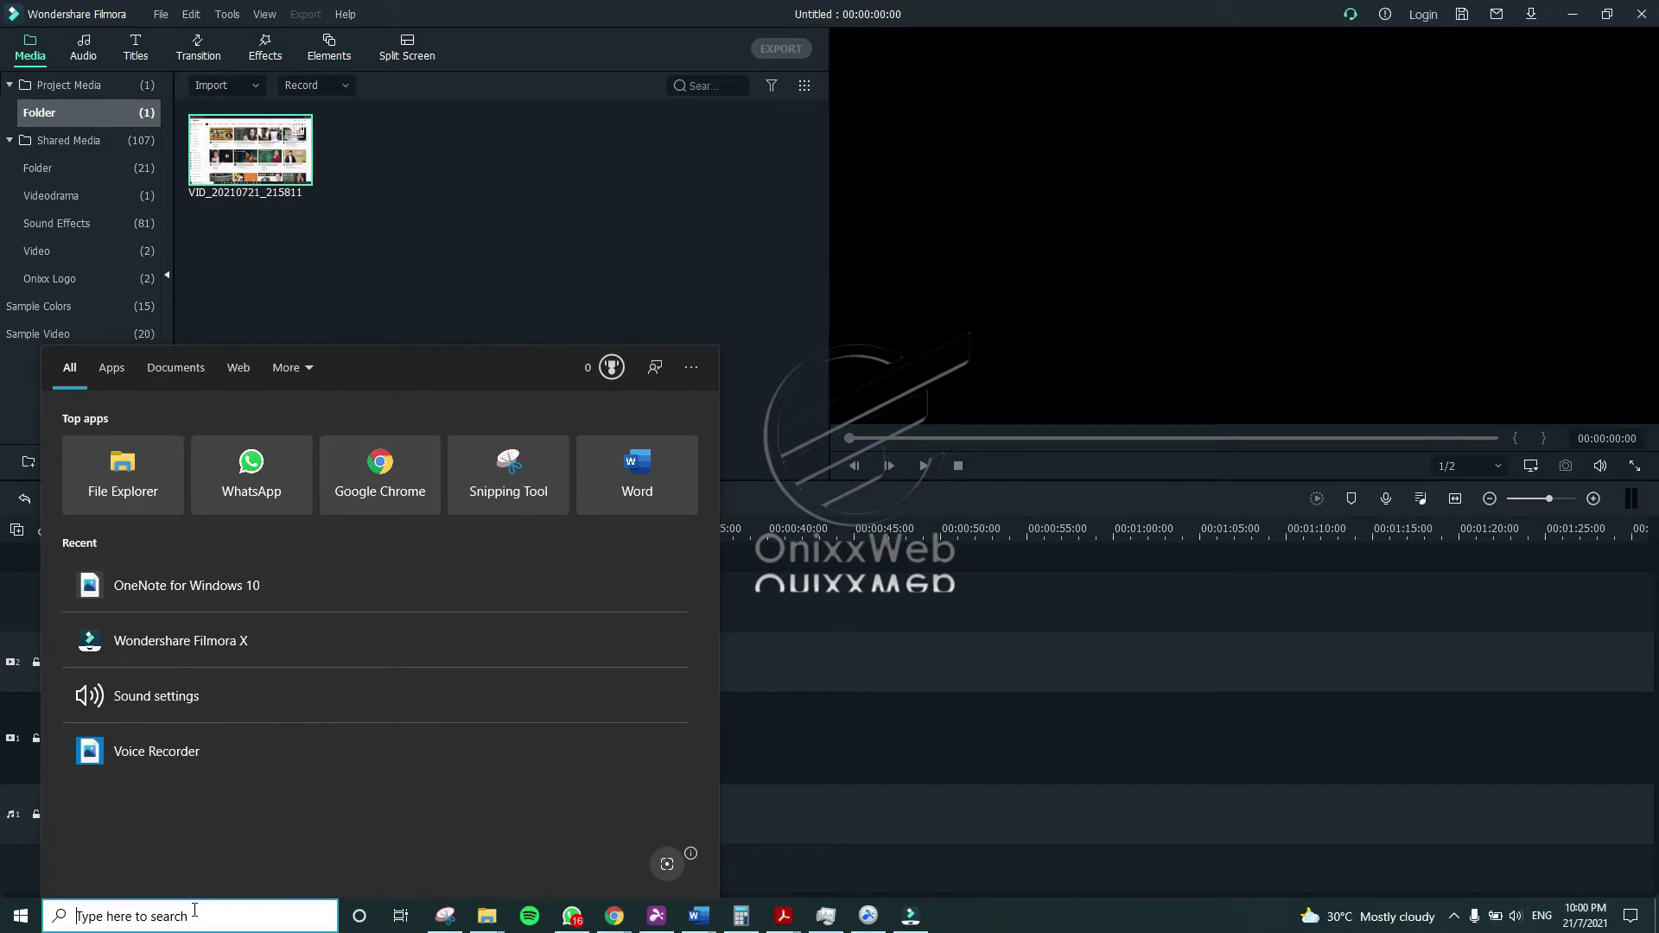
- Search Windows for 'one' and open the OneNote for Windows 10 result
{"action": "type", "text": "one"}
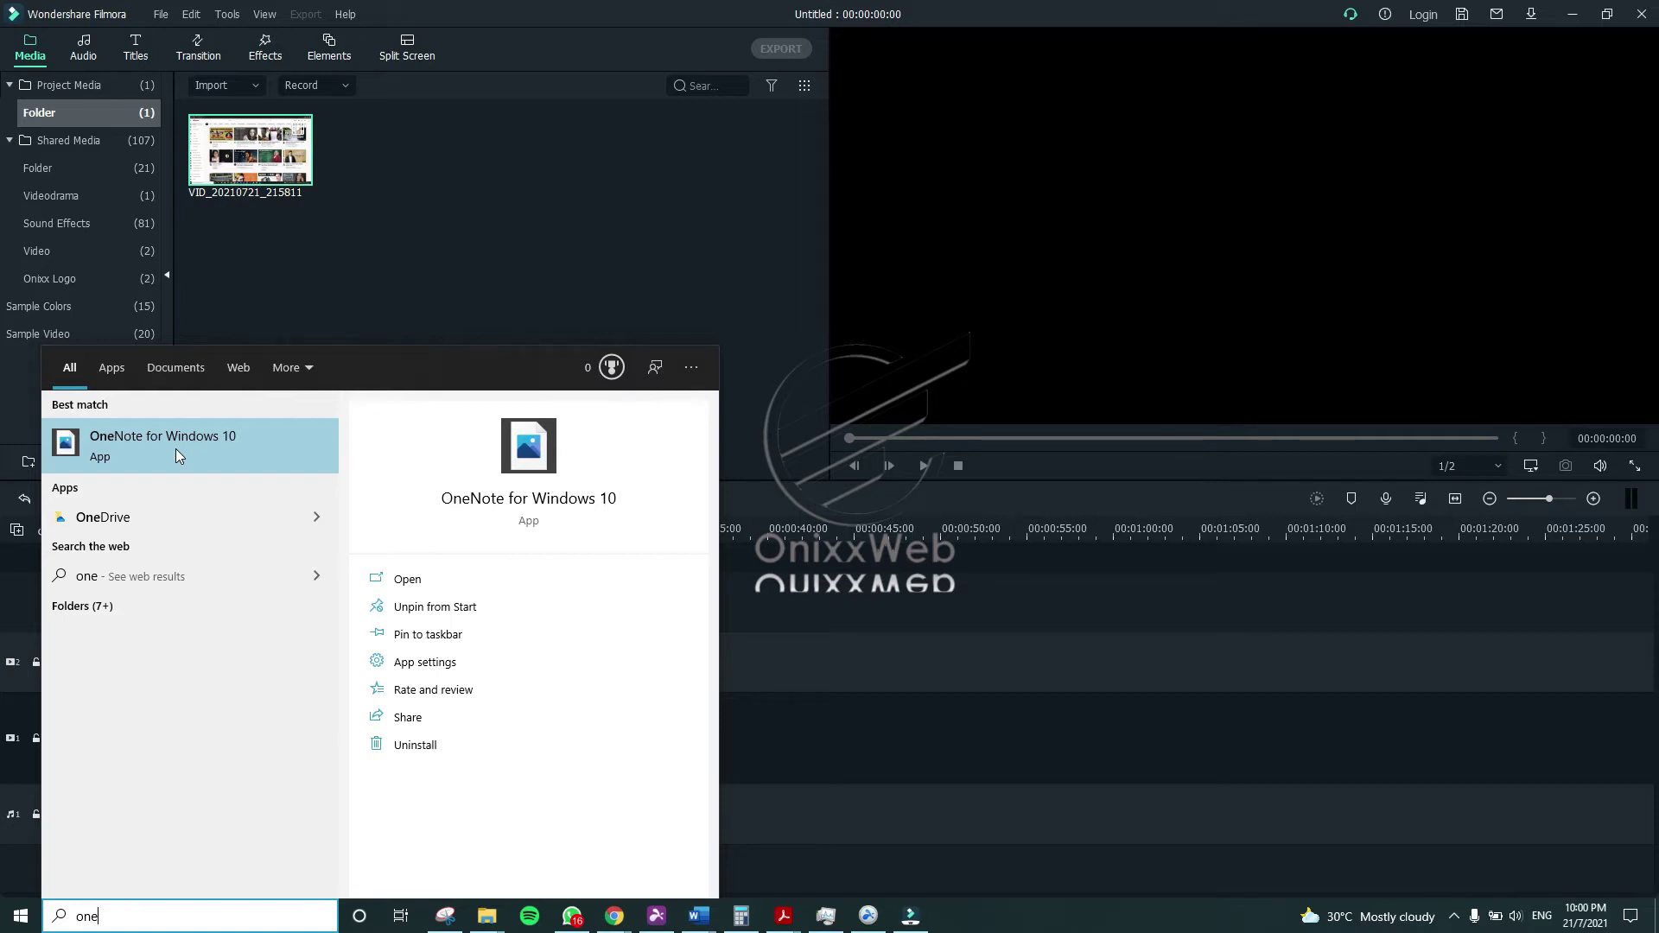
{"action": "left_click", "coordinate": [175, 448]}
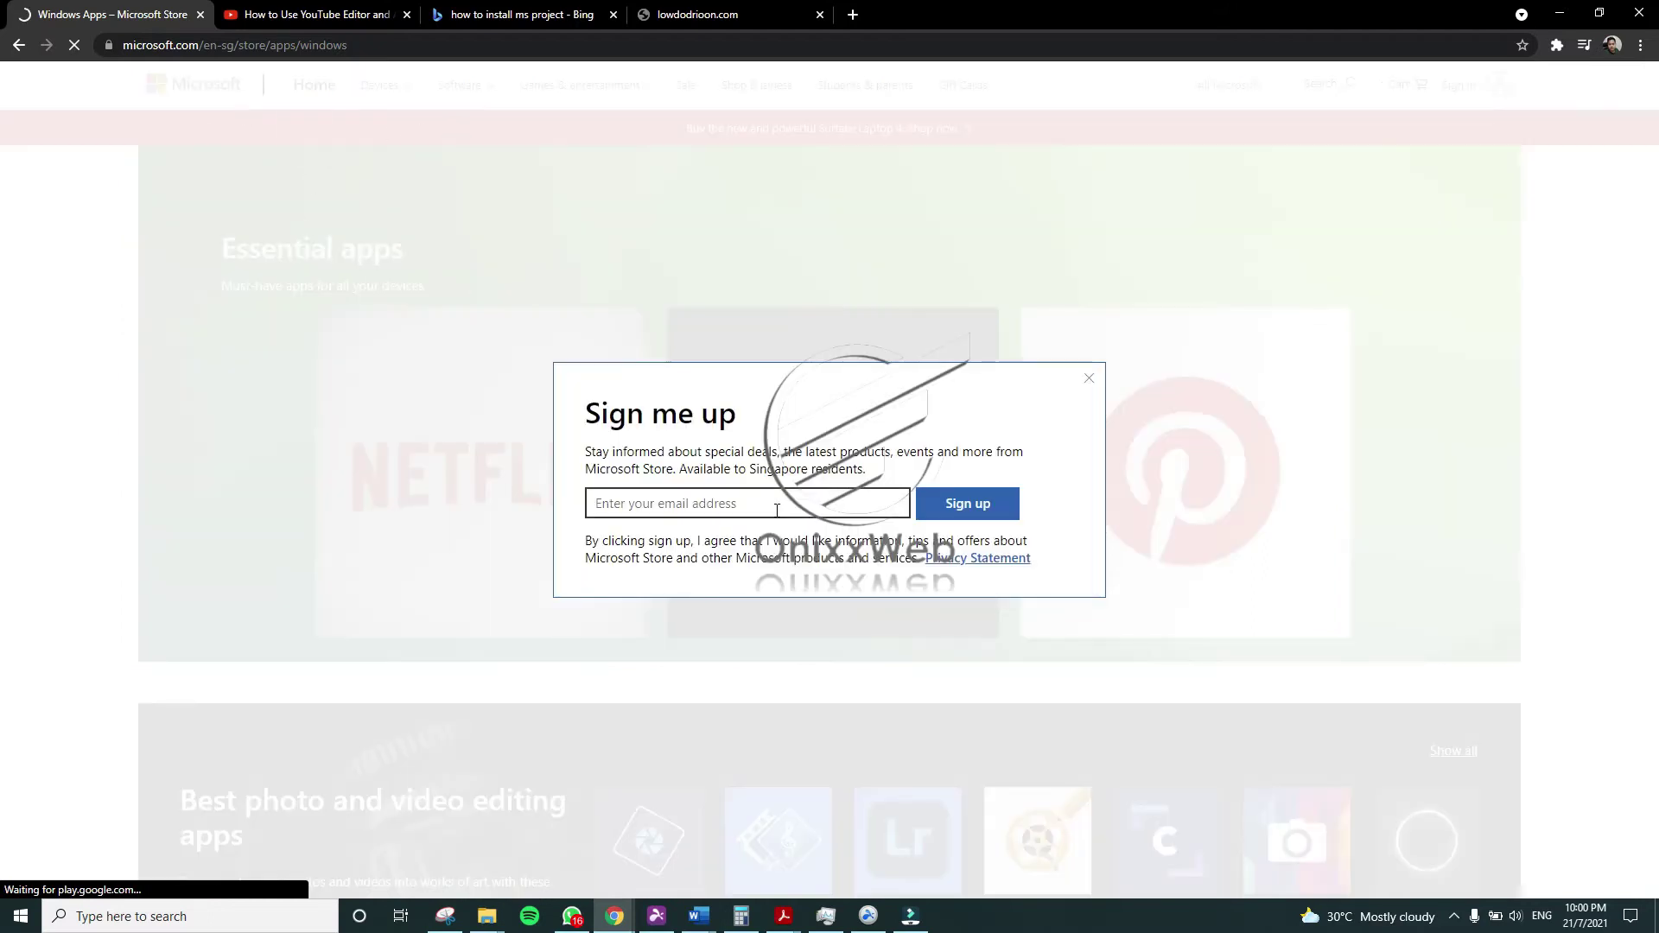
- Dismiss the sign-up popup, search the store for 'onenote', and open the OneNote for Windows 10 page
{"action": "left_click", "coordinate": [1001, 514]}
{"action": "left_click", "coordinate": [636, 513]}
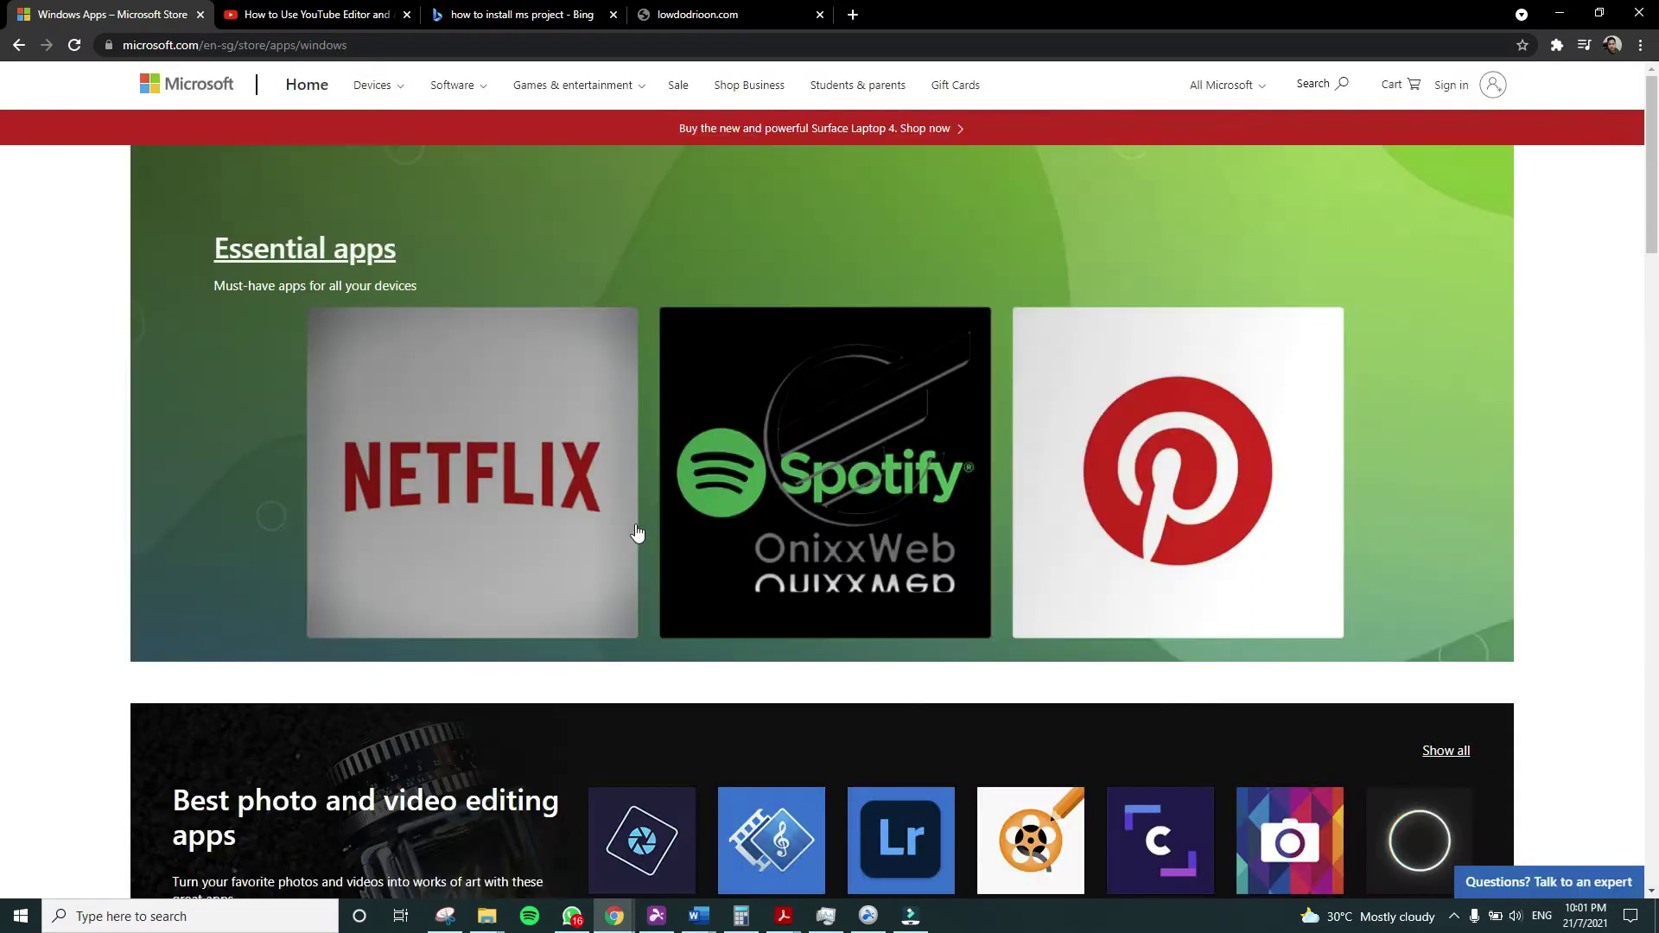
{"action": "left_click", "coordinate": [1342, 92]}
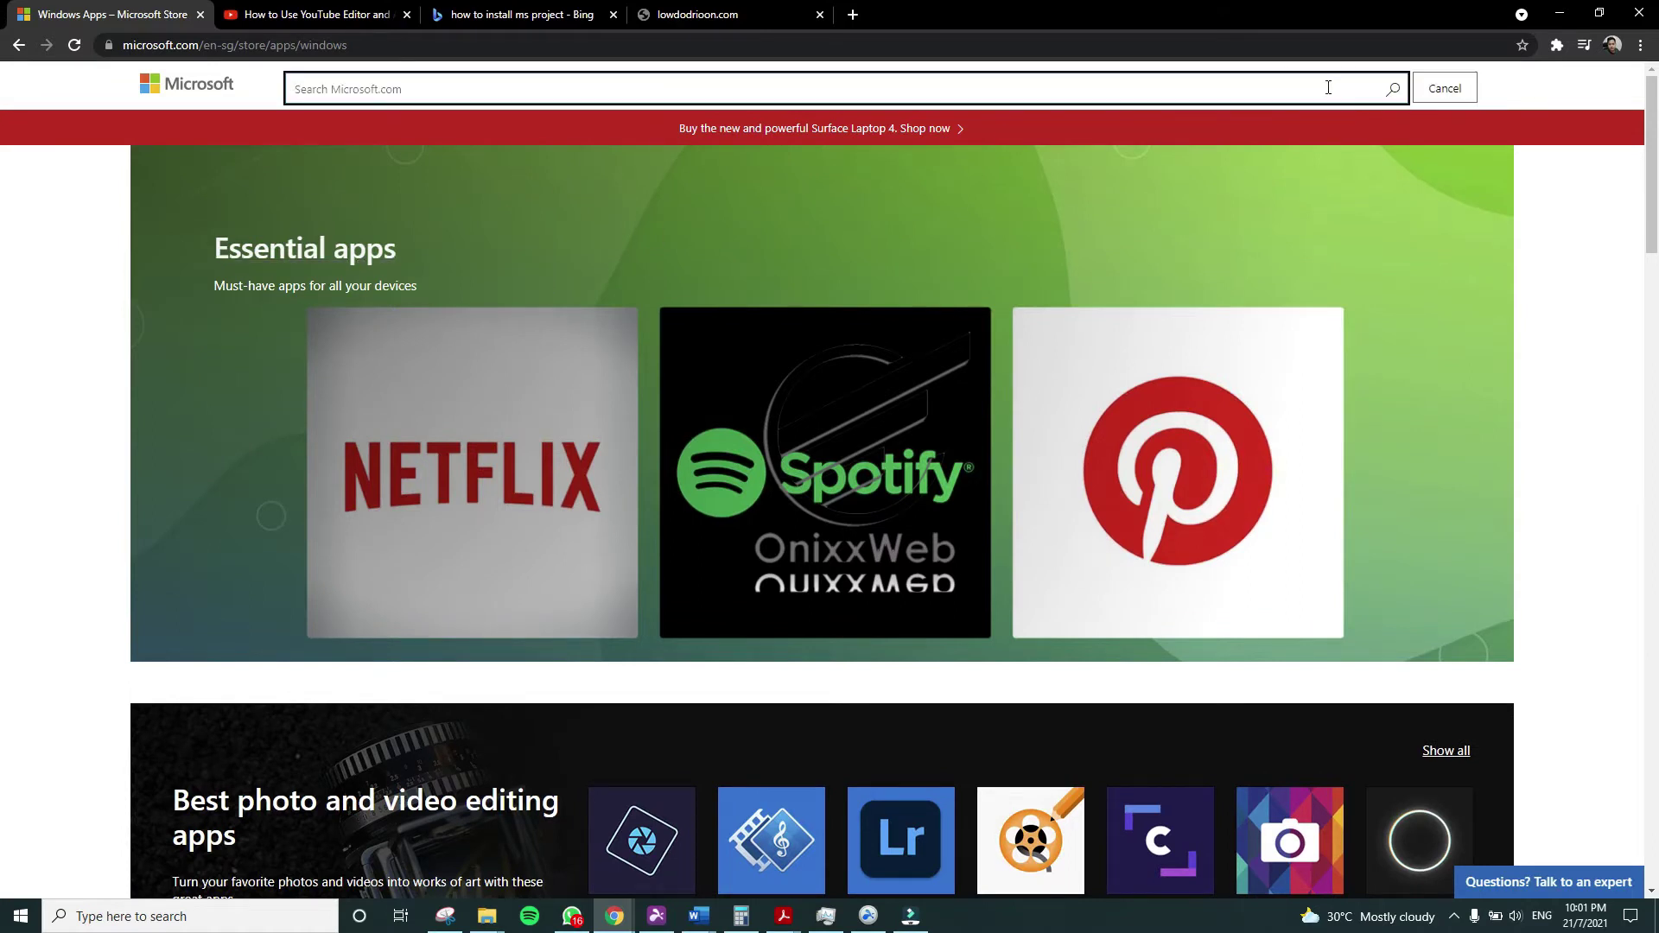
{"action": "type", "text": "onenote"}
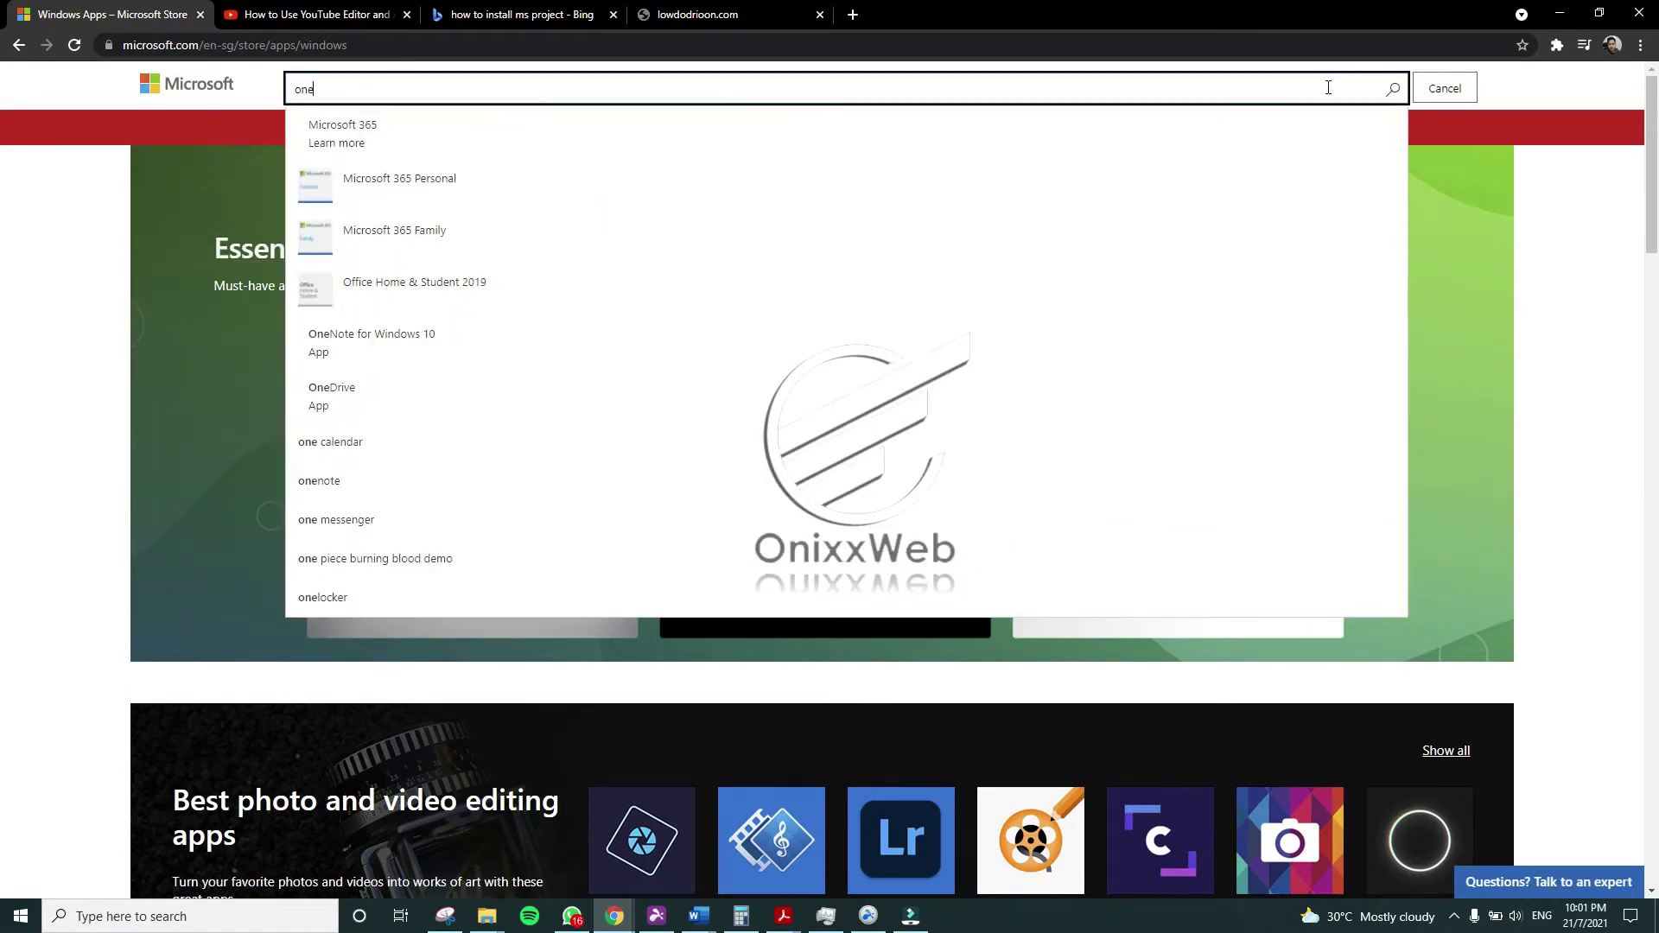
{"action": "left_click", "coordinate": [433, 361]}
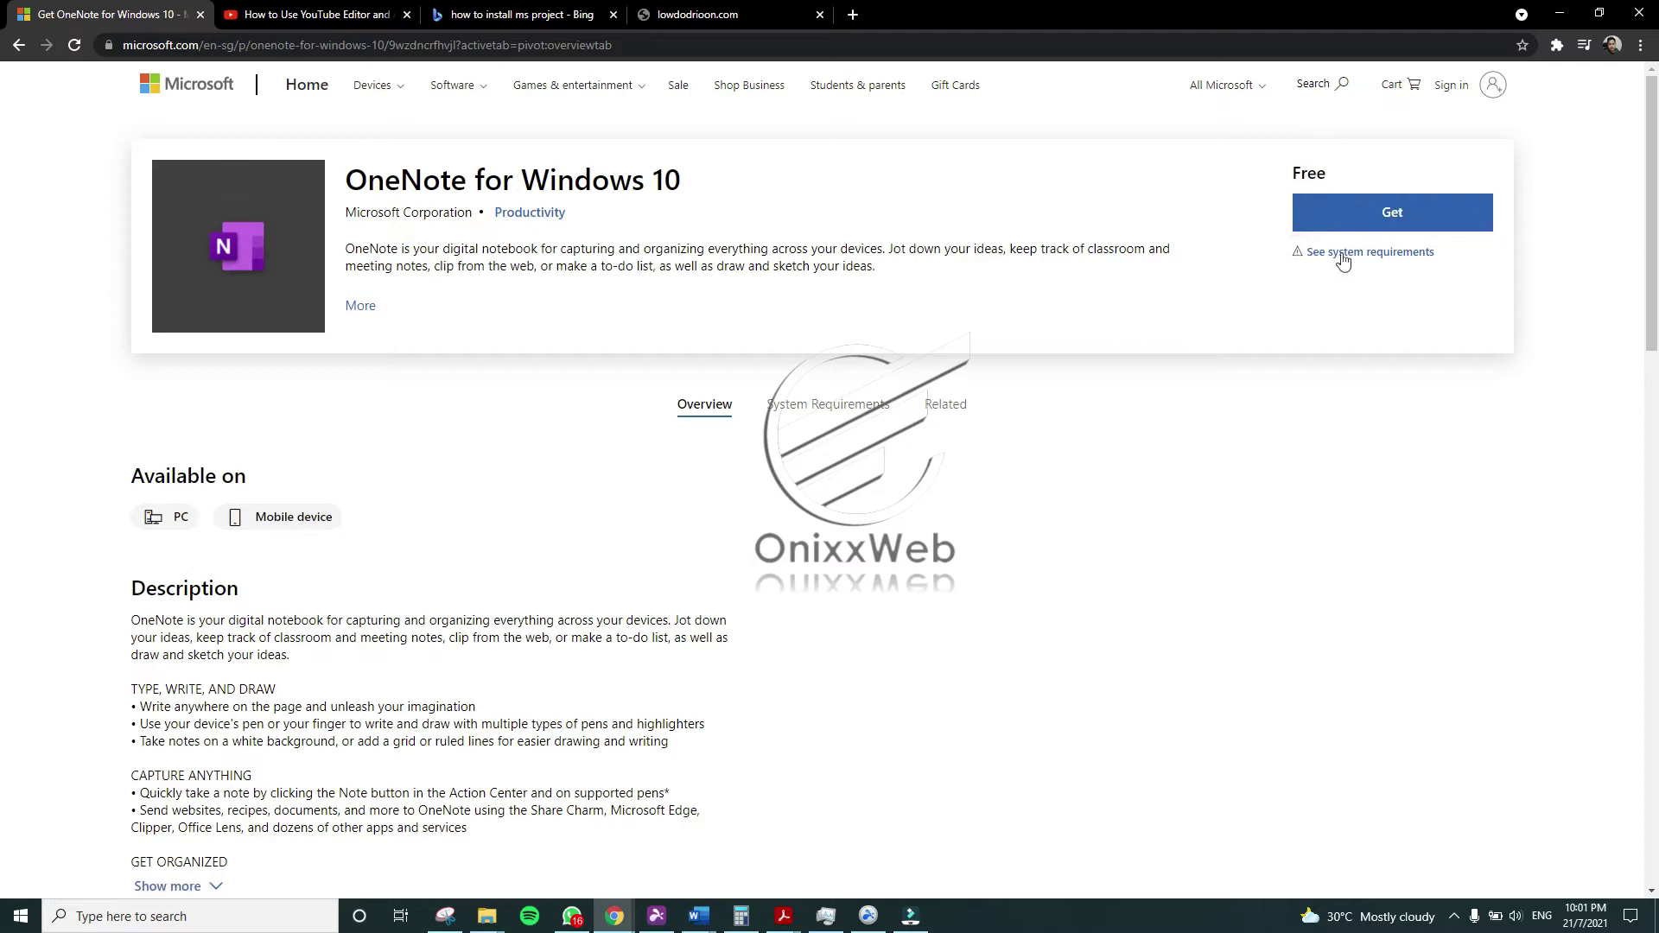
- Search Windows for 'one' and launch OneNote for Windows 10
{"action": "key", "text": "super"}
{"action": "type", "text": "one"}
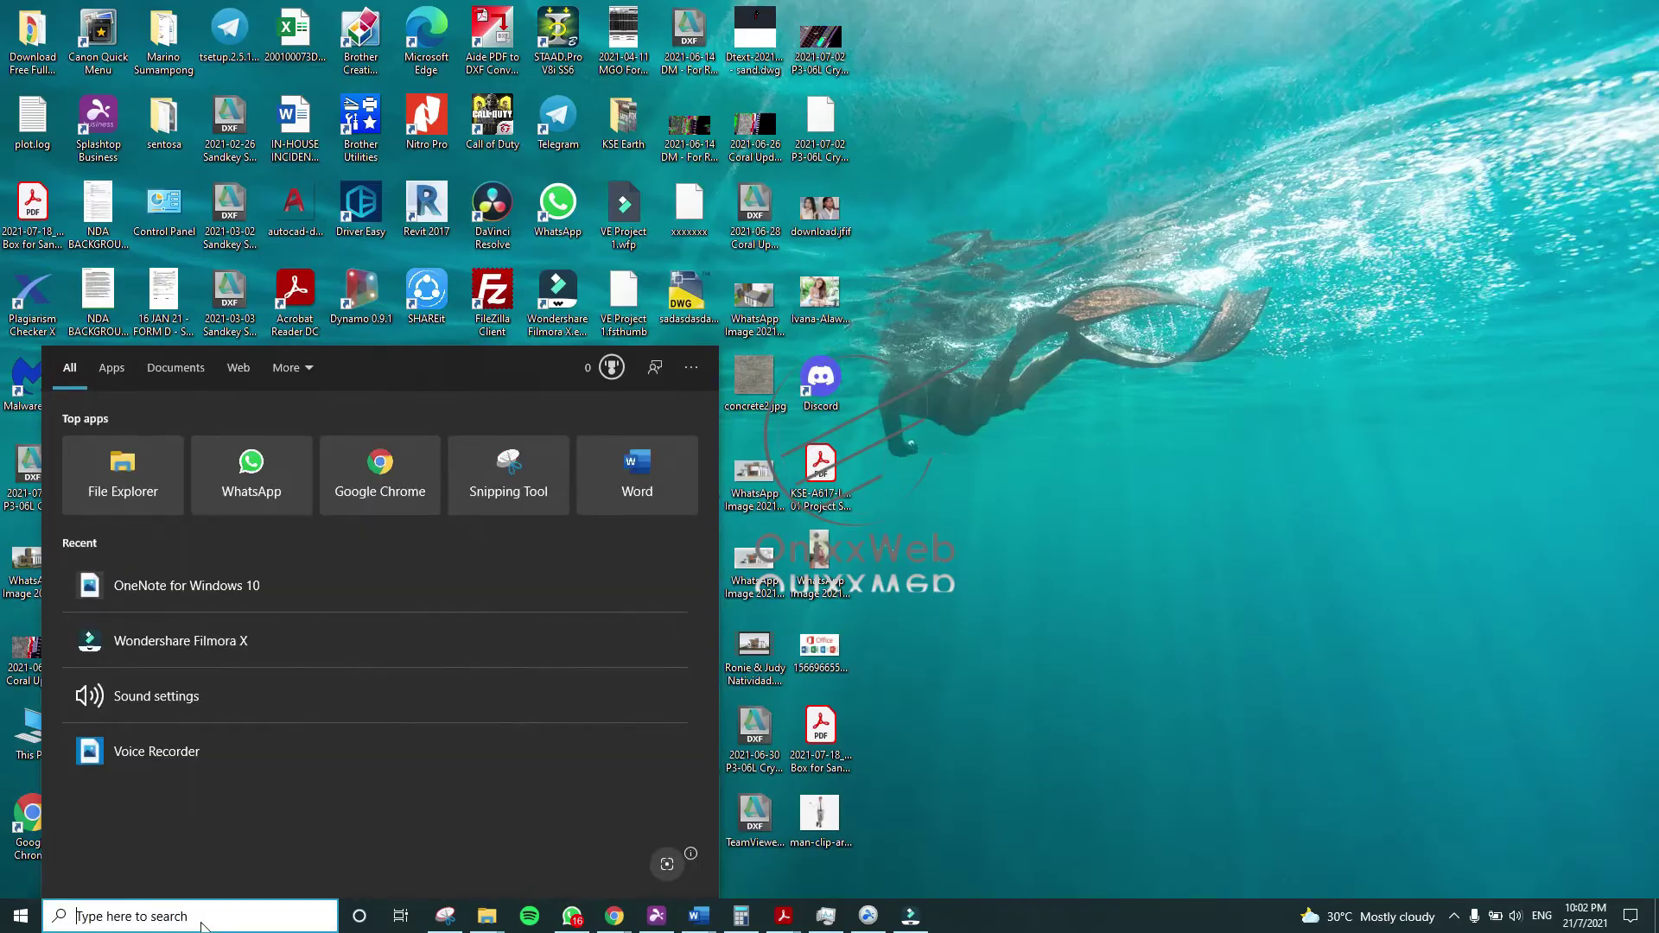
{"action": "type", "text": "one"}
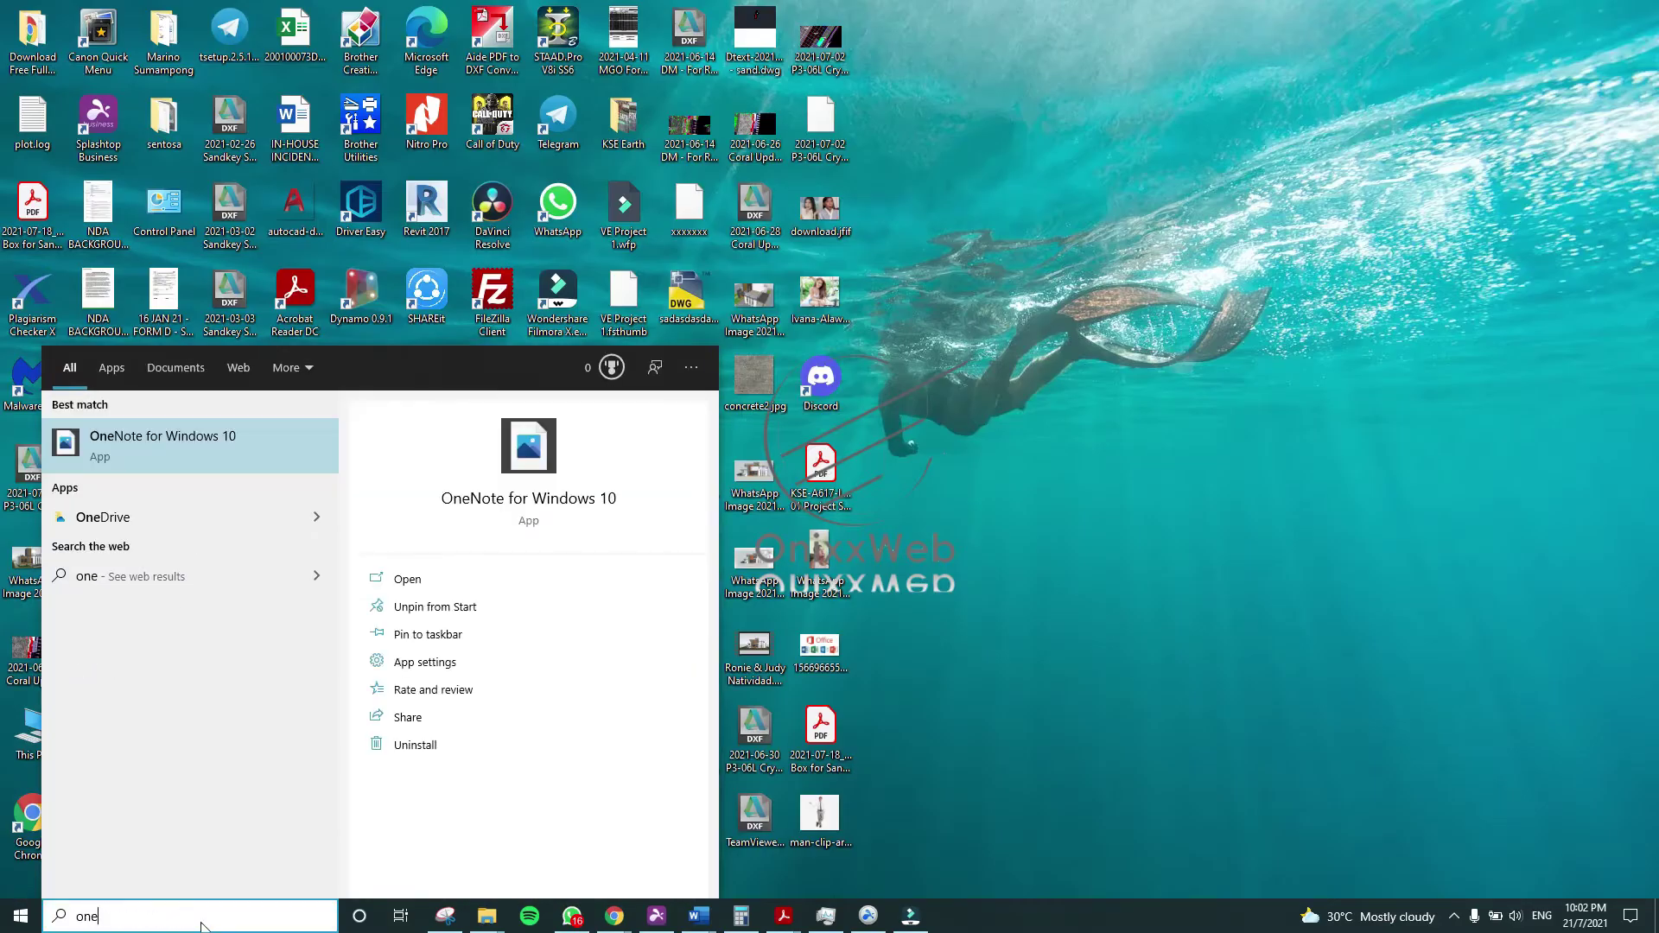
{"action": "left_click", "coordinate": [219, 465]}
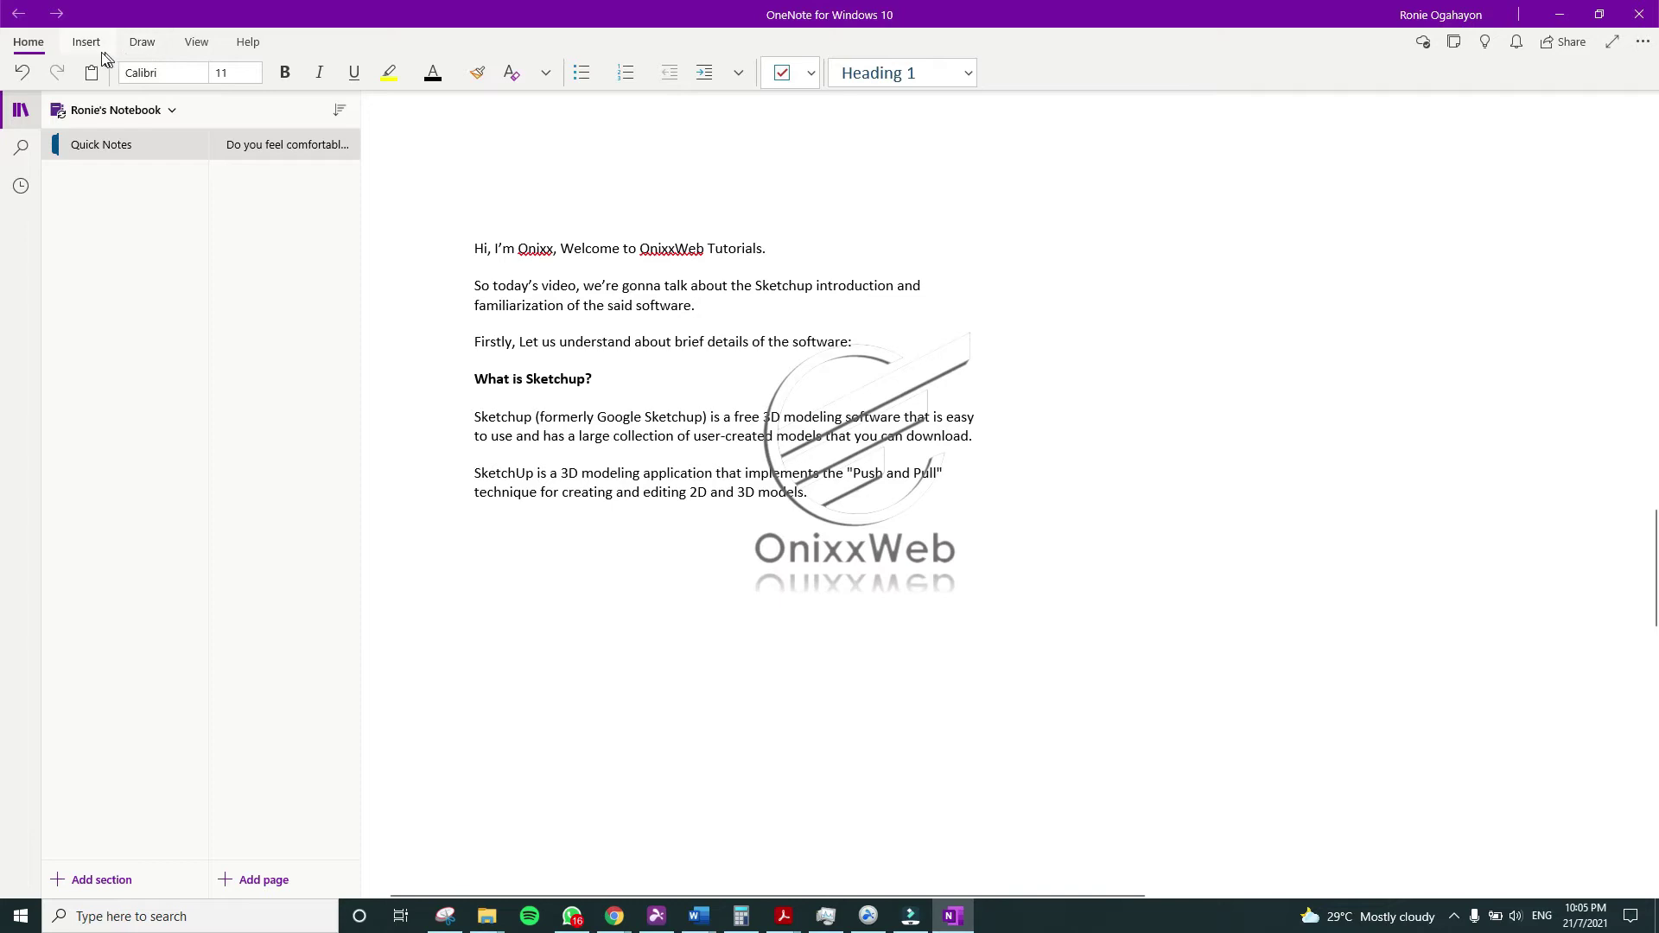
- Show the View options, restore OneNote to a smaller window, and select all the page text
{"action": "left_click", "coordinate": [204, 45]}
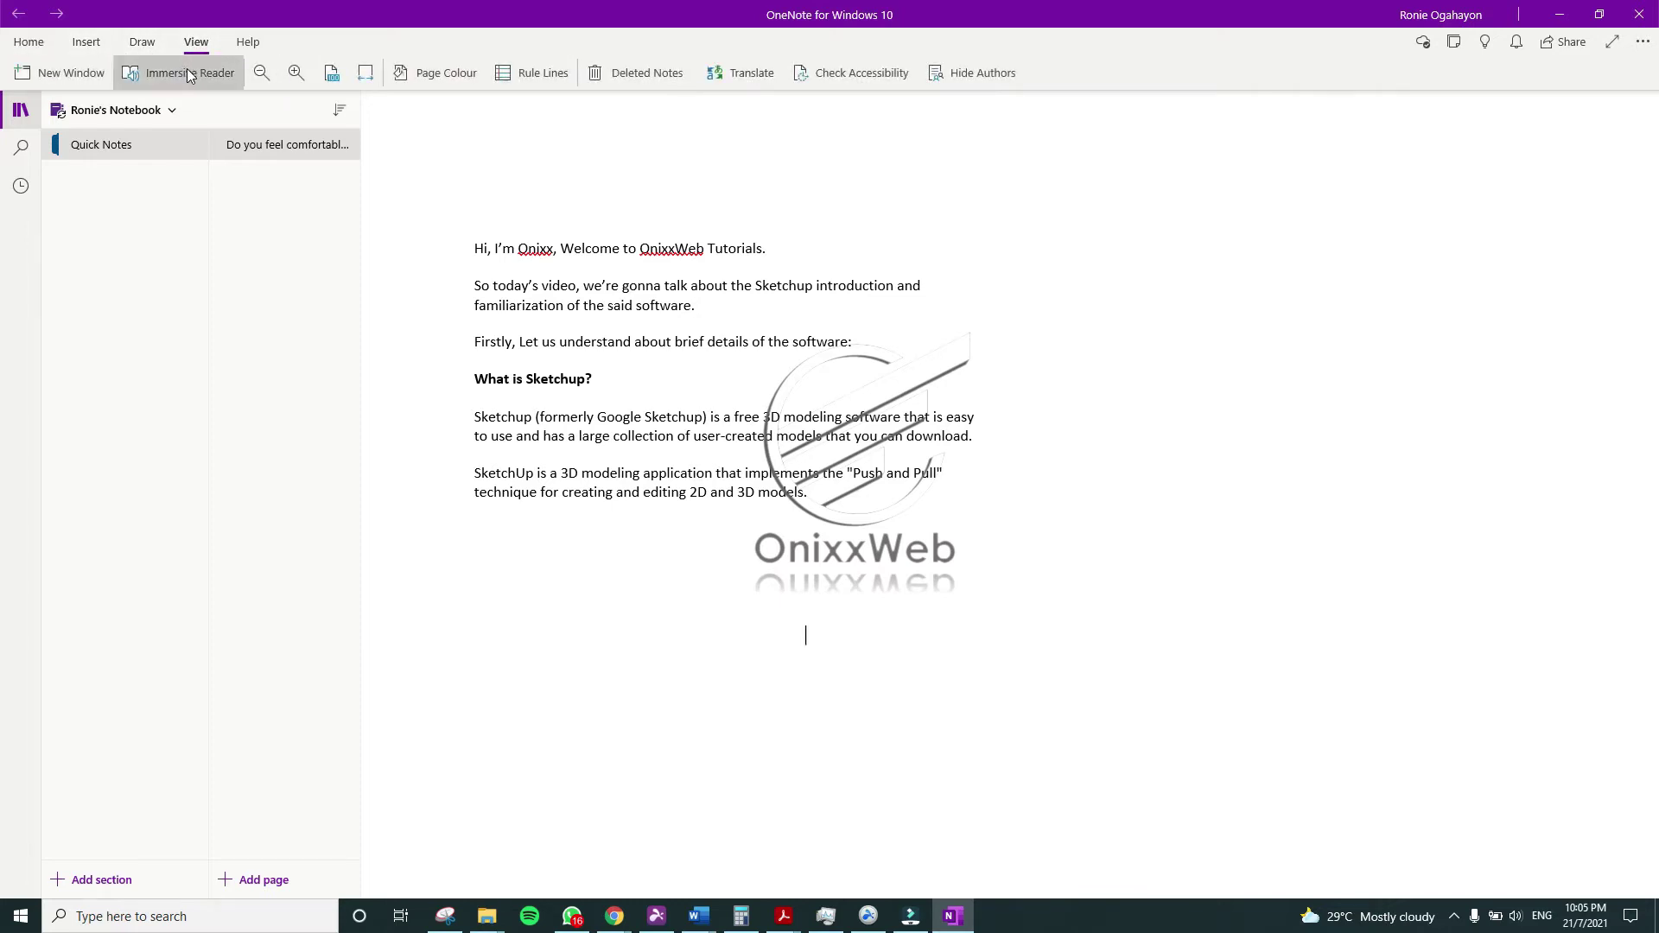
{"action": "key", "text": "super+Down"}
{"action": "left_click_drag", "start_coordinate": [883, 522], "coordinate": [546, 269]}
- Open the page in Immersive Reader and browse its Grammar, Reading and Text preferences
{"action": "left_click", "coordinate": [264, 105]}
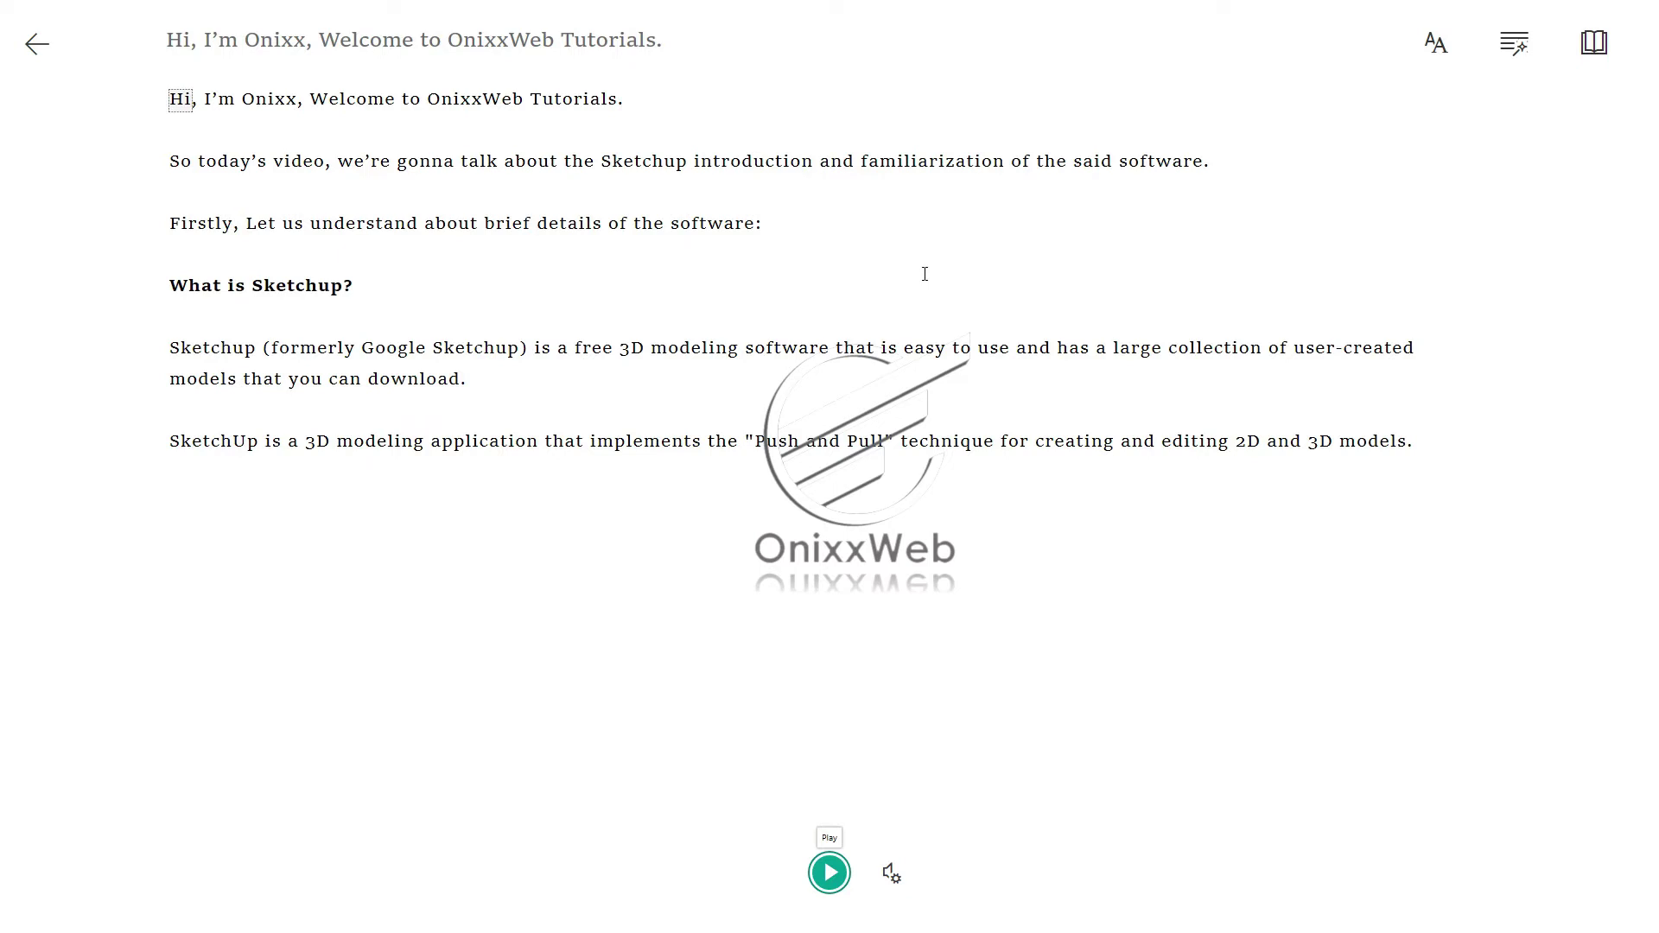
{"action": "left_click", "coordinate": [1558, 51]}
{"action": "left_click", "coordinate": [1515, 47]}
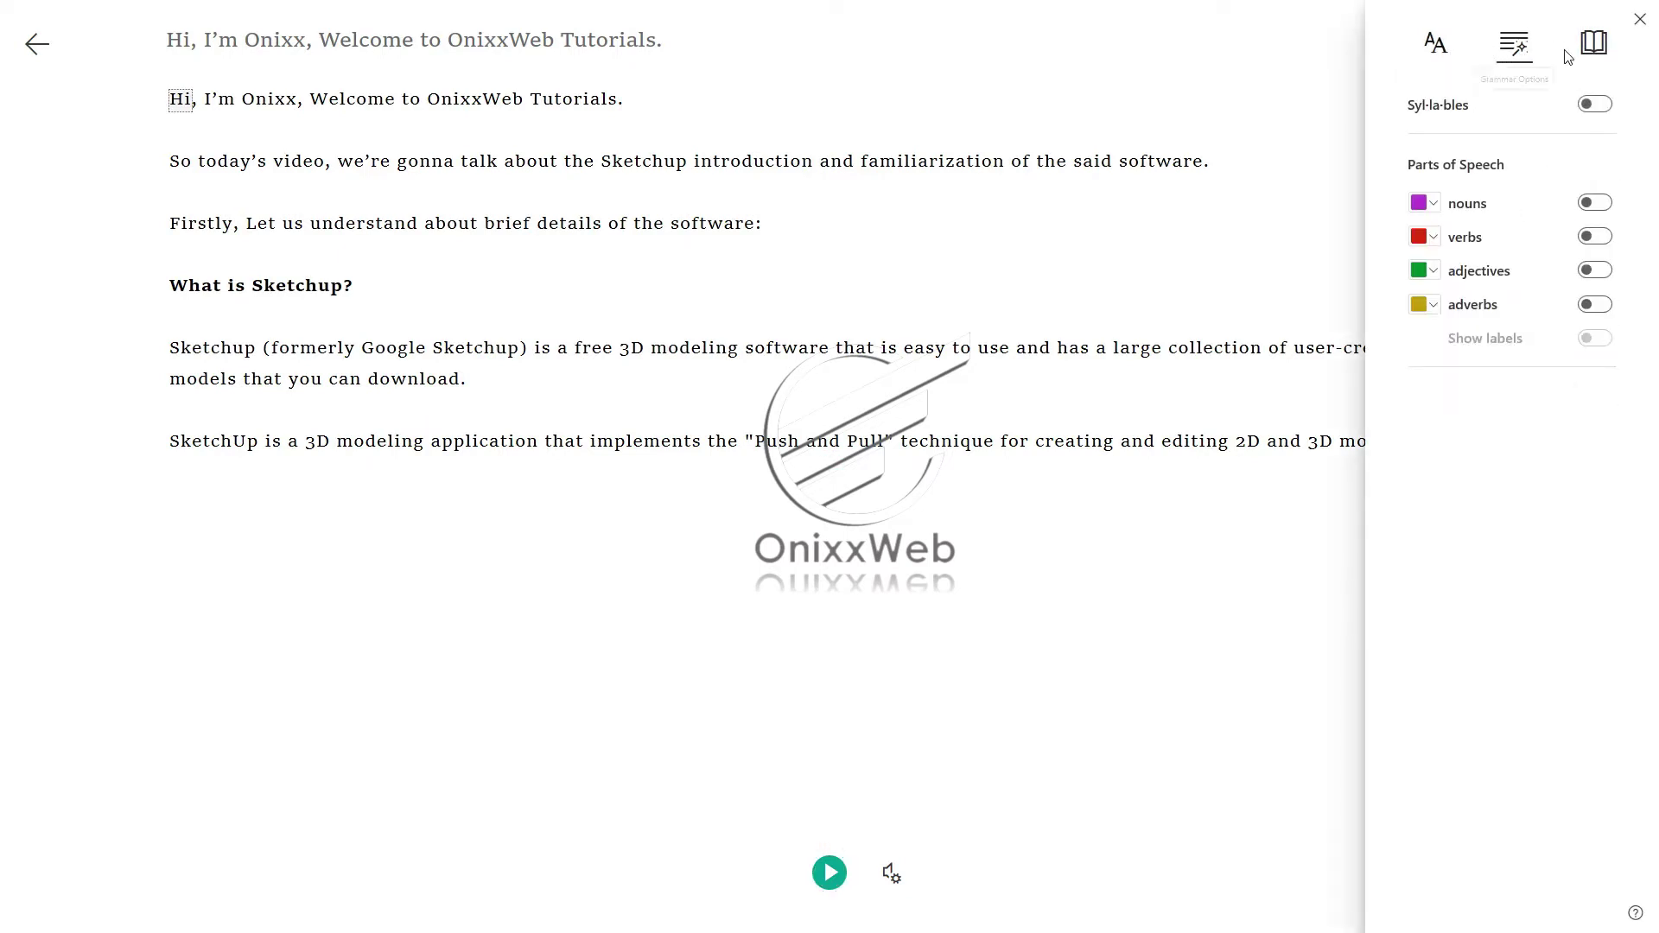
{"action": "left_click", "coordinate": [1600, 52]}
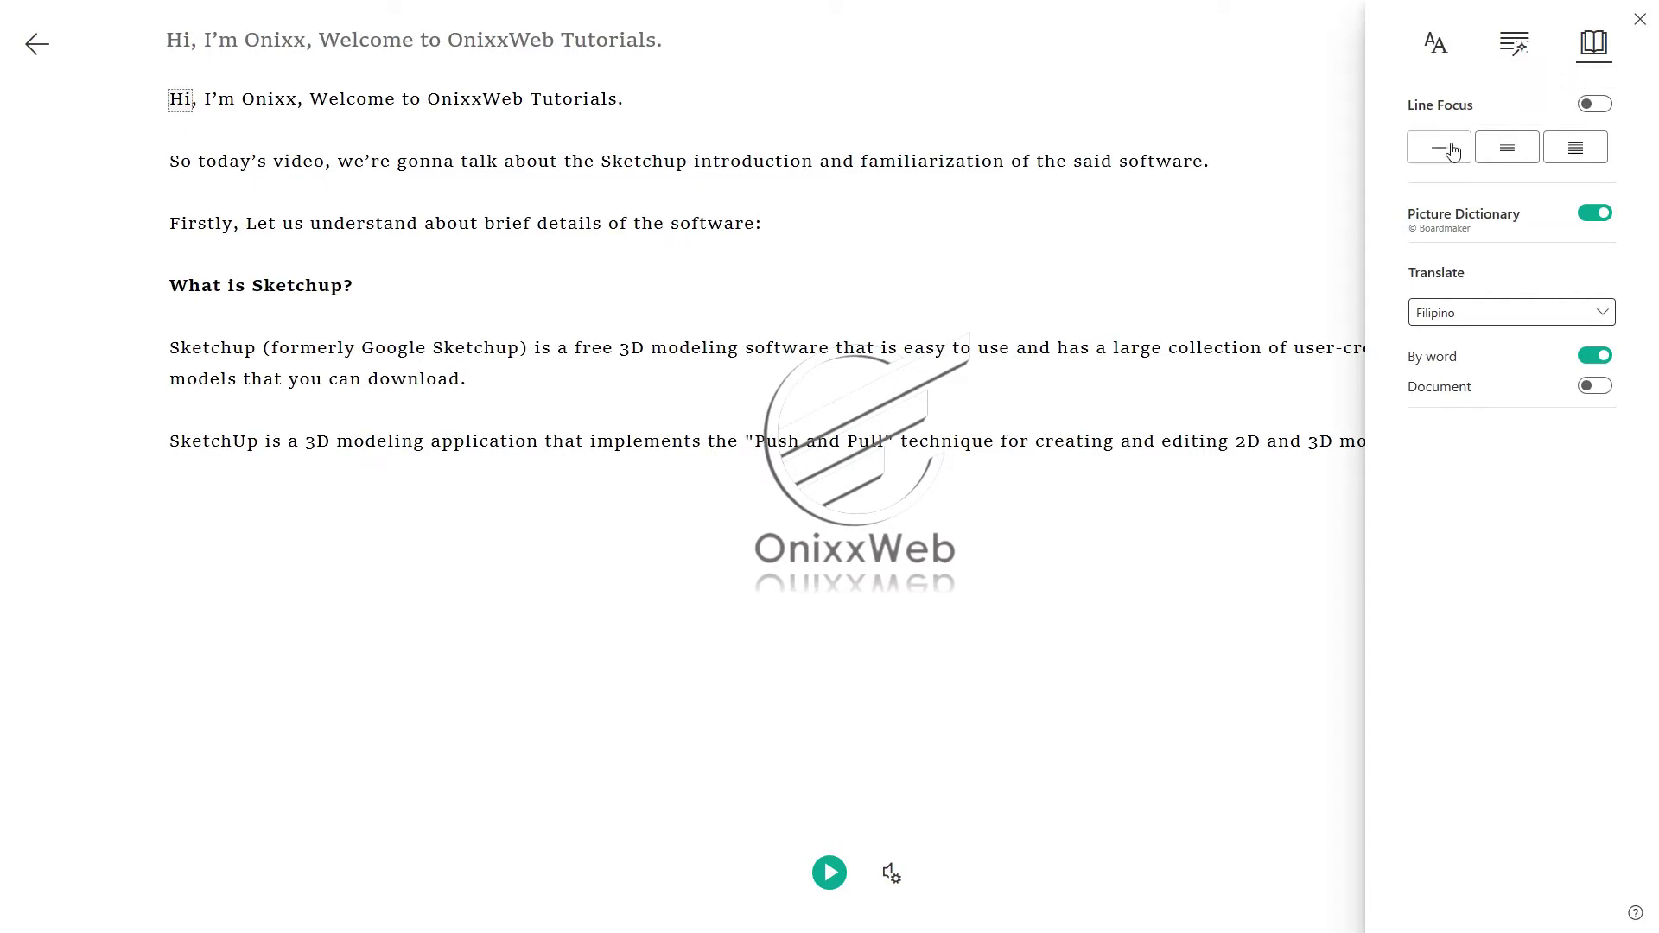
{"action": "left_click", "coordinate": [1434, 45]}
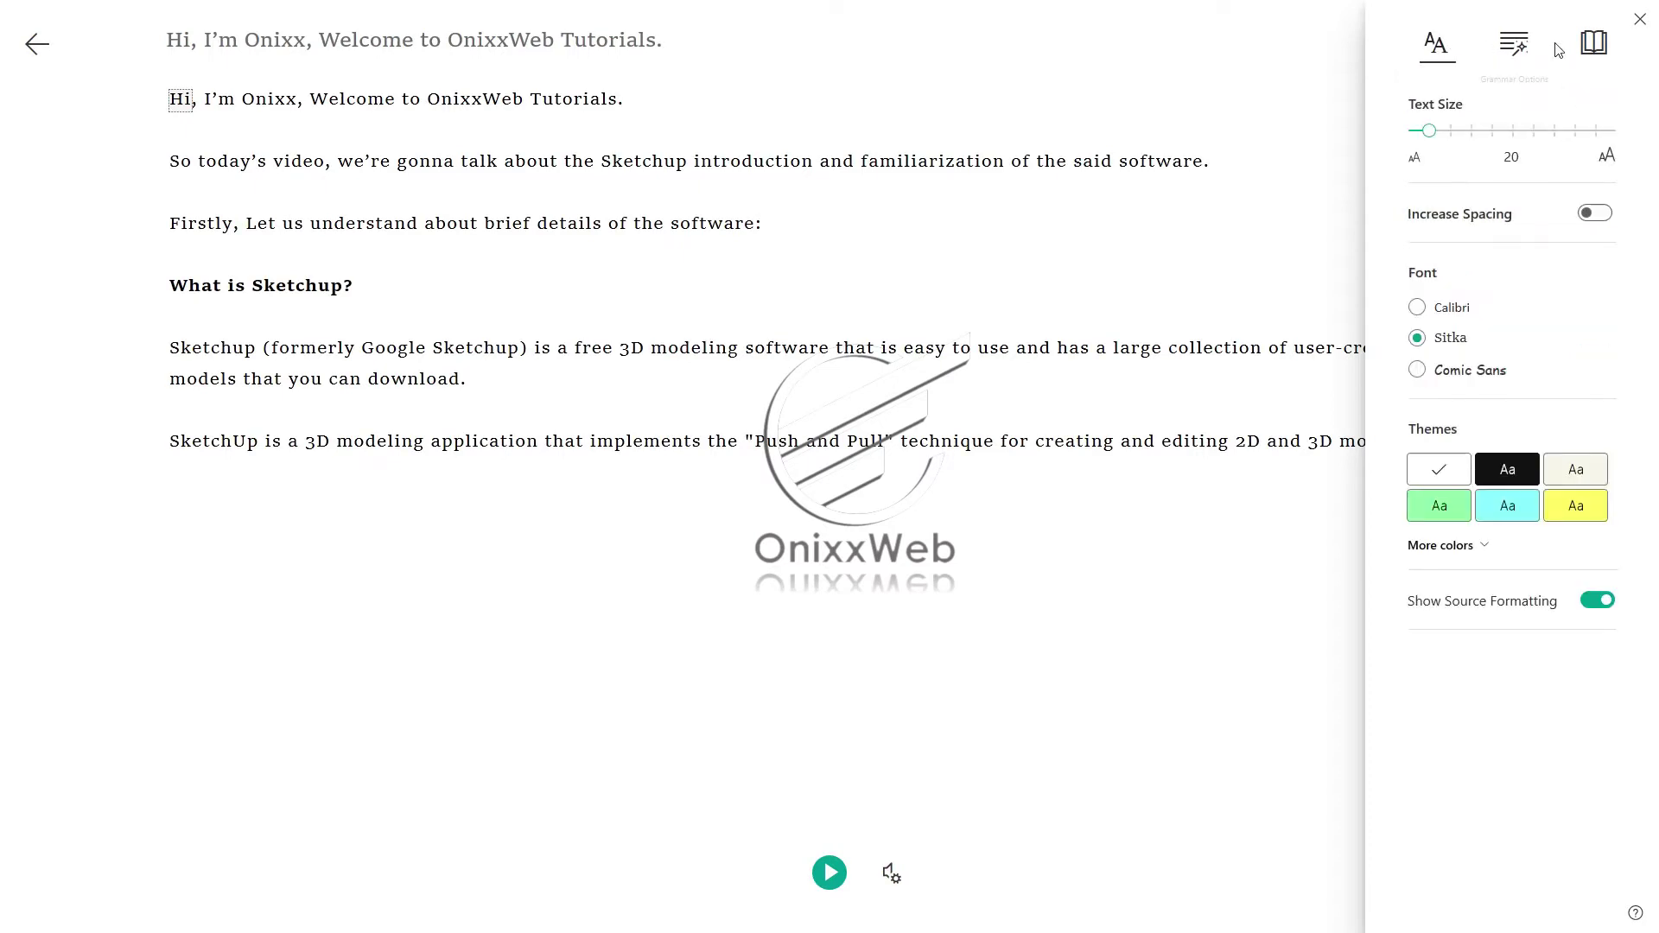
{"action": "left_click", "coordinate": [1593, 43]}
{"action": "left_click", "coordinate": [1434, 43]}
{"action": "left_click", "coordinate": [1098, 546]}
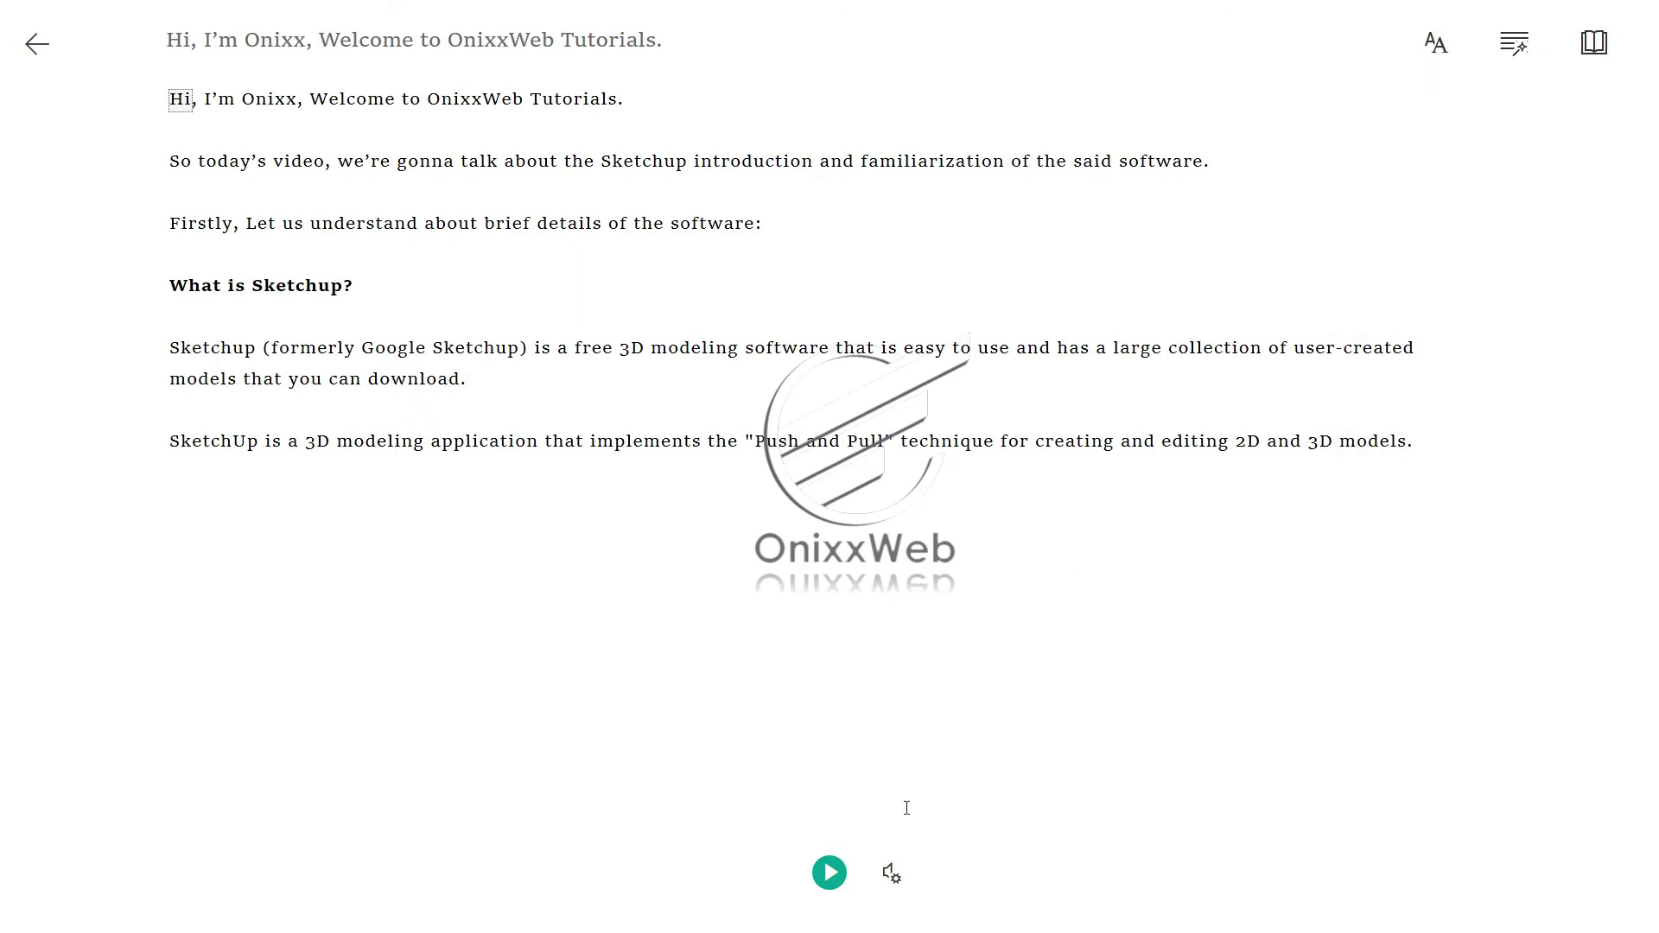
- Read the page aloud, pausing at the 'What is Sketchup?' heading
{"action": "left_click", "coordinate": [829, 872]}
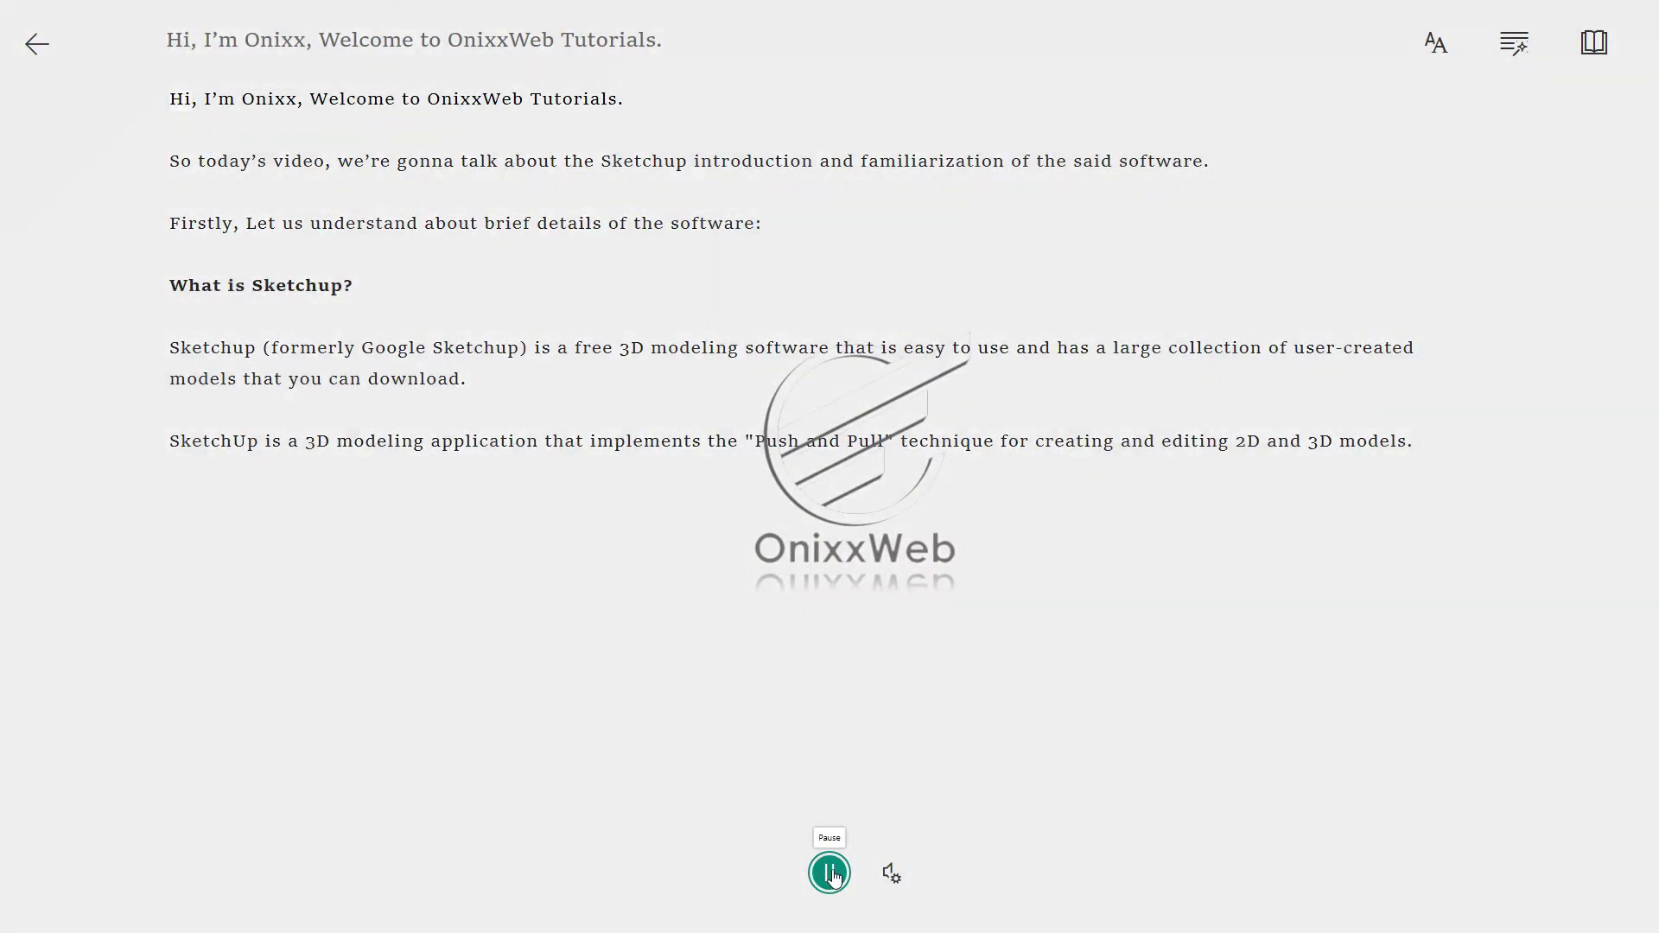
{"action": "left_click", "coordinate": [830, 873]}
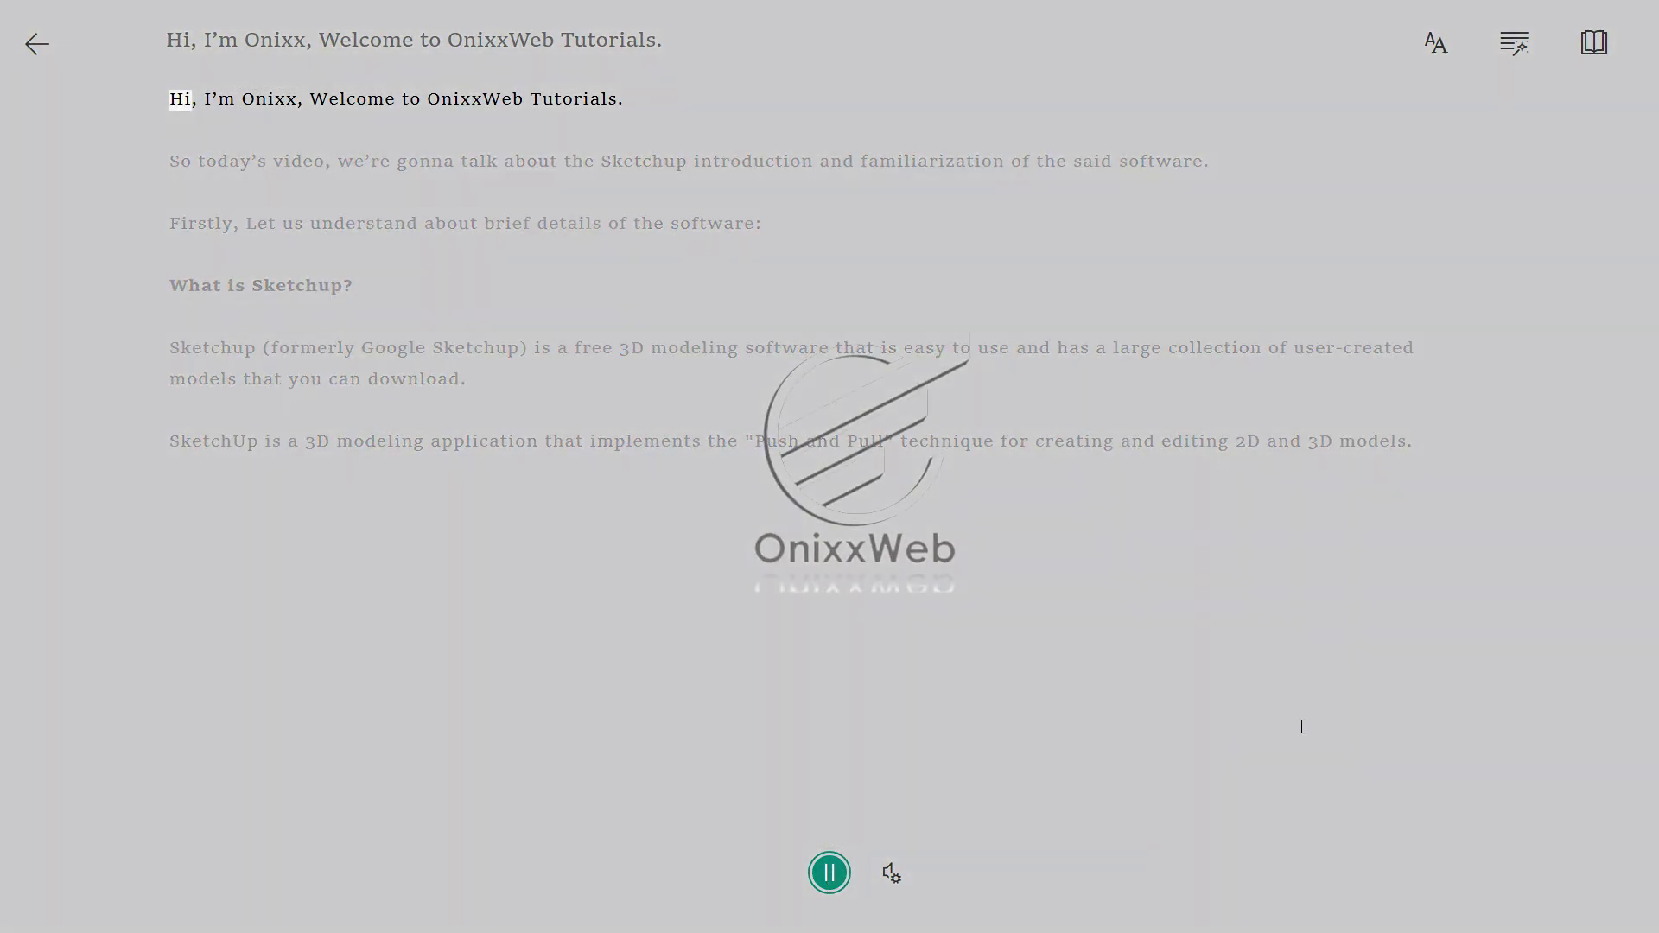
{"action": "left_click", "coordinate": [830, 873]}
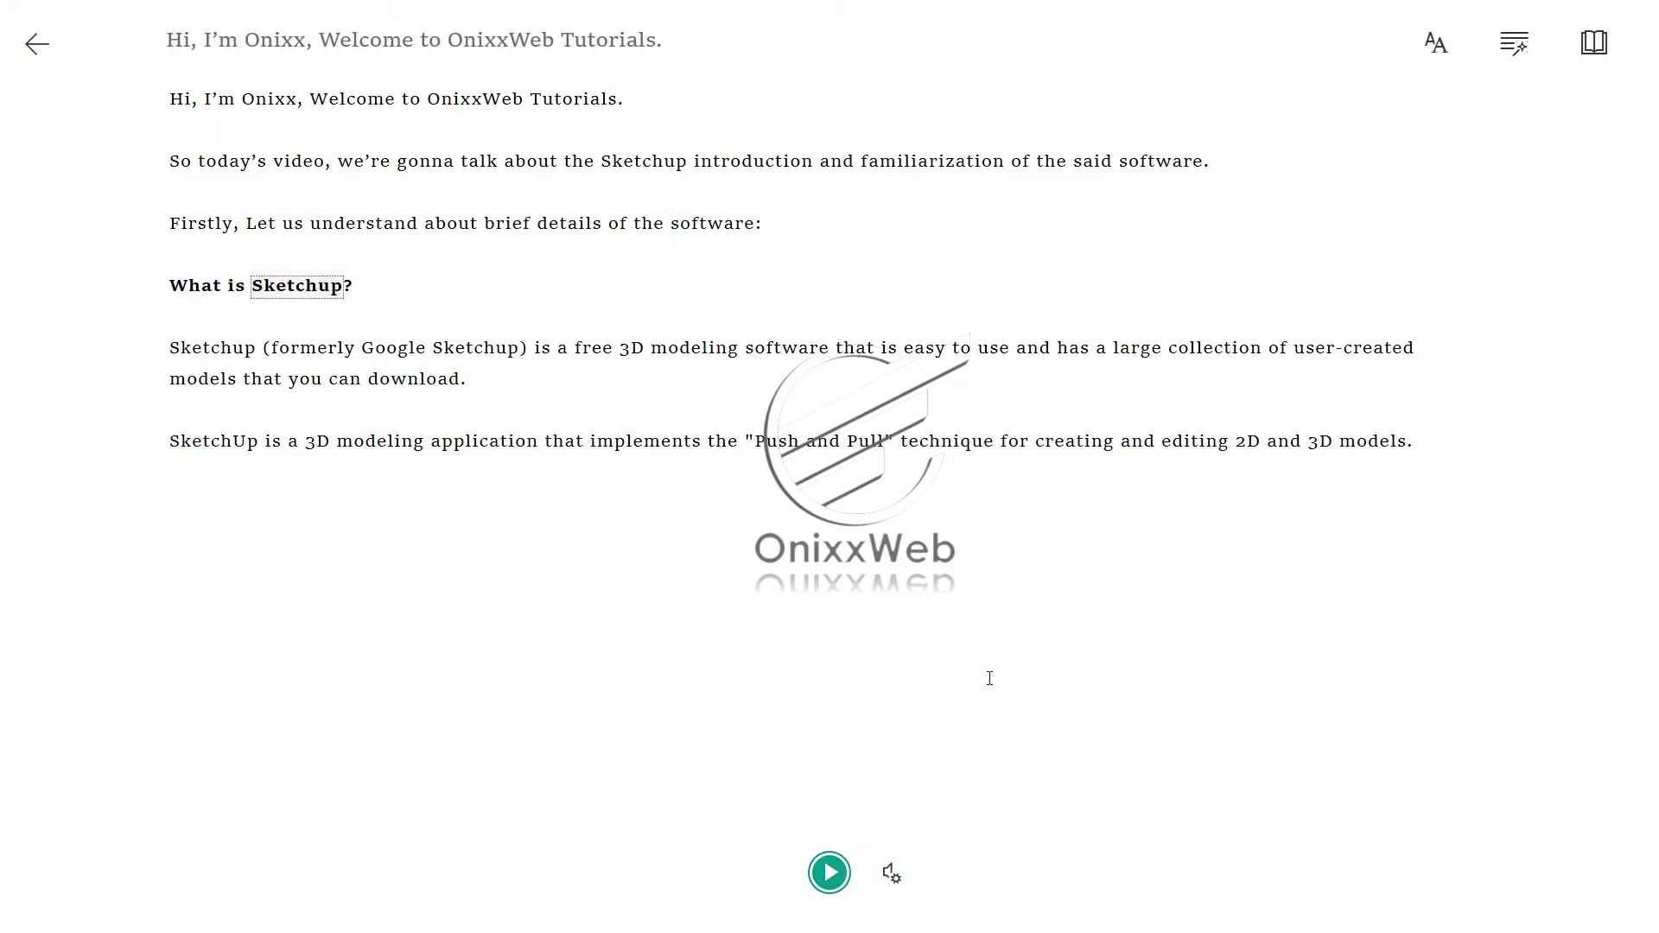
- Raise the Immersive Reader voice speed to 2.5
{"action": "left_click", "coordinate": [891, 874]}
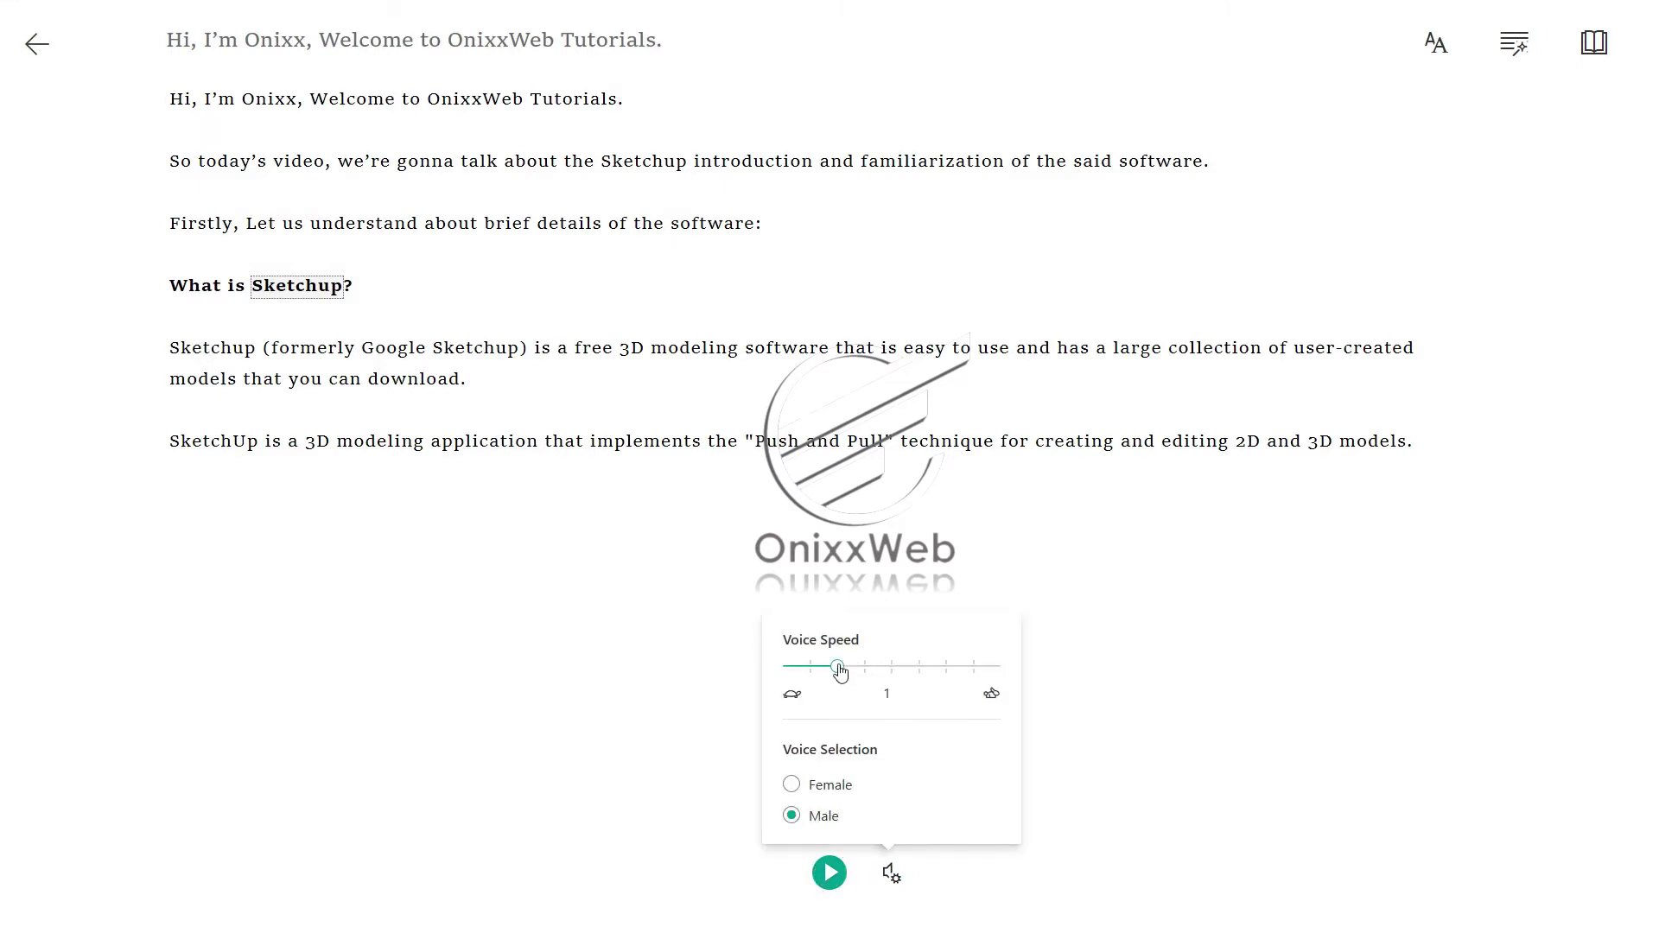
{"action": "mouse_move", "coordinate": [867, 670]}
{"action": "left_mouse_down"}
{"action": "mouse_move", "coordinate": [999, 671]}
{"action": "mouse_move", "coordinate": [789, 669]}
{"action": "mouse_move", "coordinate": [844, 680]}
{"action": "left_mouse_up"}
{"action": "left_click", "coordinate": [1084, 794]}
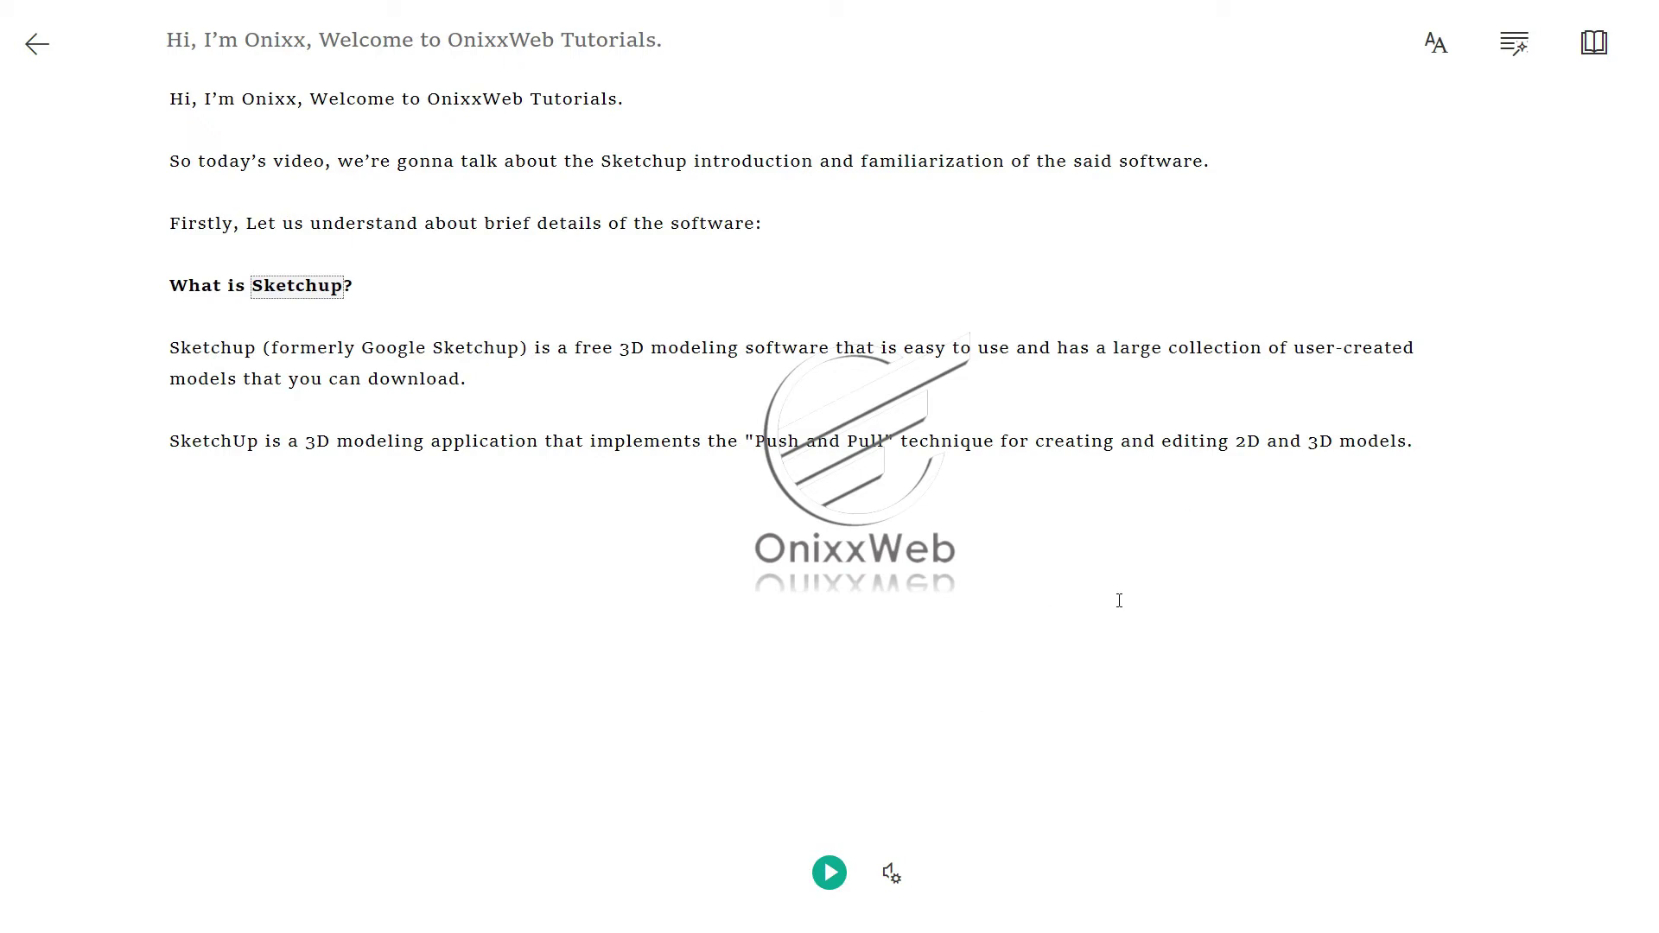
- Enlarge the reader text three steps with Ctrl+Plus
{"action": "key", "text": "ctrl+plus"}
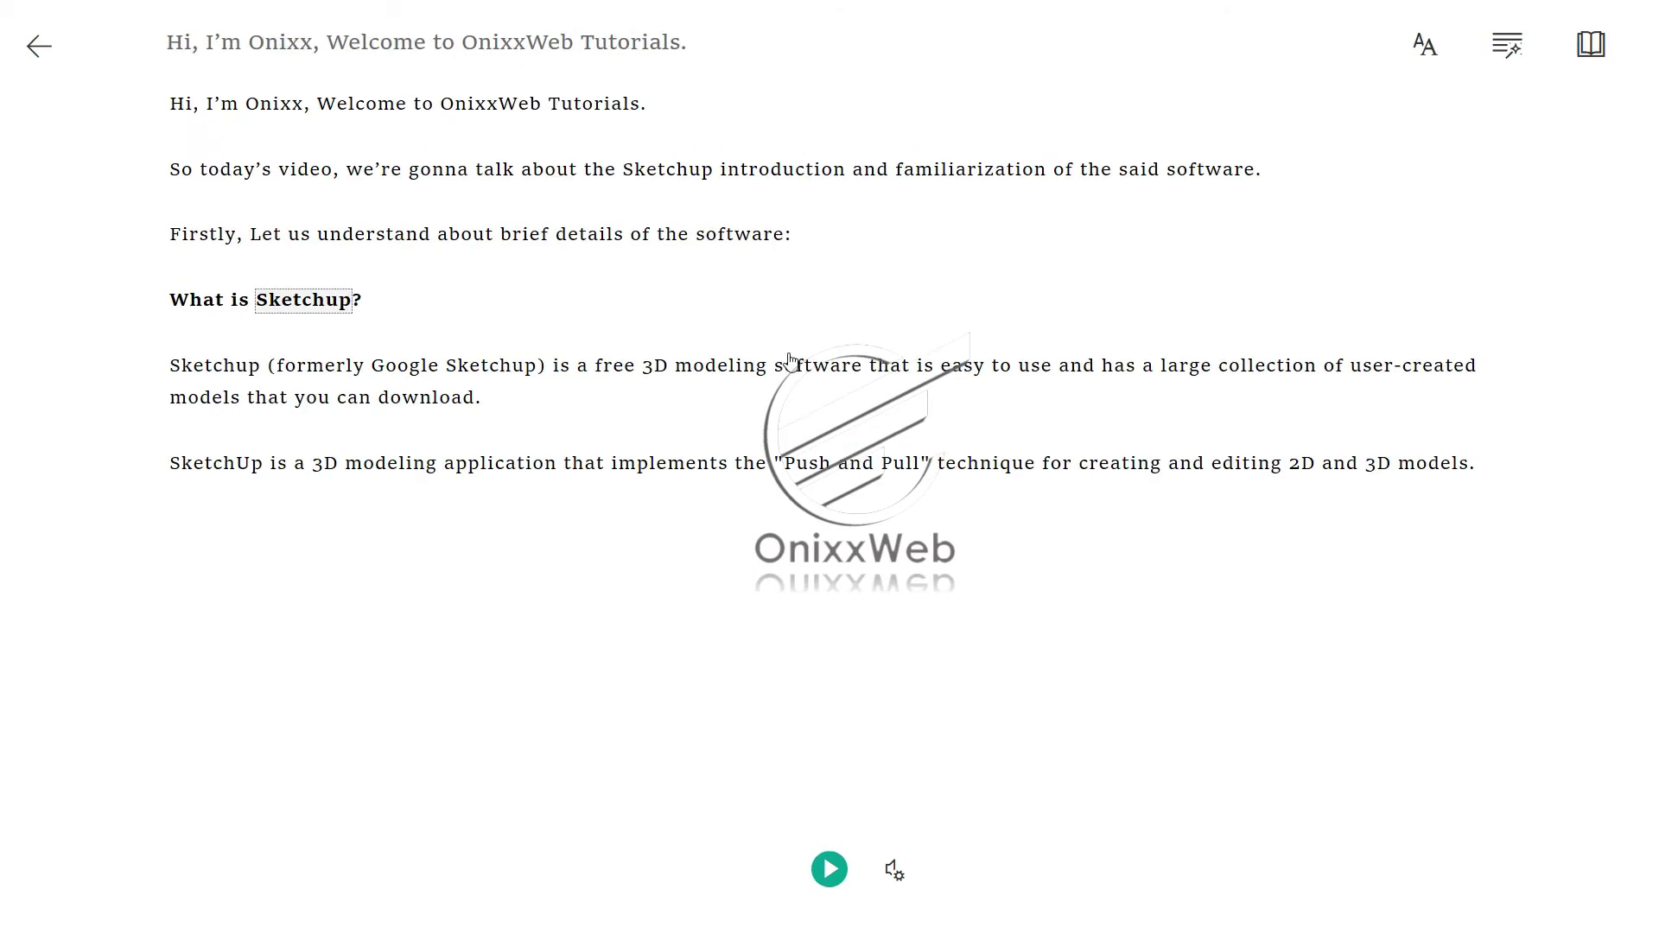
{"action": "key", "text": "ctrl+plus"}
{"action": "key", "text": "ctrl+plus"}
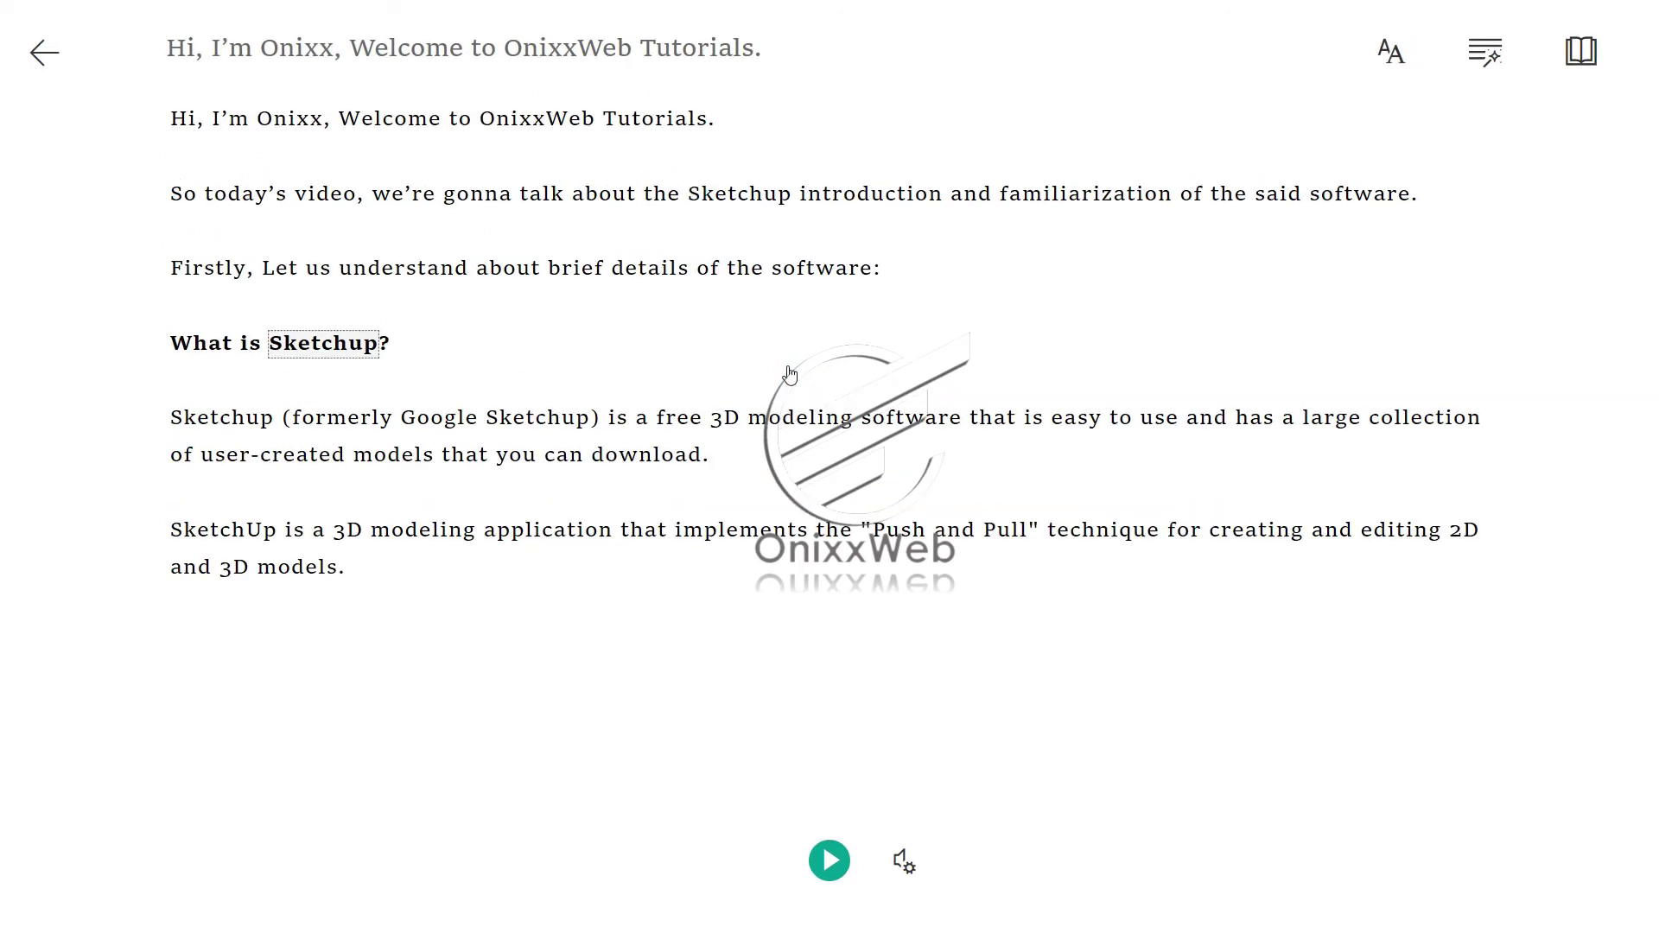
{"action": "key", "text": "ctrl+plus"}
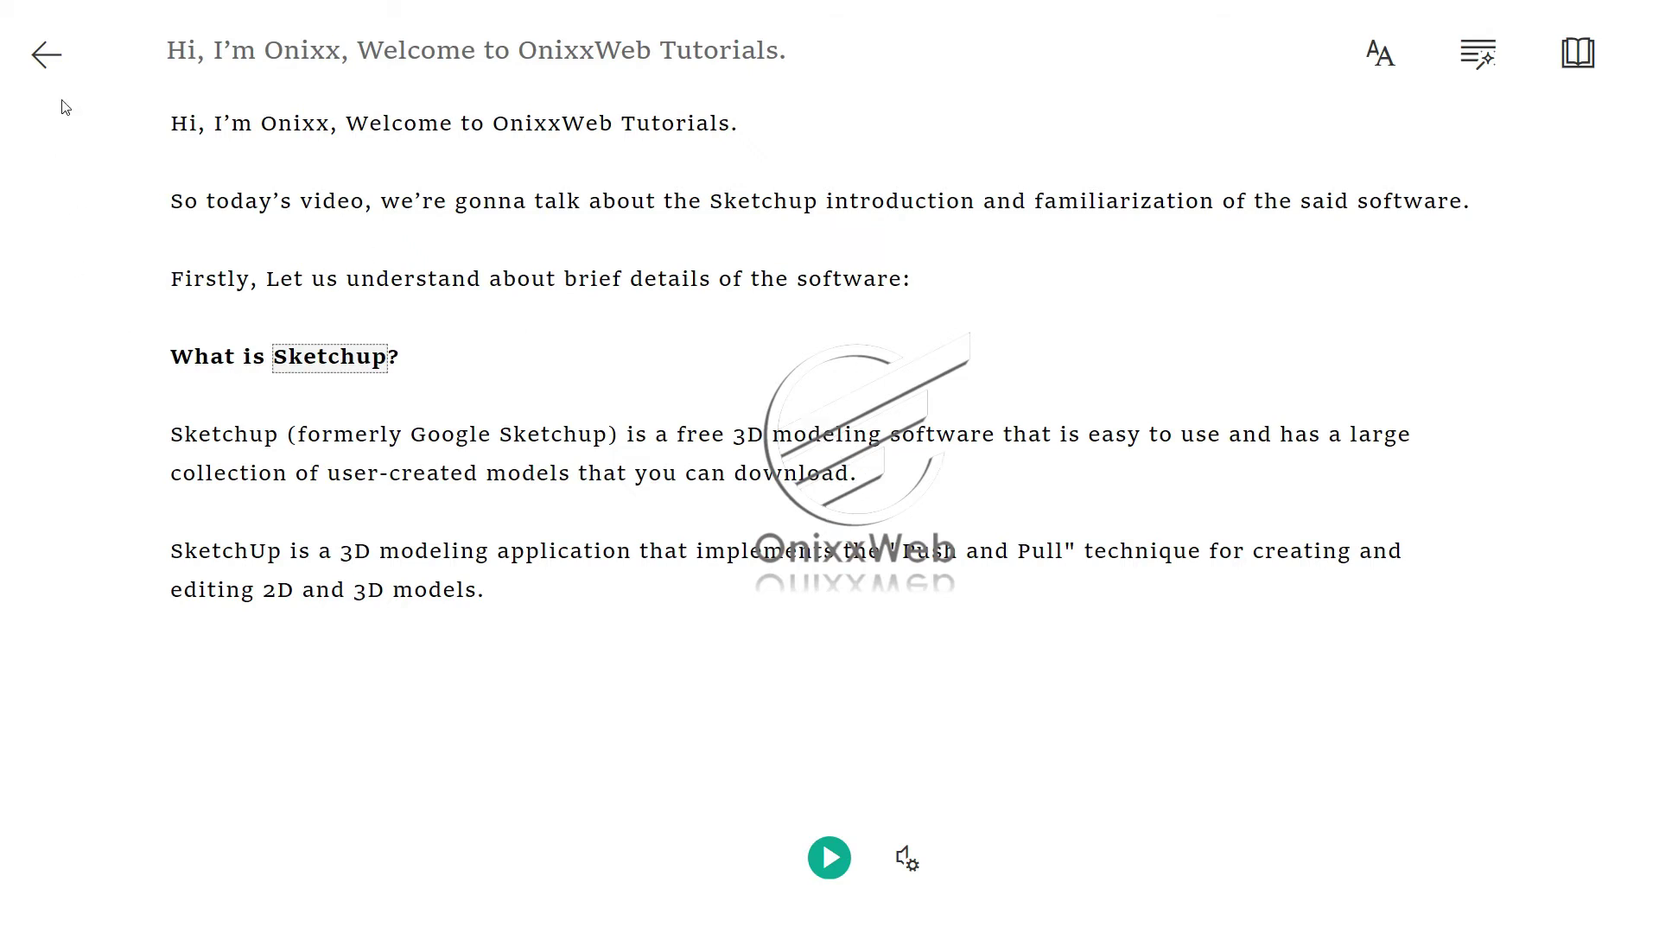
- Exit Immersive Reader, minimise OneNote, and open Sound settings through a 'sound' search
{"action": "left_click", "coordinate": [45, 54]}
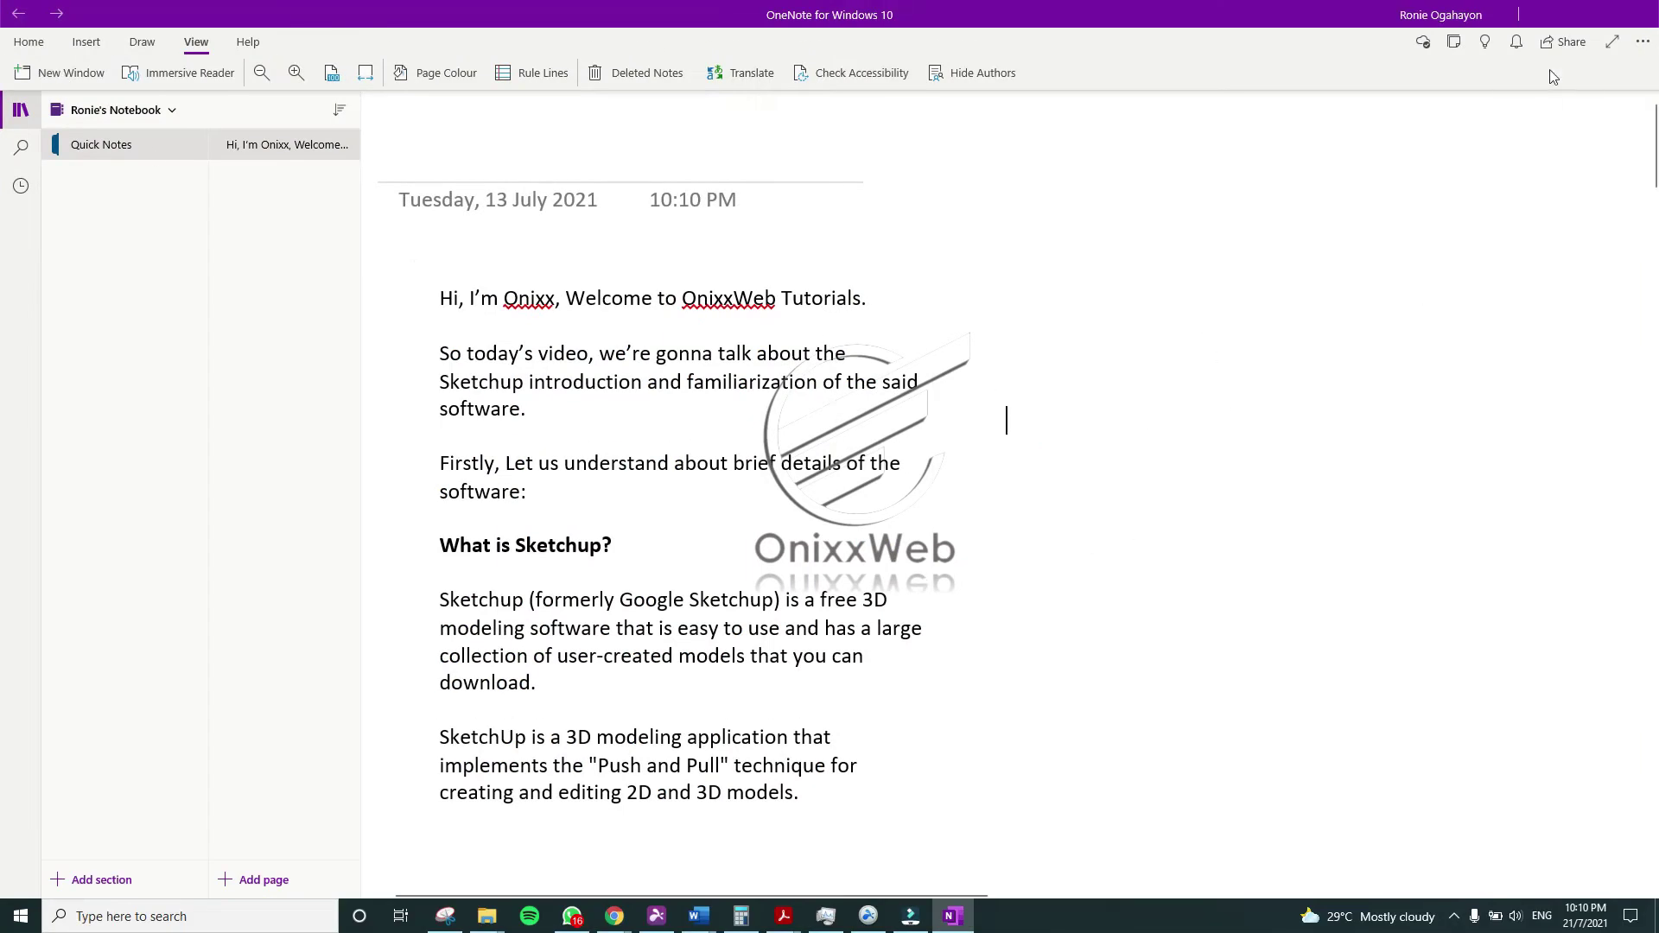
{"action": "left_click", "coordinate": [1585, 21]}
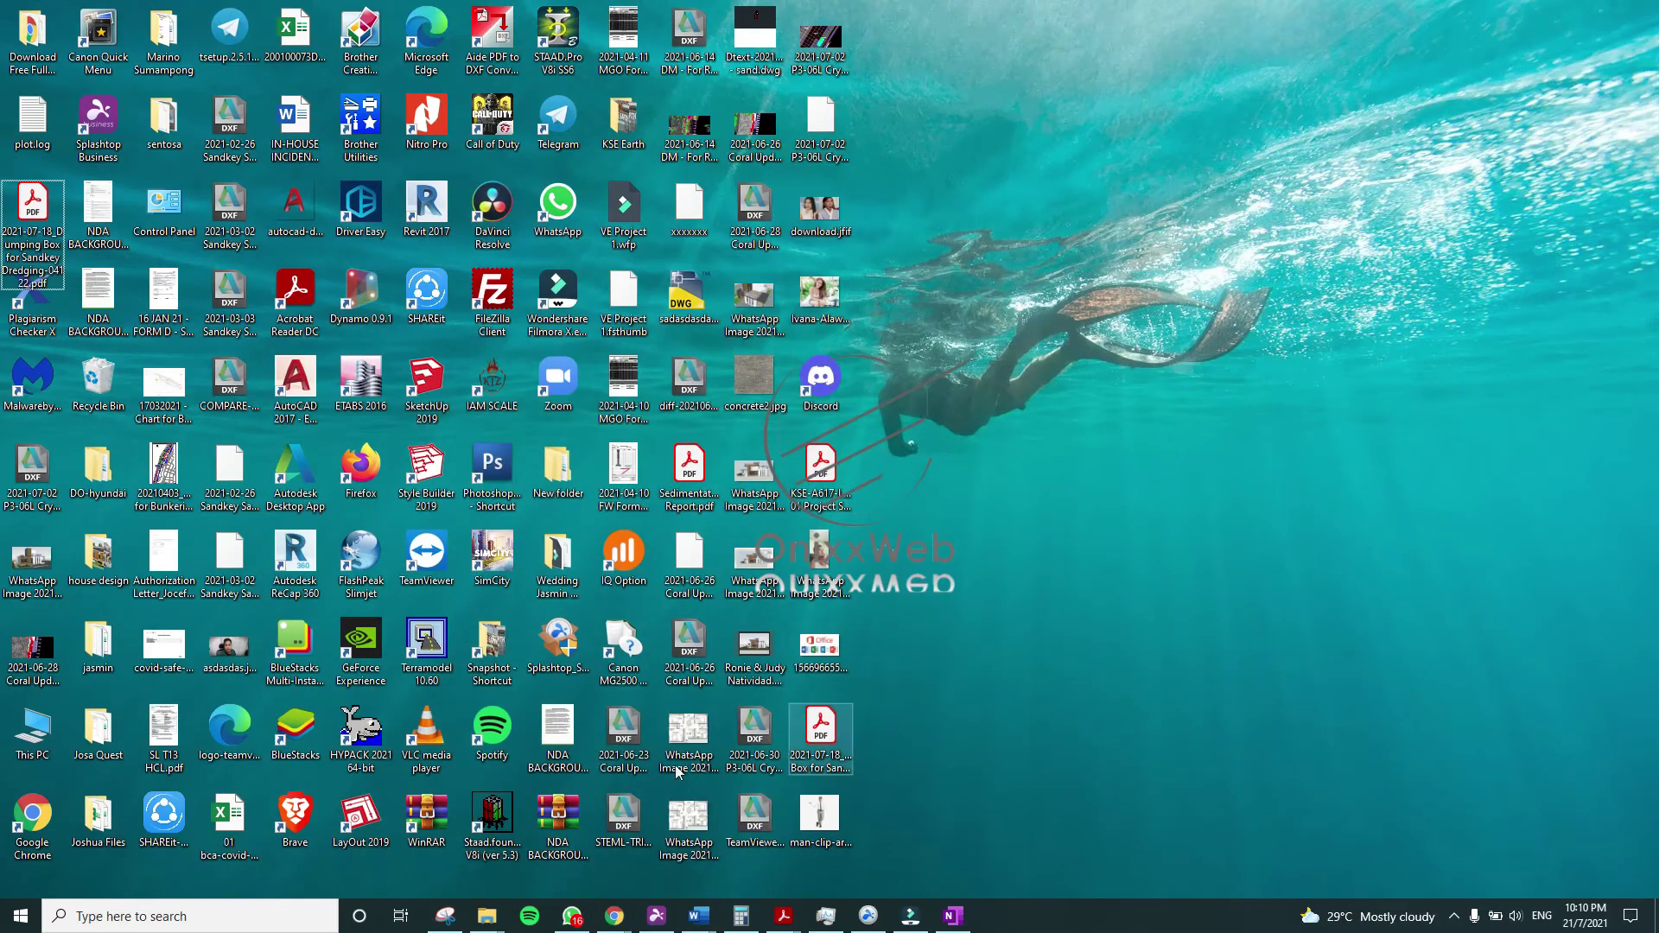
{"action": "left_click", "coordinate": [294, 915]}
{"action": "type", "text": "sound"}
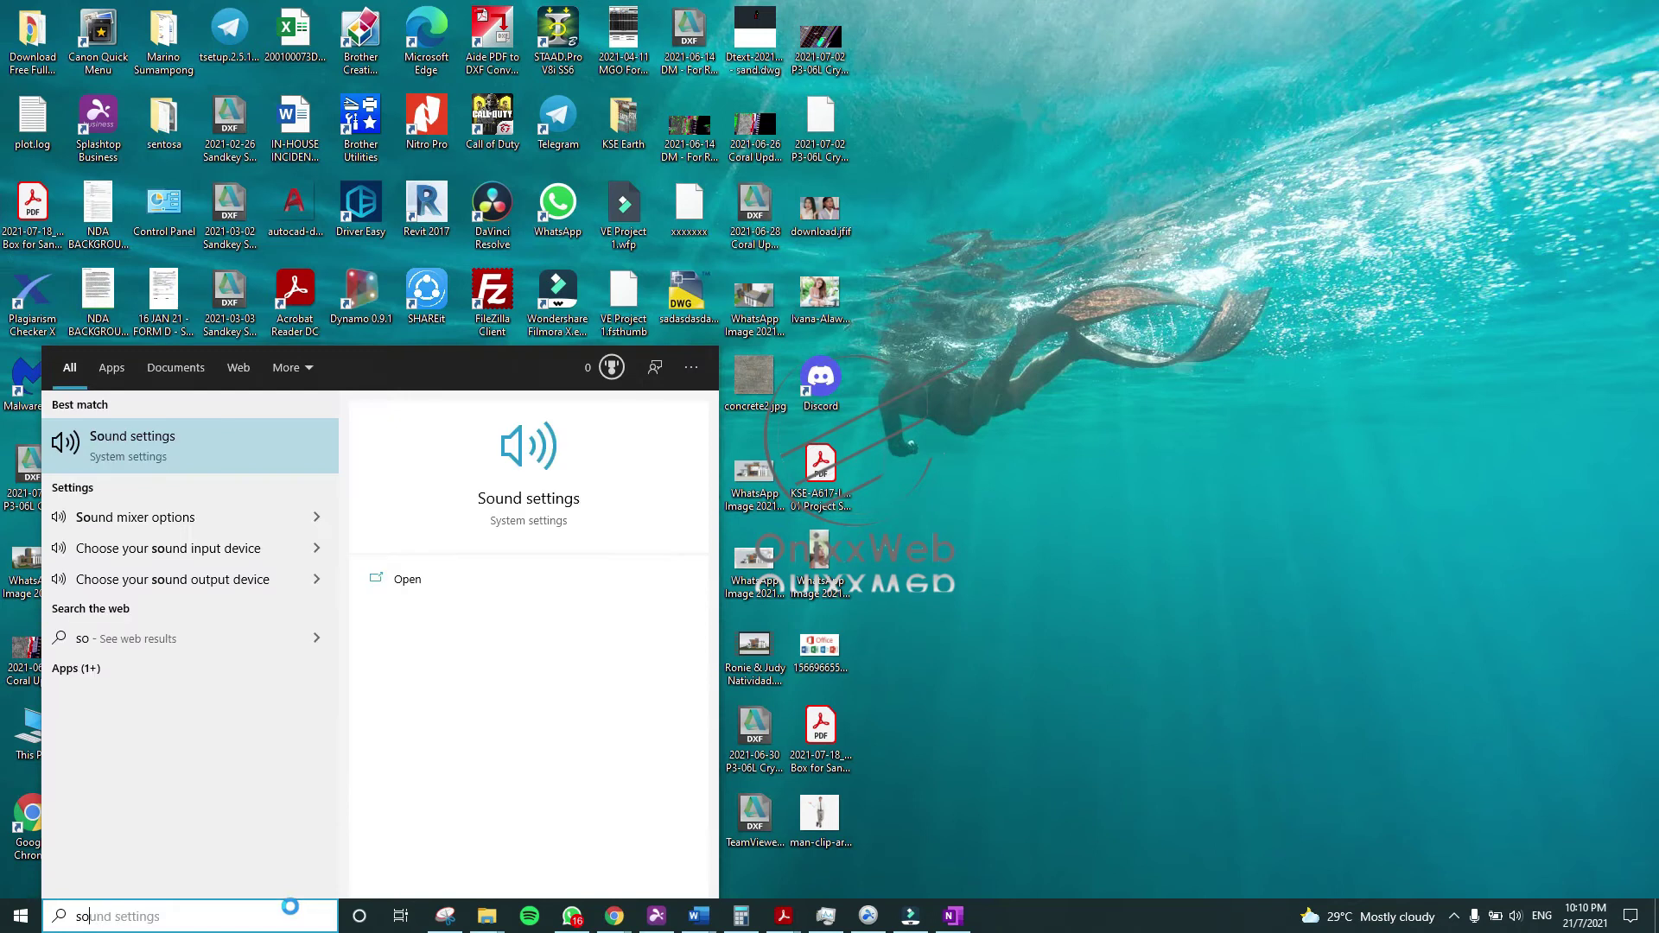
{"action": "left_click", "coordinate": [174, 449]}
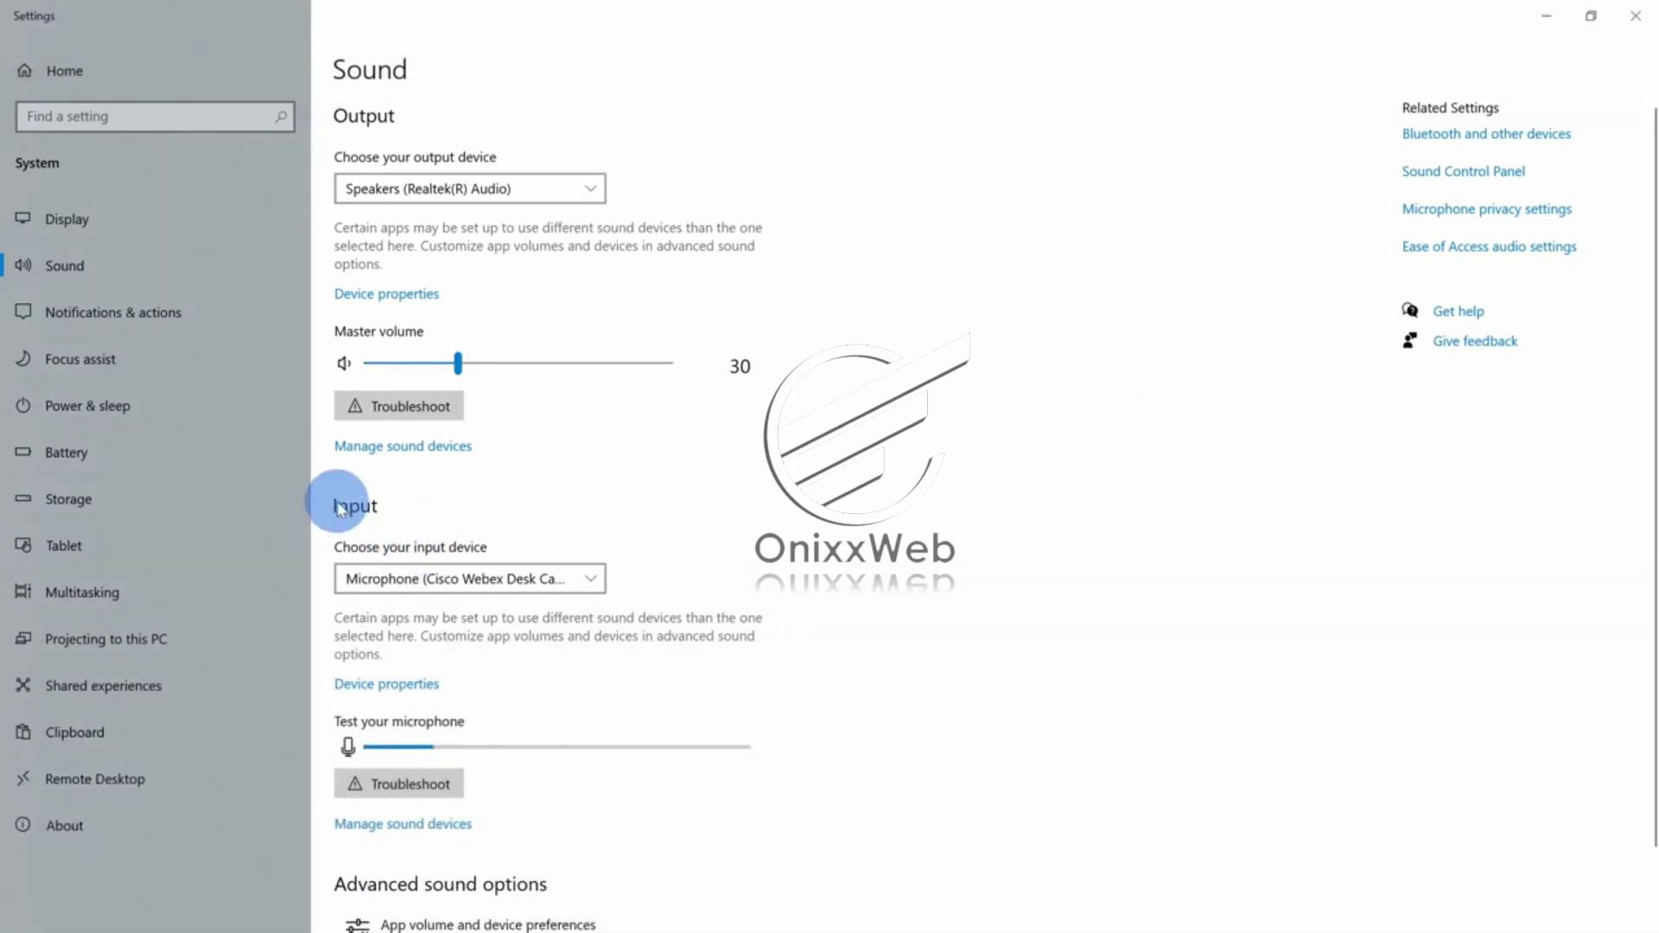
- Review the input device list, keeping Microphone (Cisco Webex Desk Camera) selected
{"action": "scroll", "coordinate": [386, 512], "scroll_direction": "down", "scroll_amount": 1}
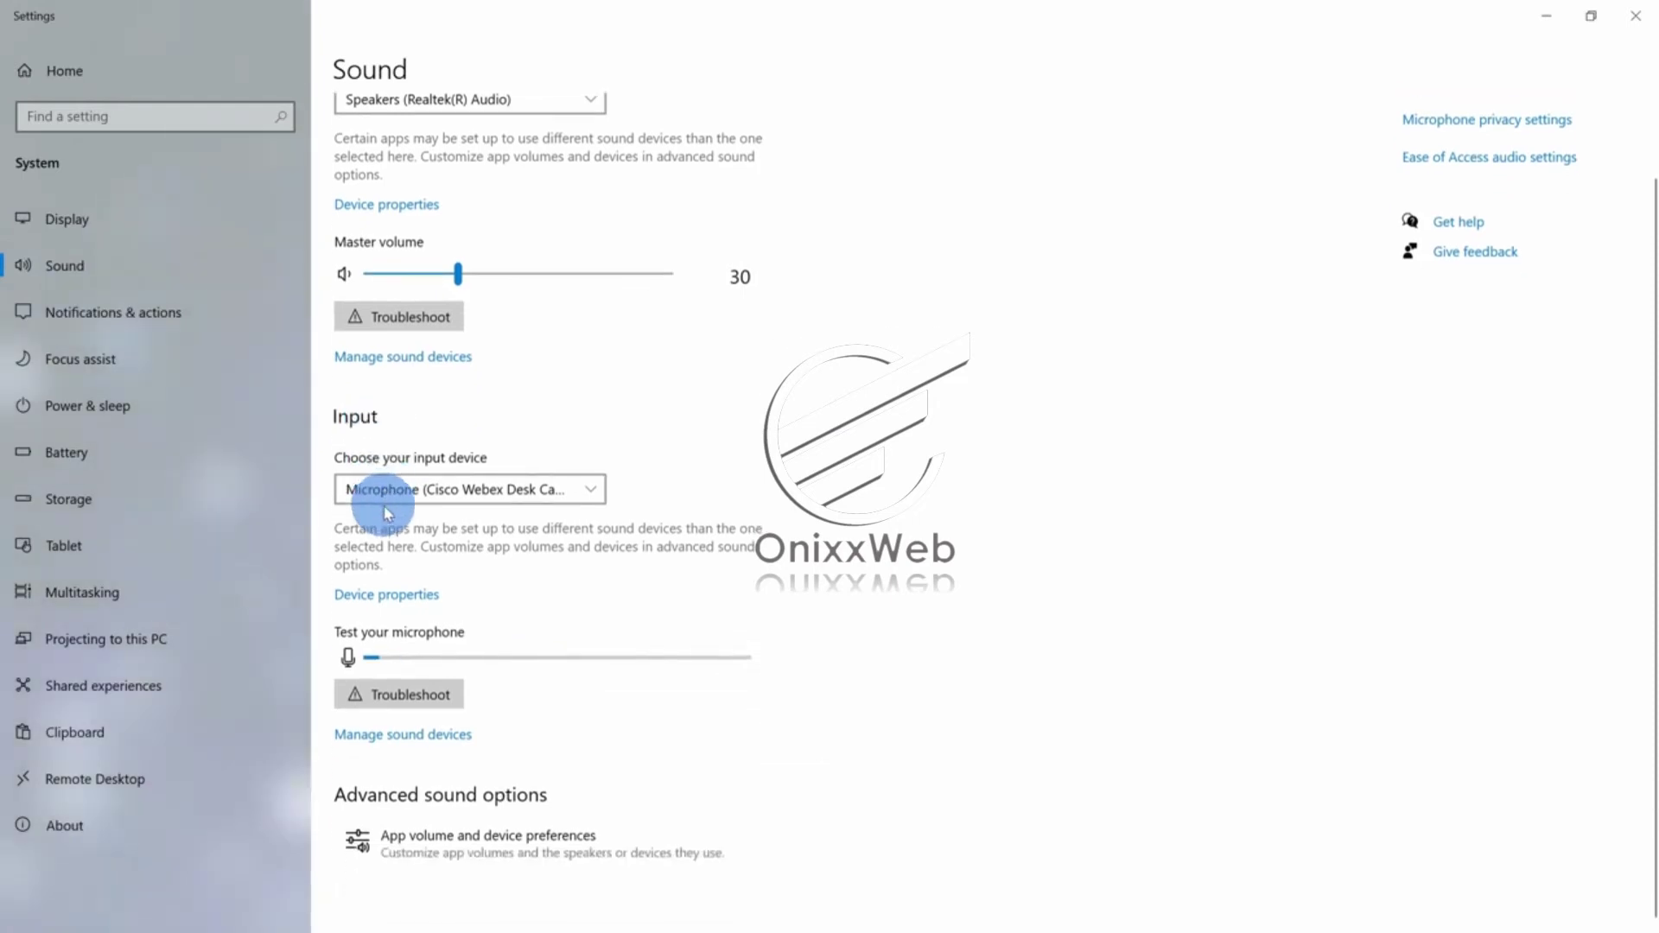
{"action": "left_click", "coordinate": [518, 487]}
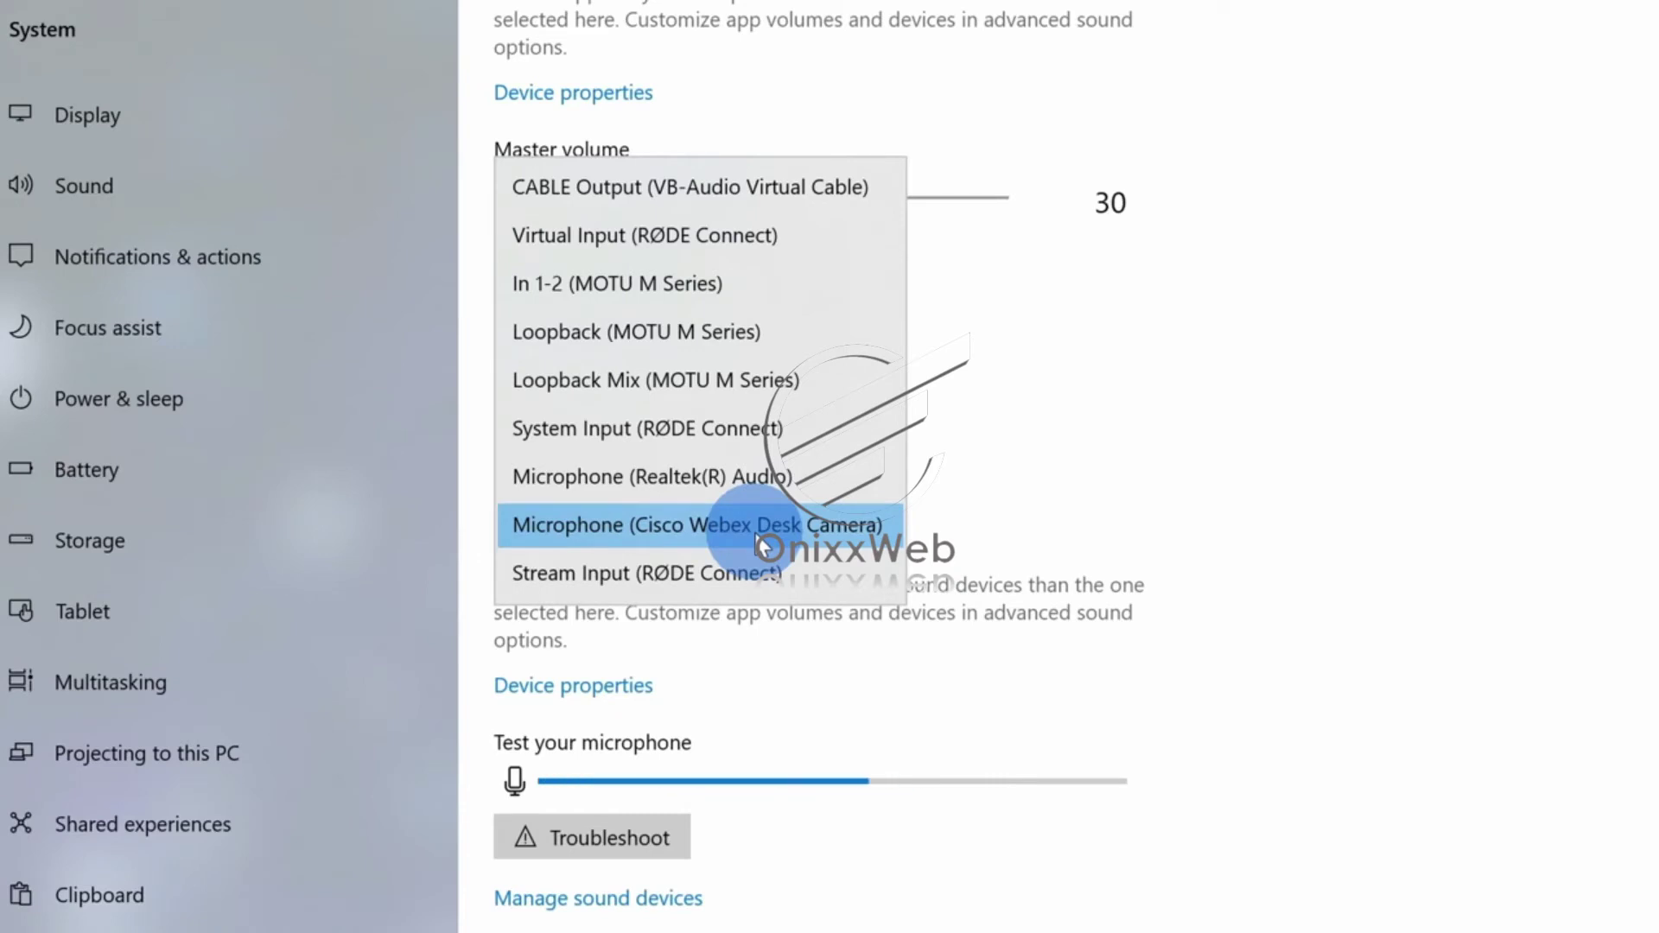
{"action": "left_click", "coordinate": [757, 529]}
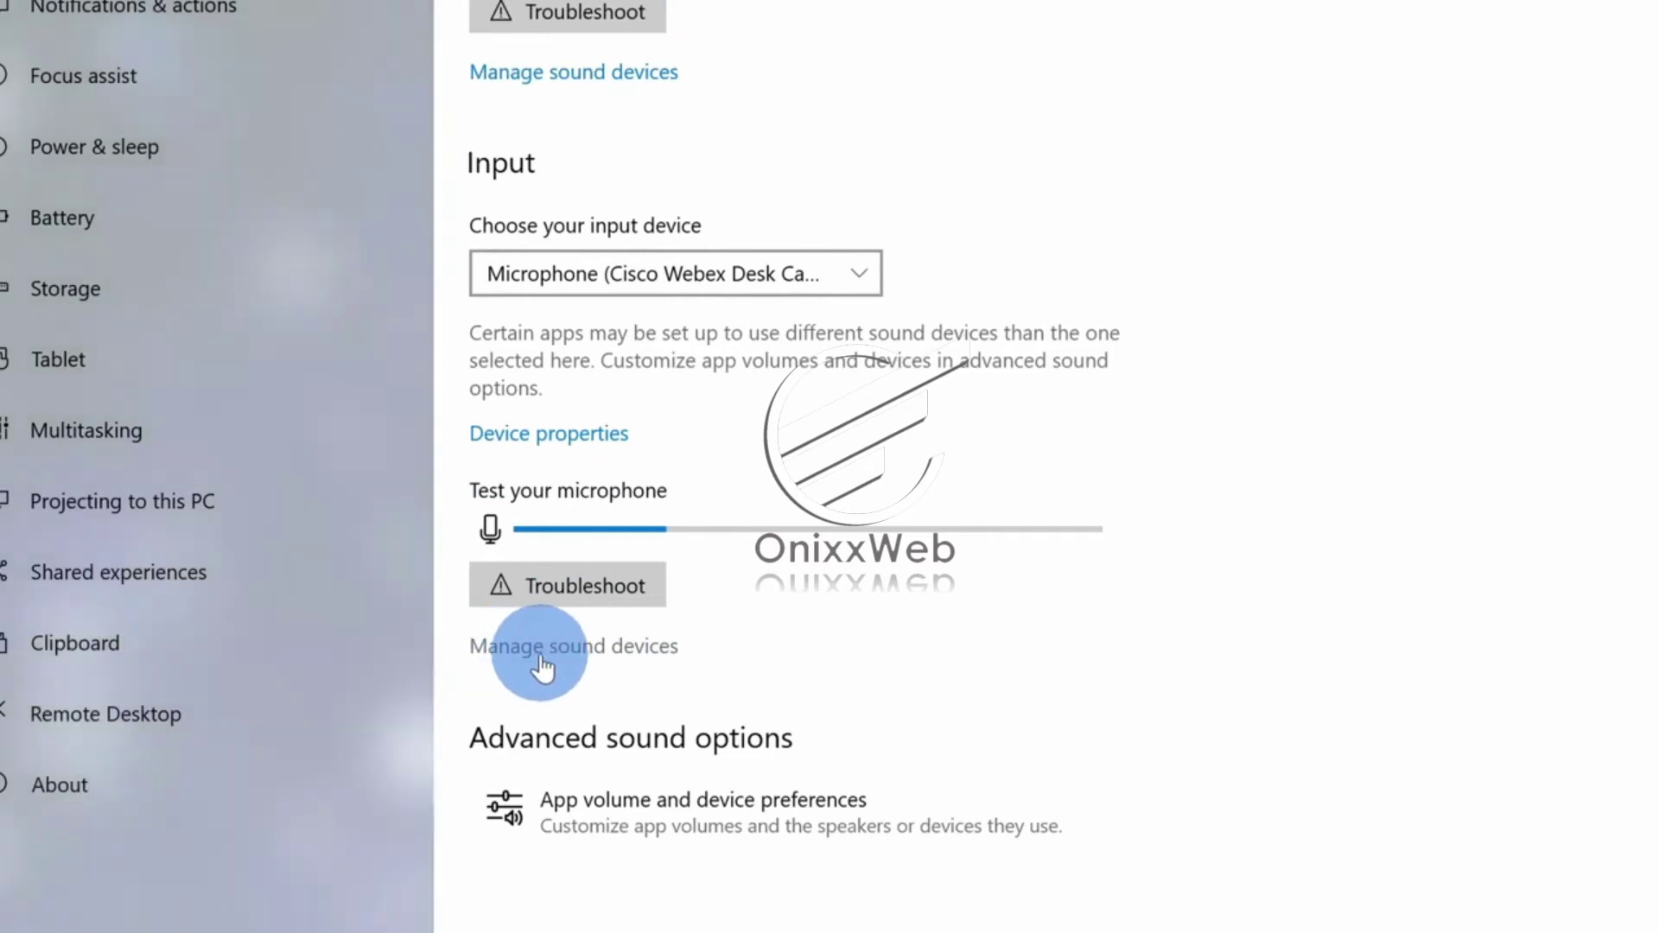
- Enable the disabled Stereo Mix device under Manage sound devices
{"action": "left_click", "coordinate": [561, 654]}
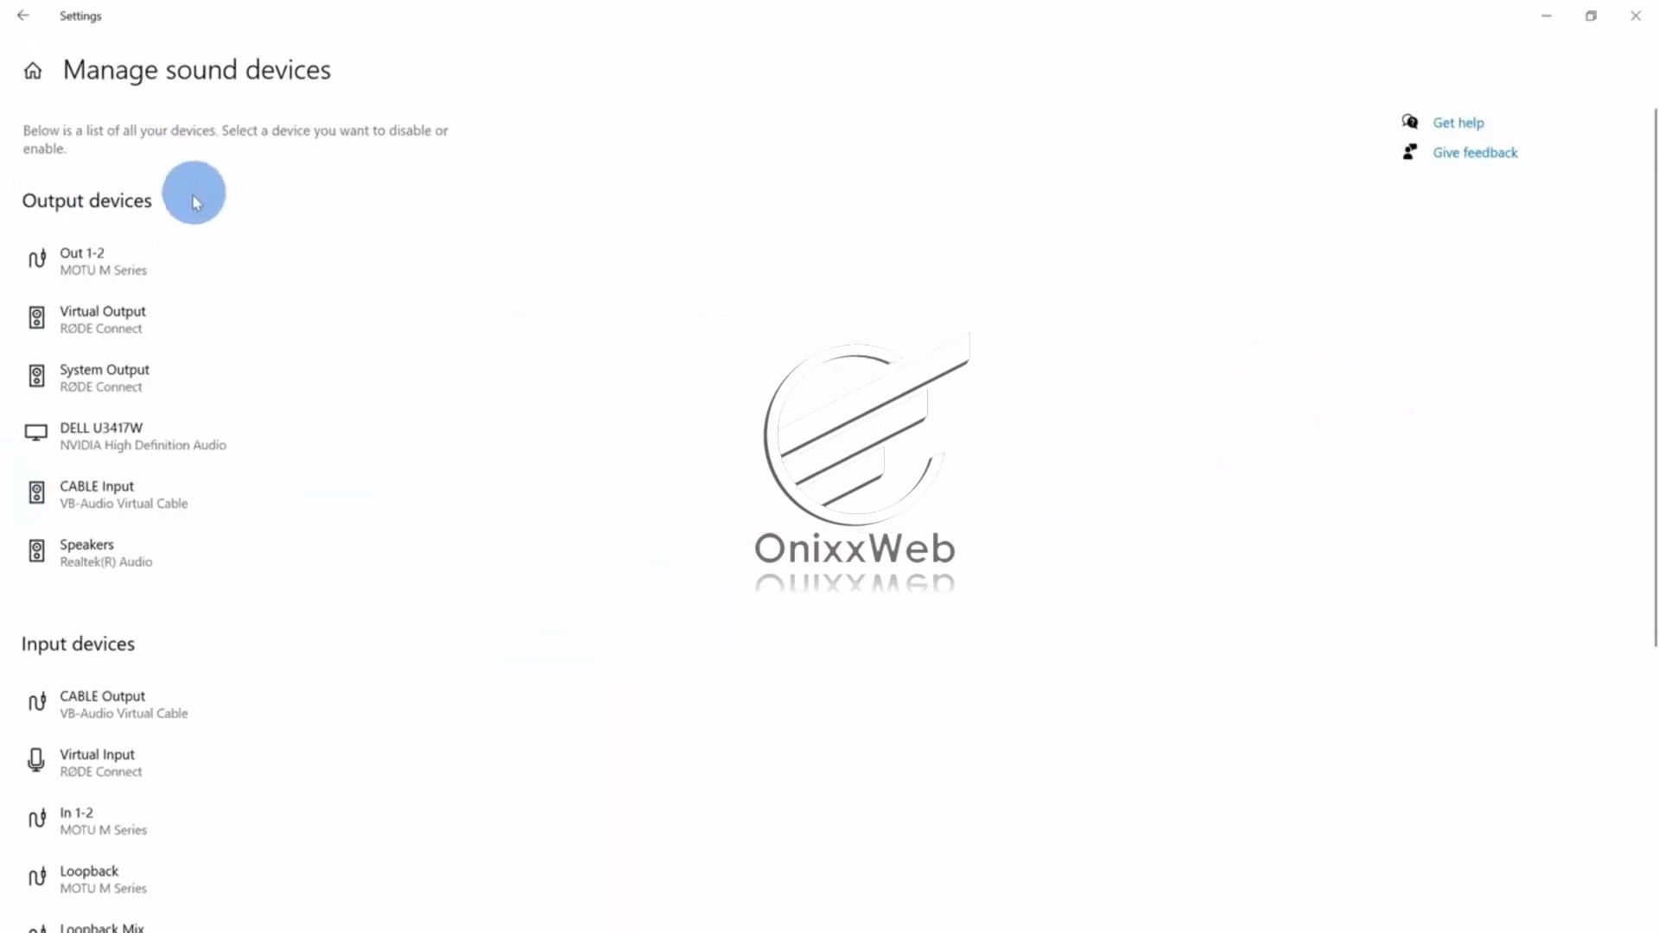
{"action": "scroll", "coordinate": [190, 260], "scroll_direction": "down", "scroll_amount": 3}
{"action": "scroll", "coordinate": [195, 263], "scroll_direction": "down", "scroll_amount": 3}
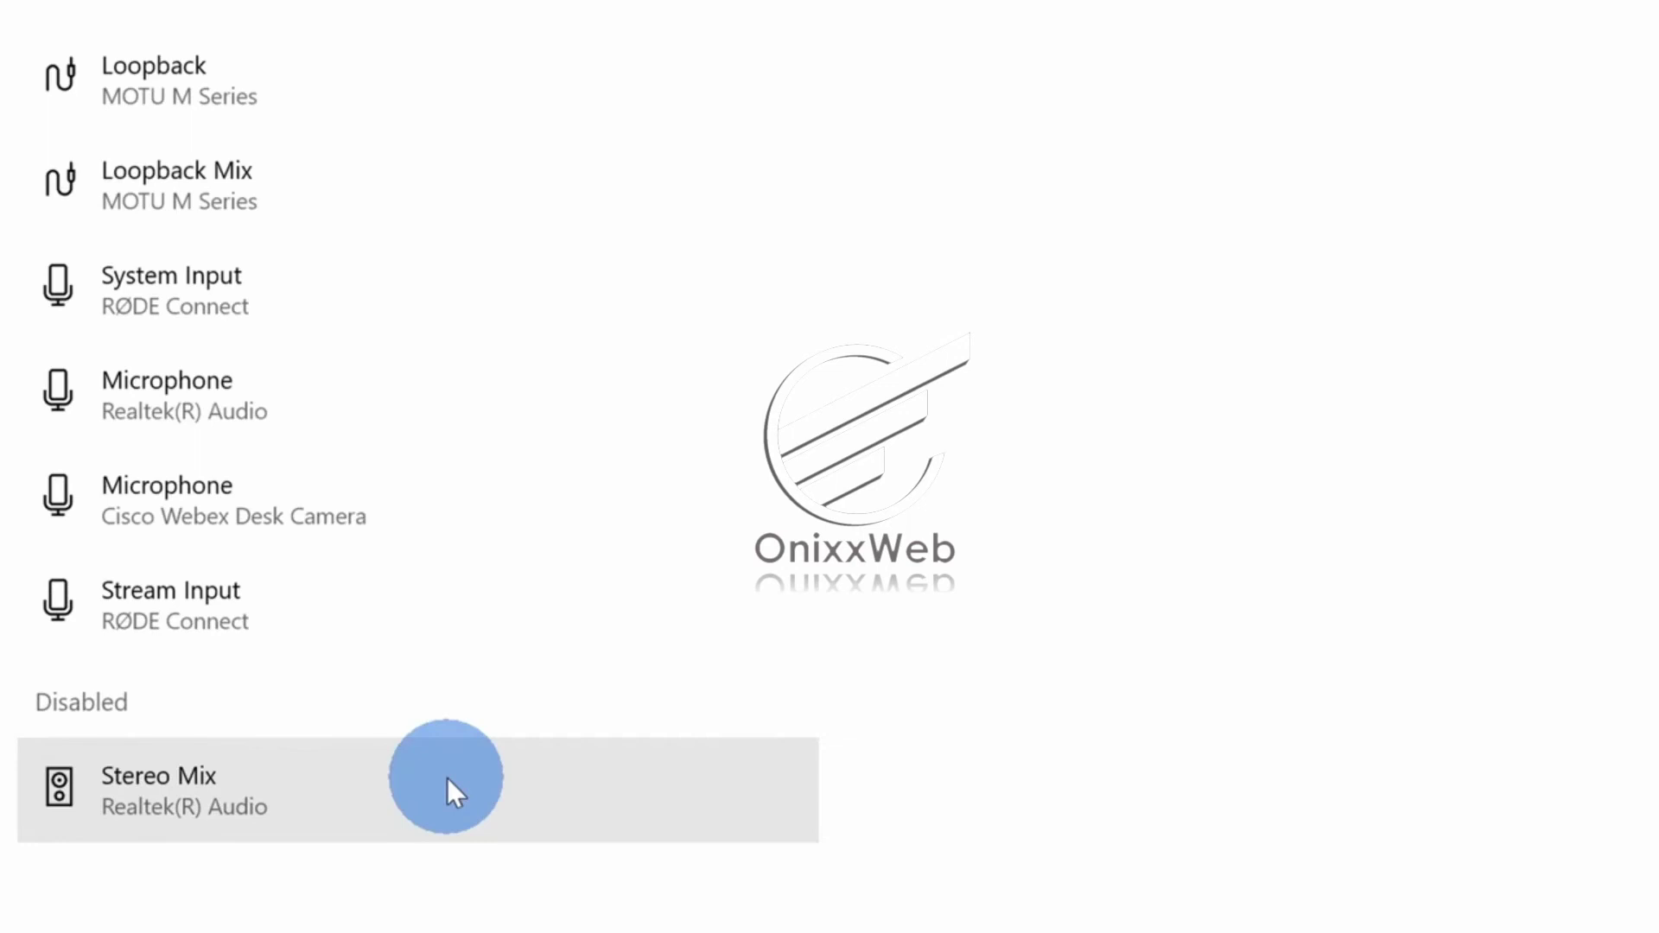
{"action": "left_click", "coordinate": [448, 778]}
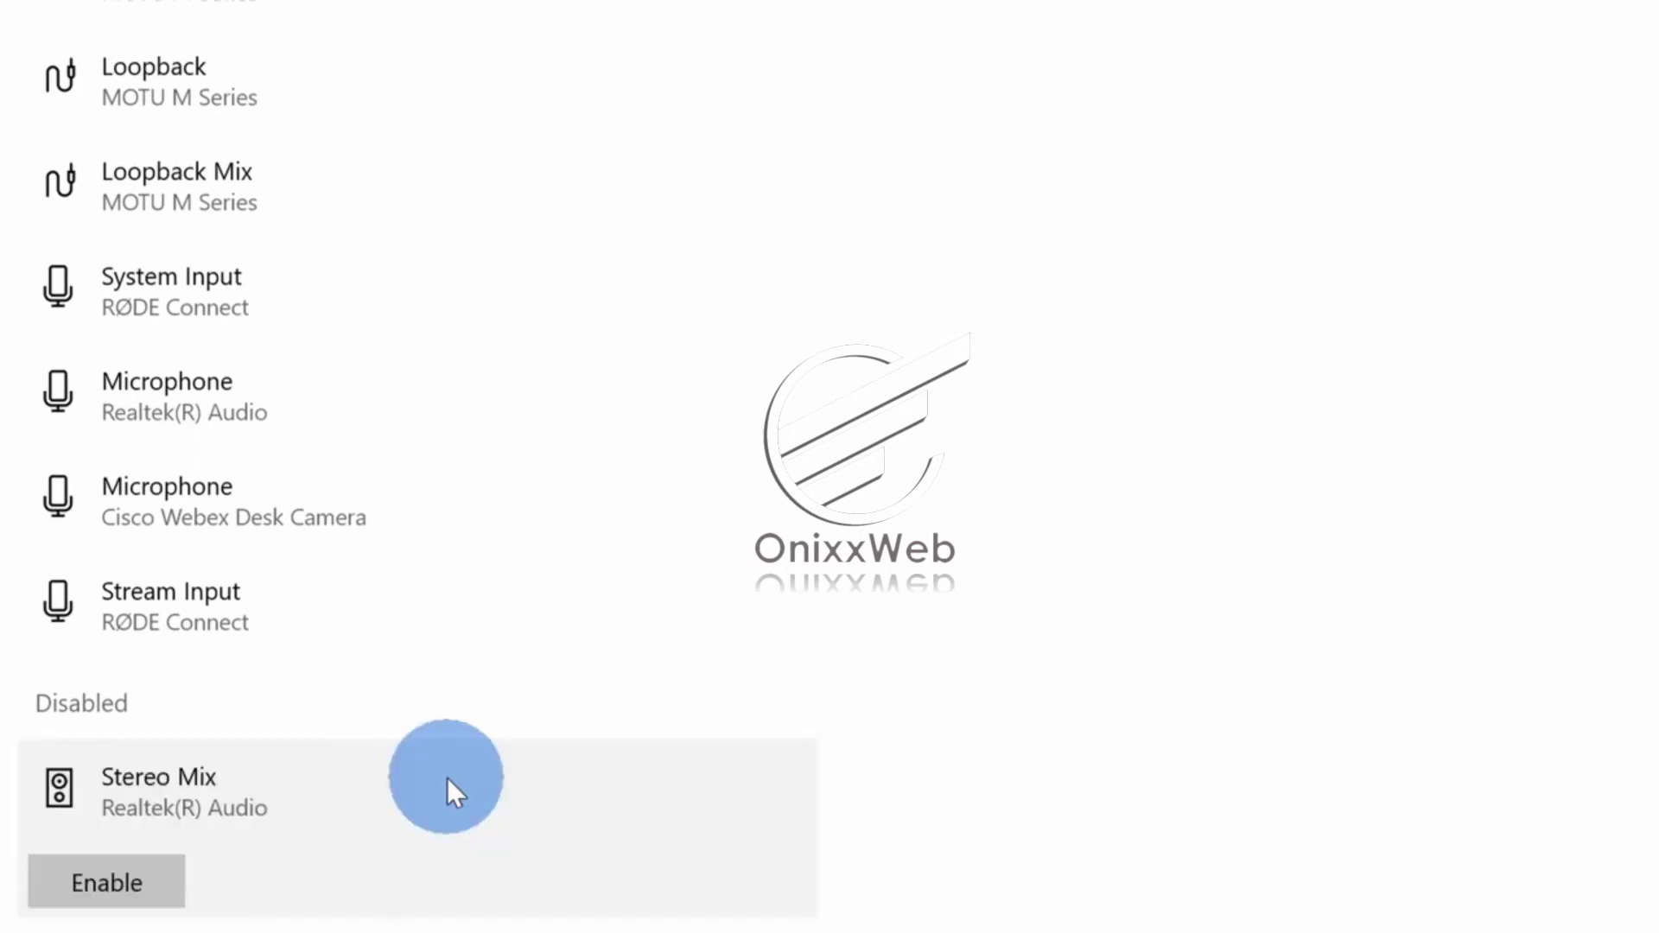
{"action": "left_click", "coordinate": [114, 807]}
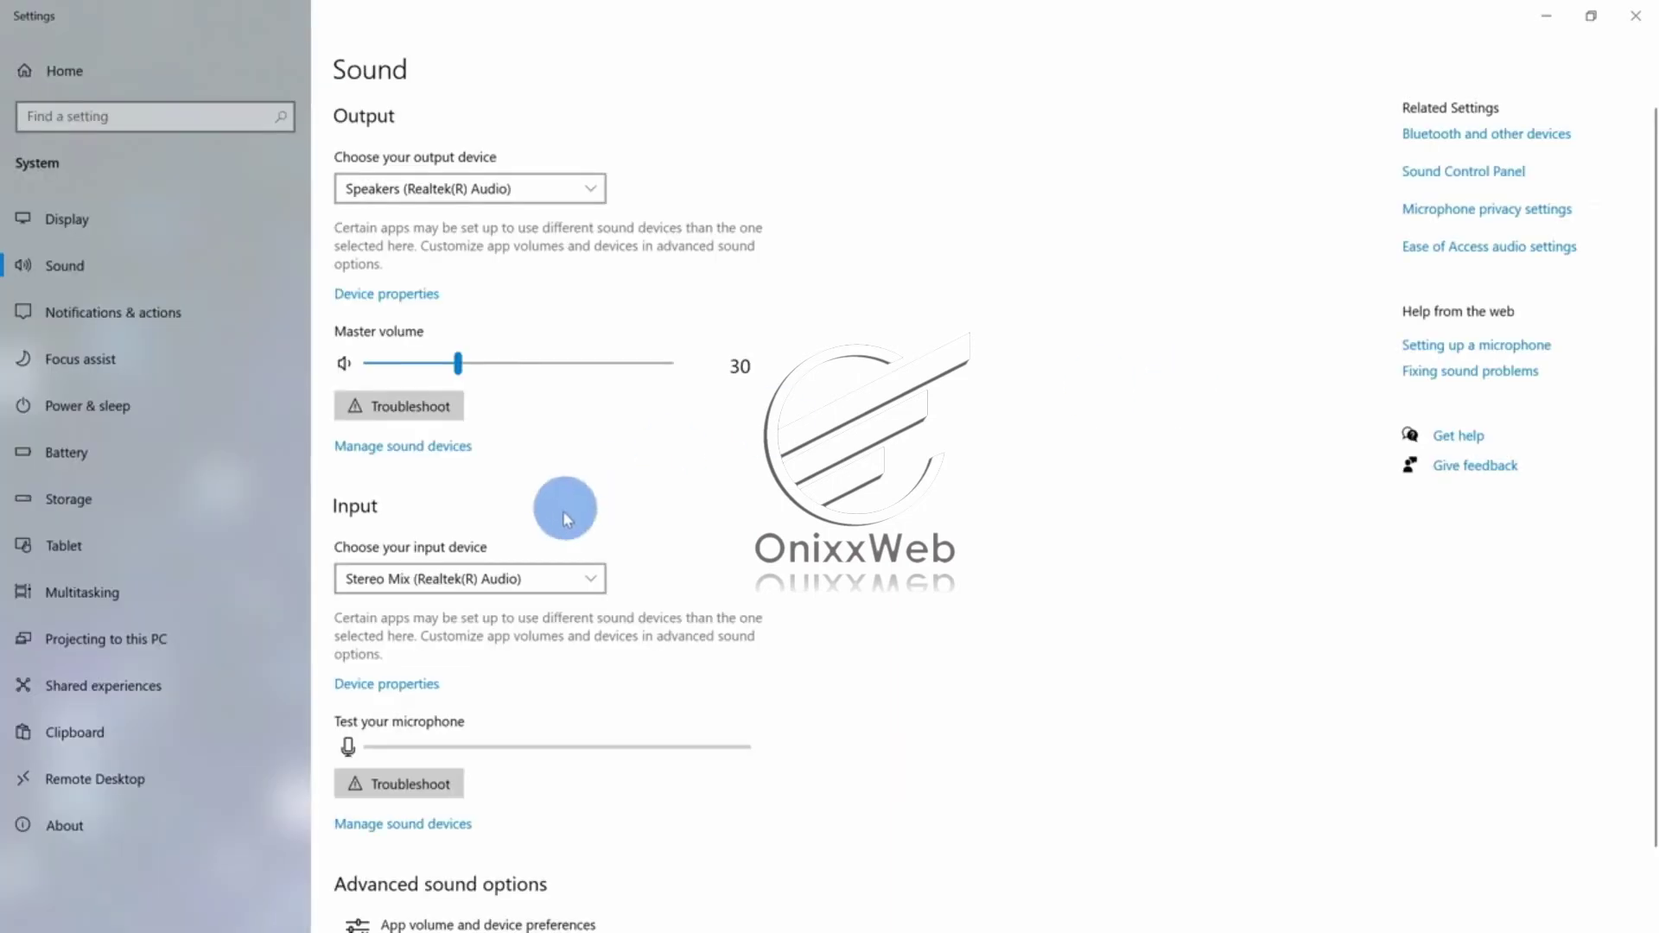
- Select Stereo Mix (Realtek Audio) as the input device and confirm it stays selected
{"action": "left_click", "coordinate": [544, 580]}
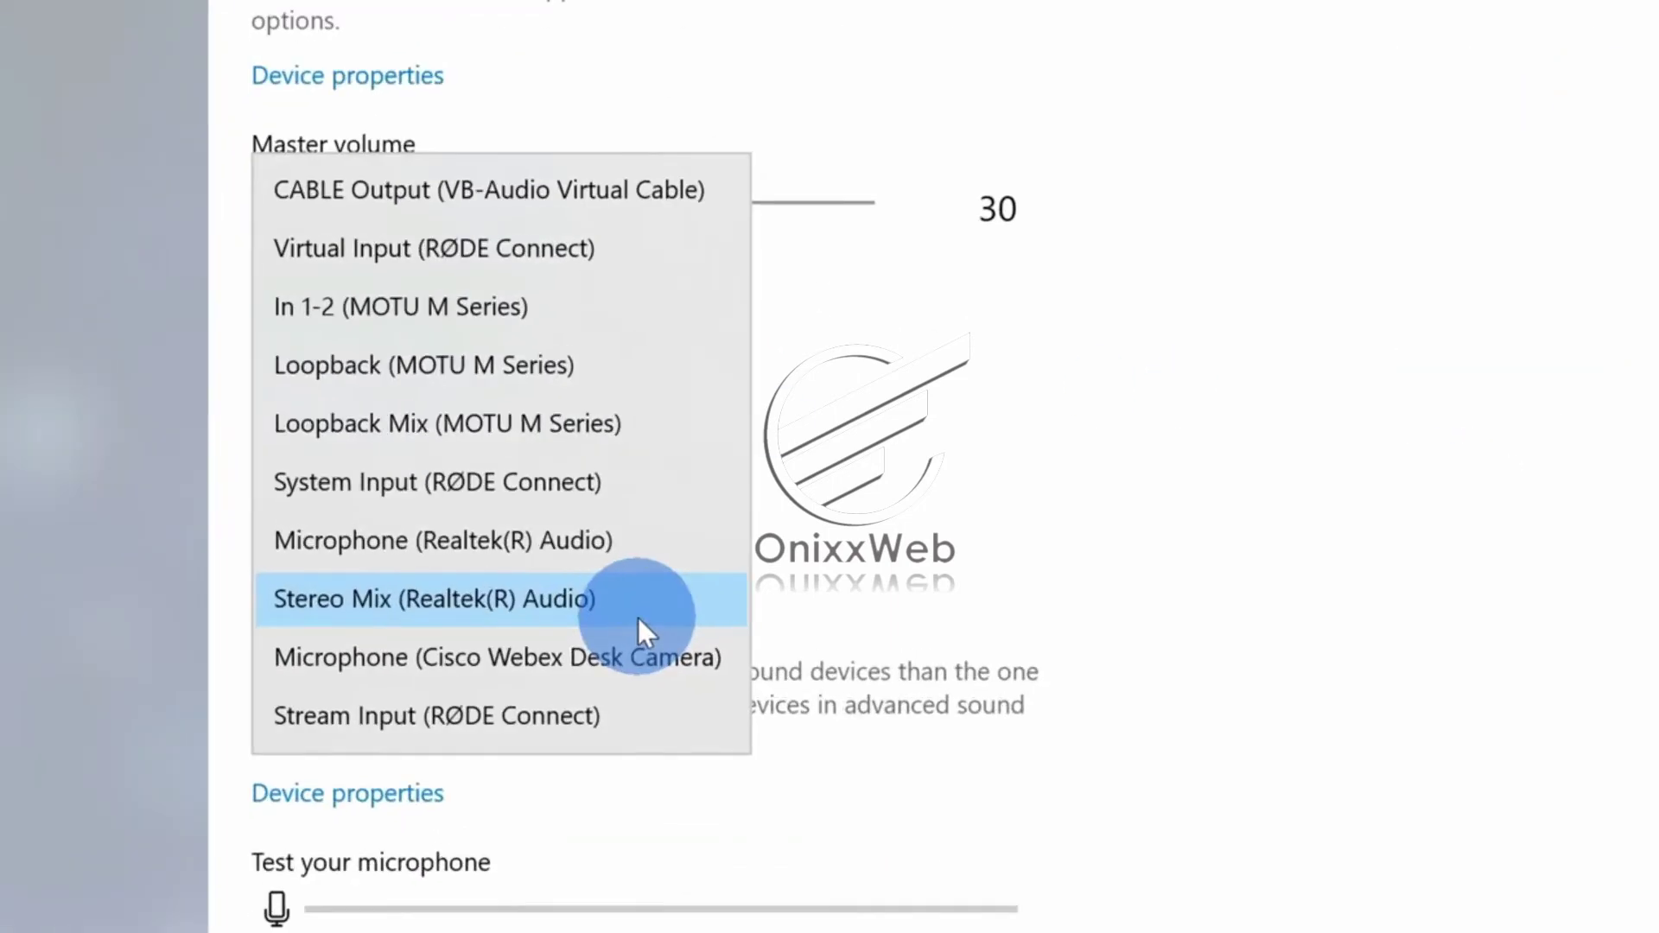
{"action": "left_click", "coordinate": [568, 603]}
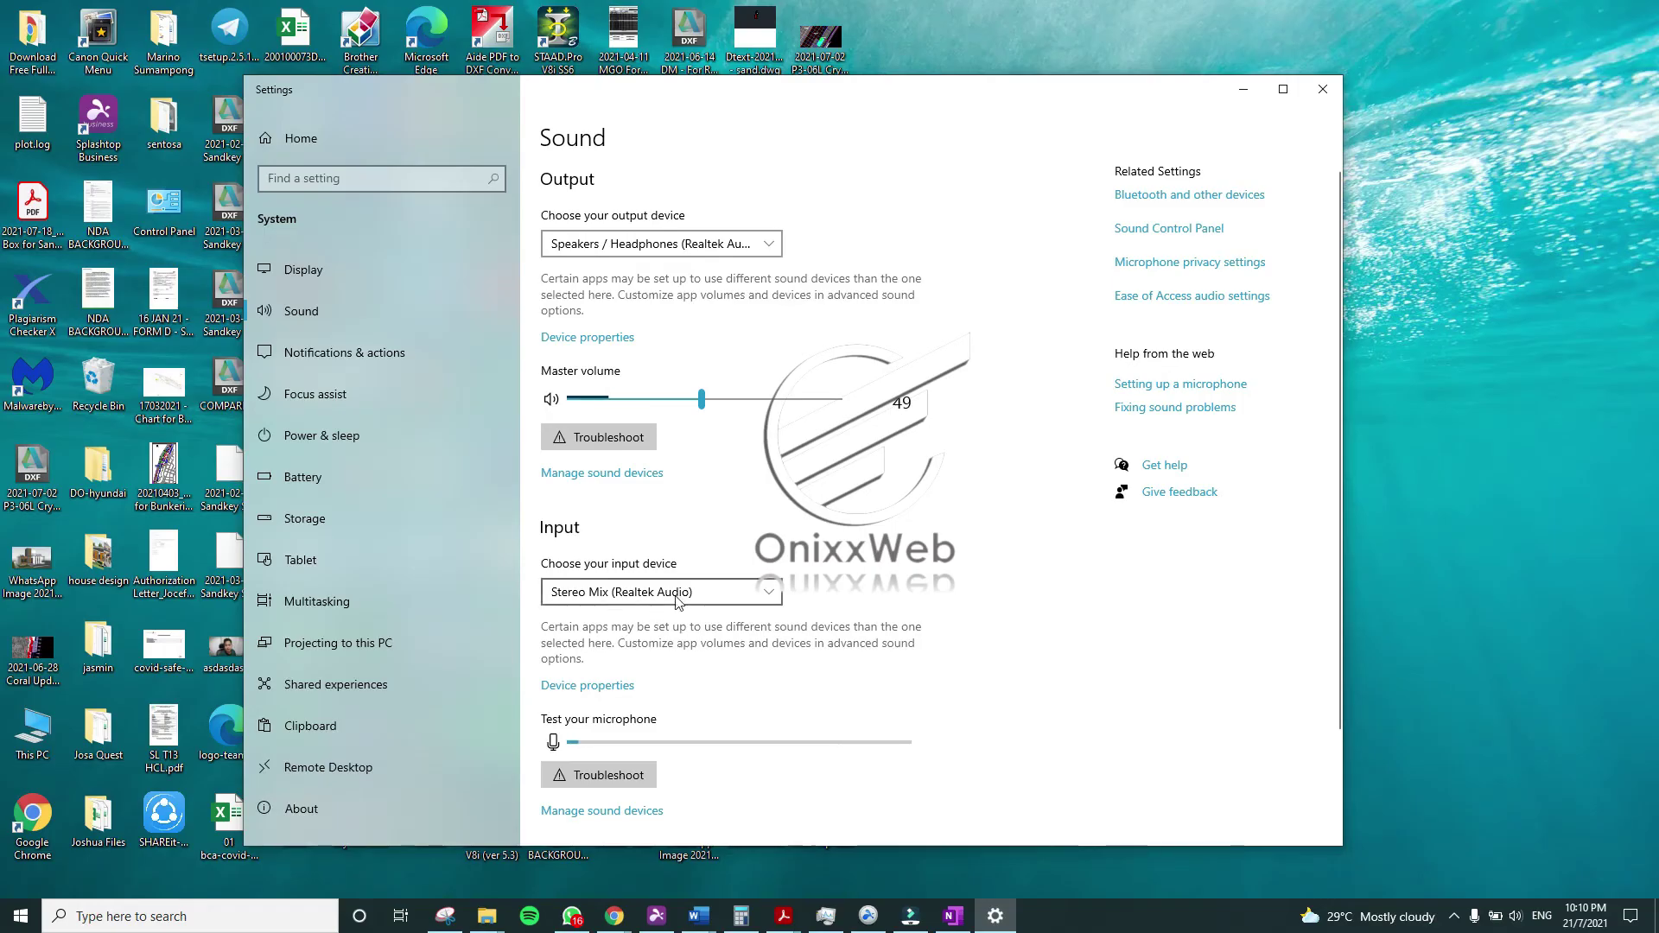
{"action": "left_click", "coordinate": [676, 600]}
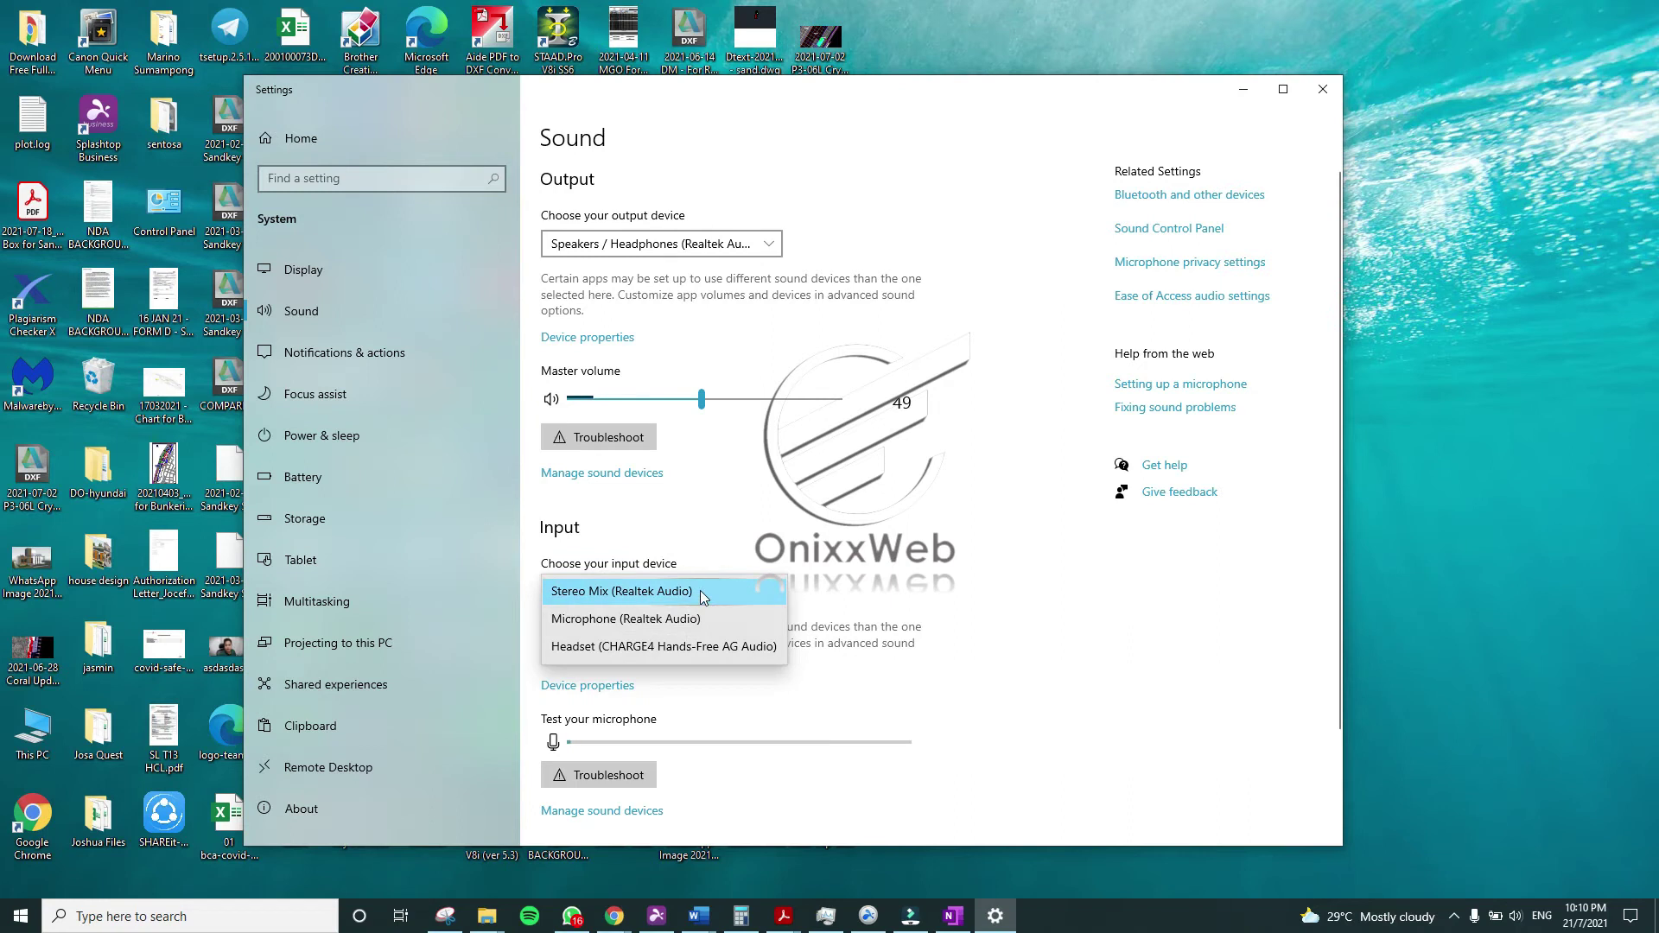
{"action": "left_click", "coordinate": [759, 558]}
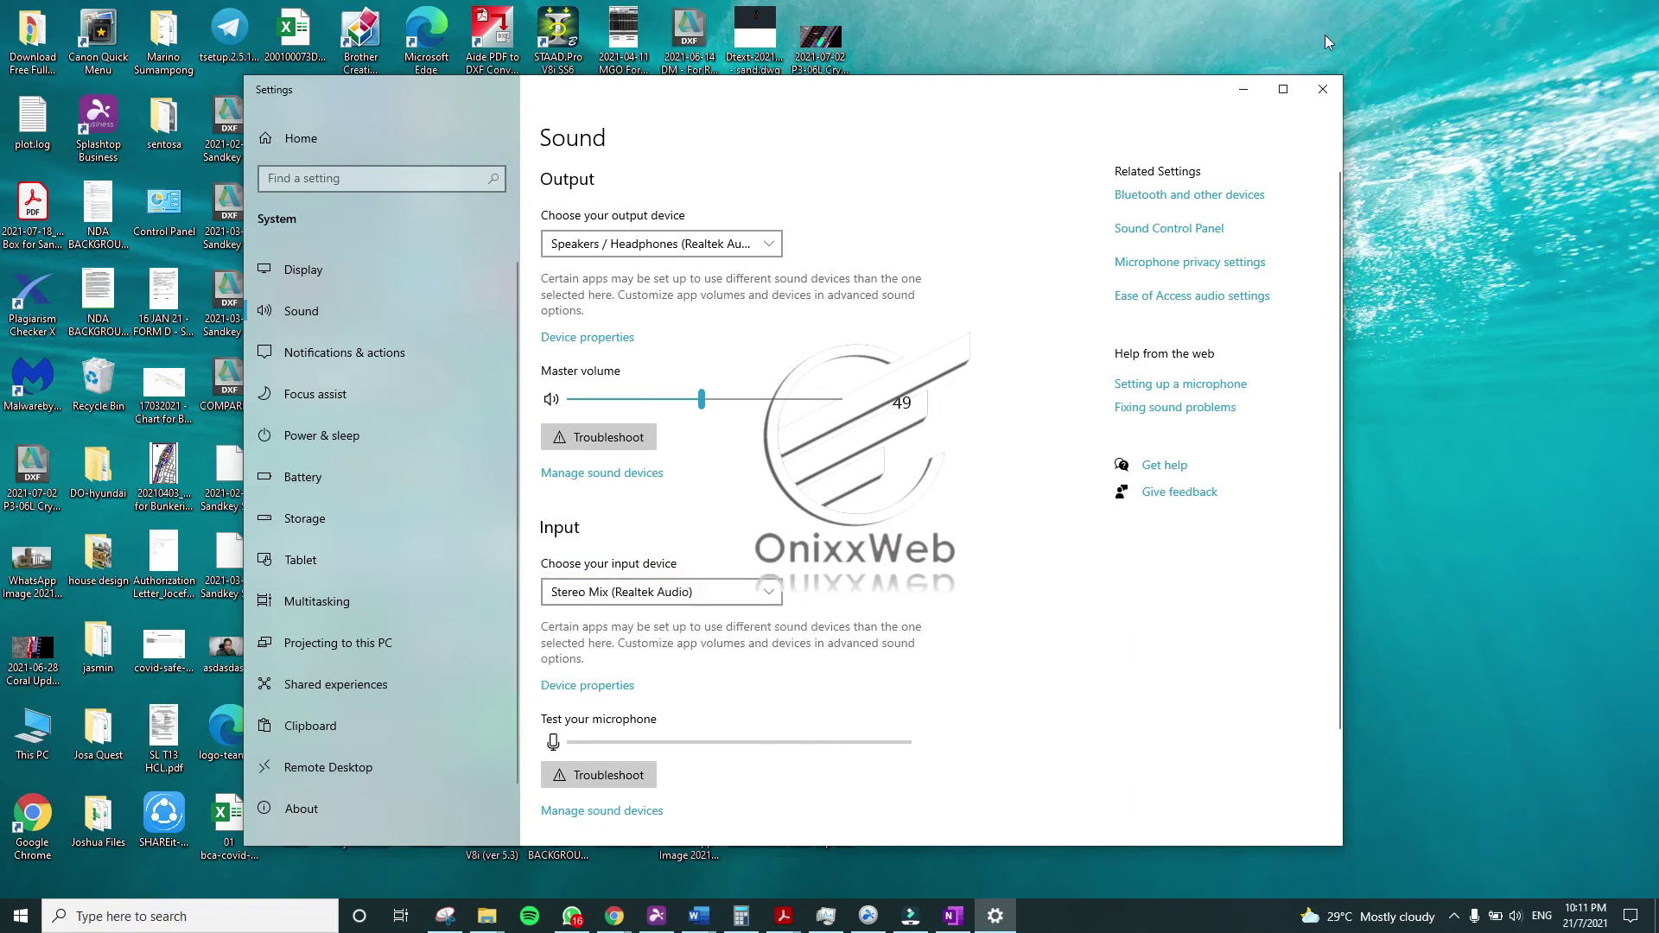
- Close Settings, launch Voice Recorder through a 'voice' search, and start a recording
{"action": "left_click", "coordinate": [1320, 91]}
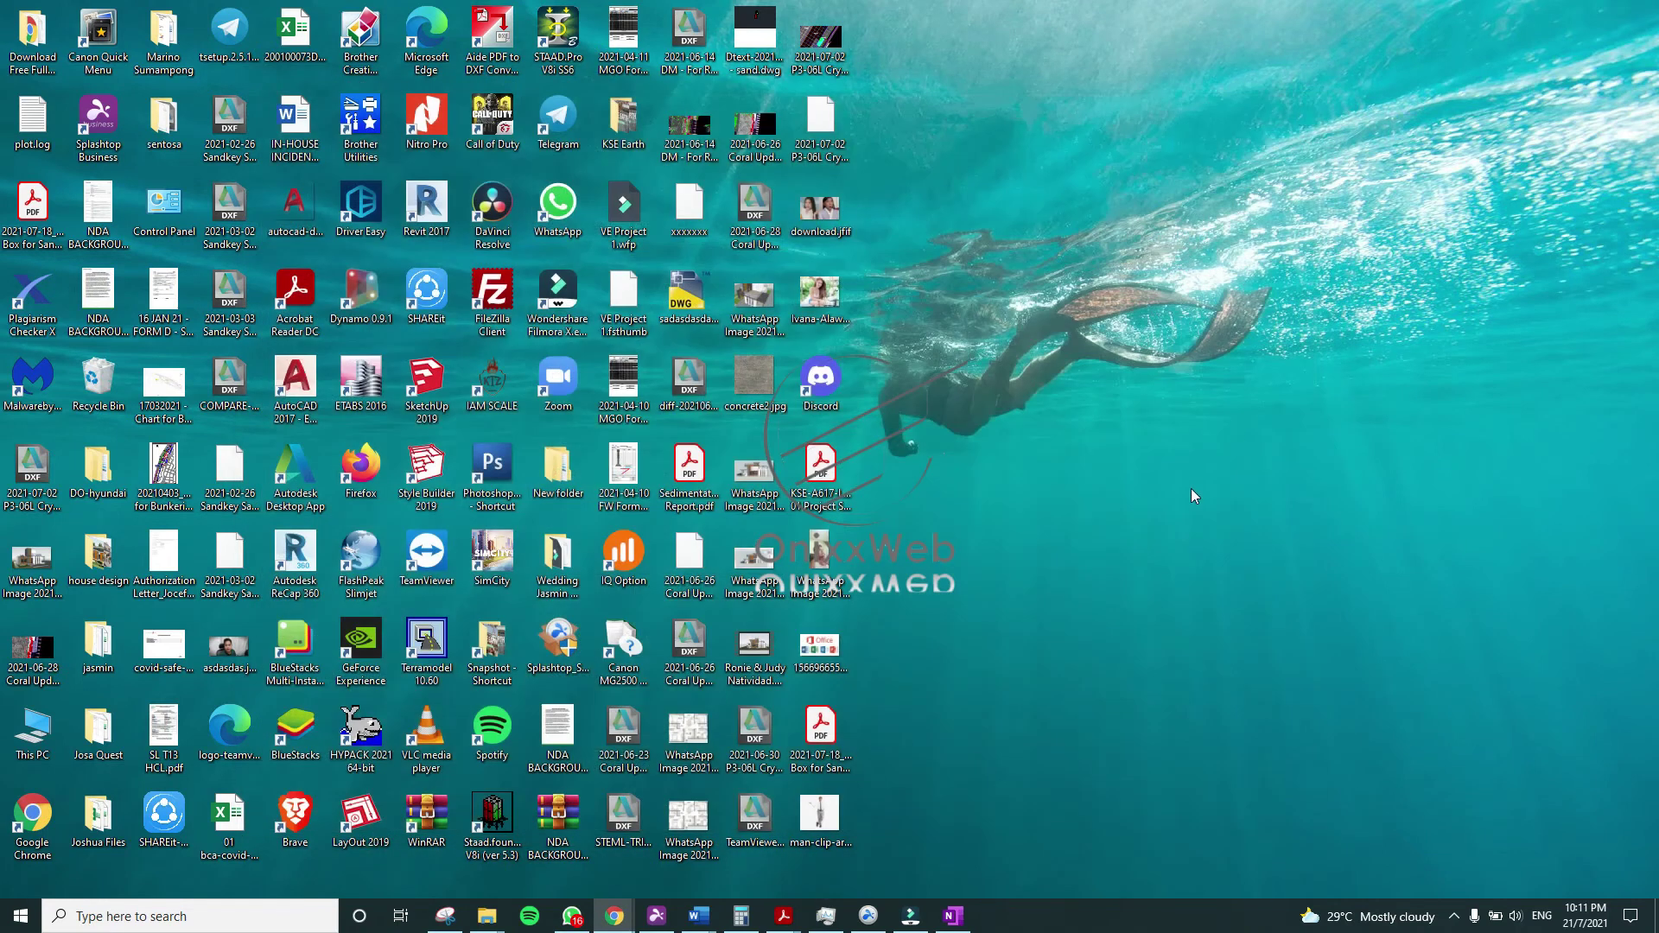
{"action": "left_click", "coordinate": [268, 917]}
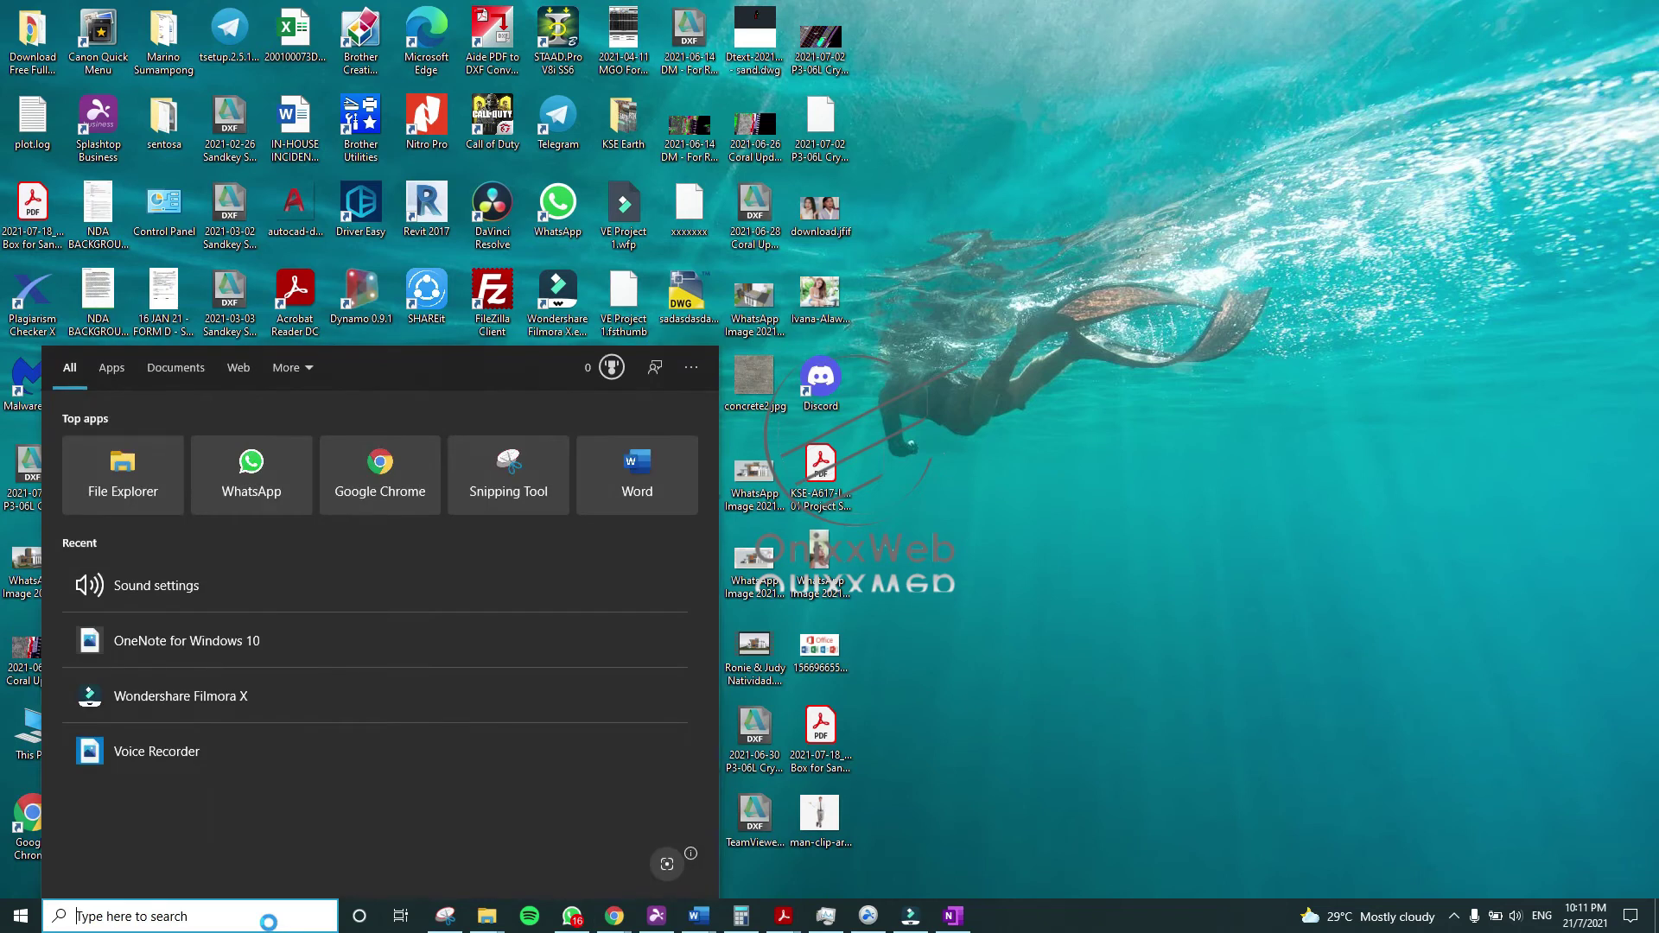
{"action": "type", "text": "voice"}
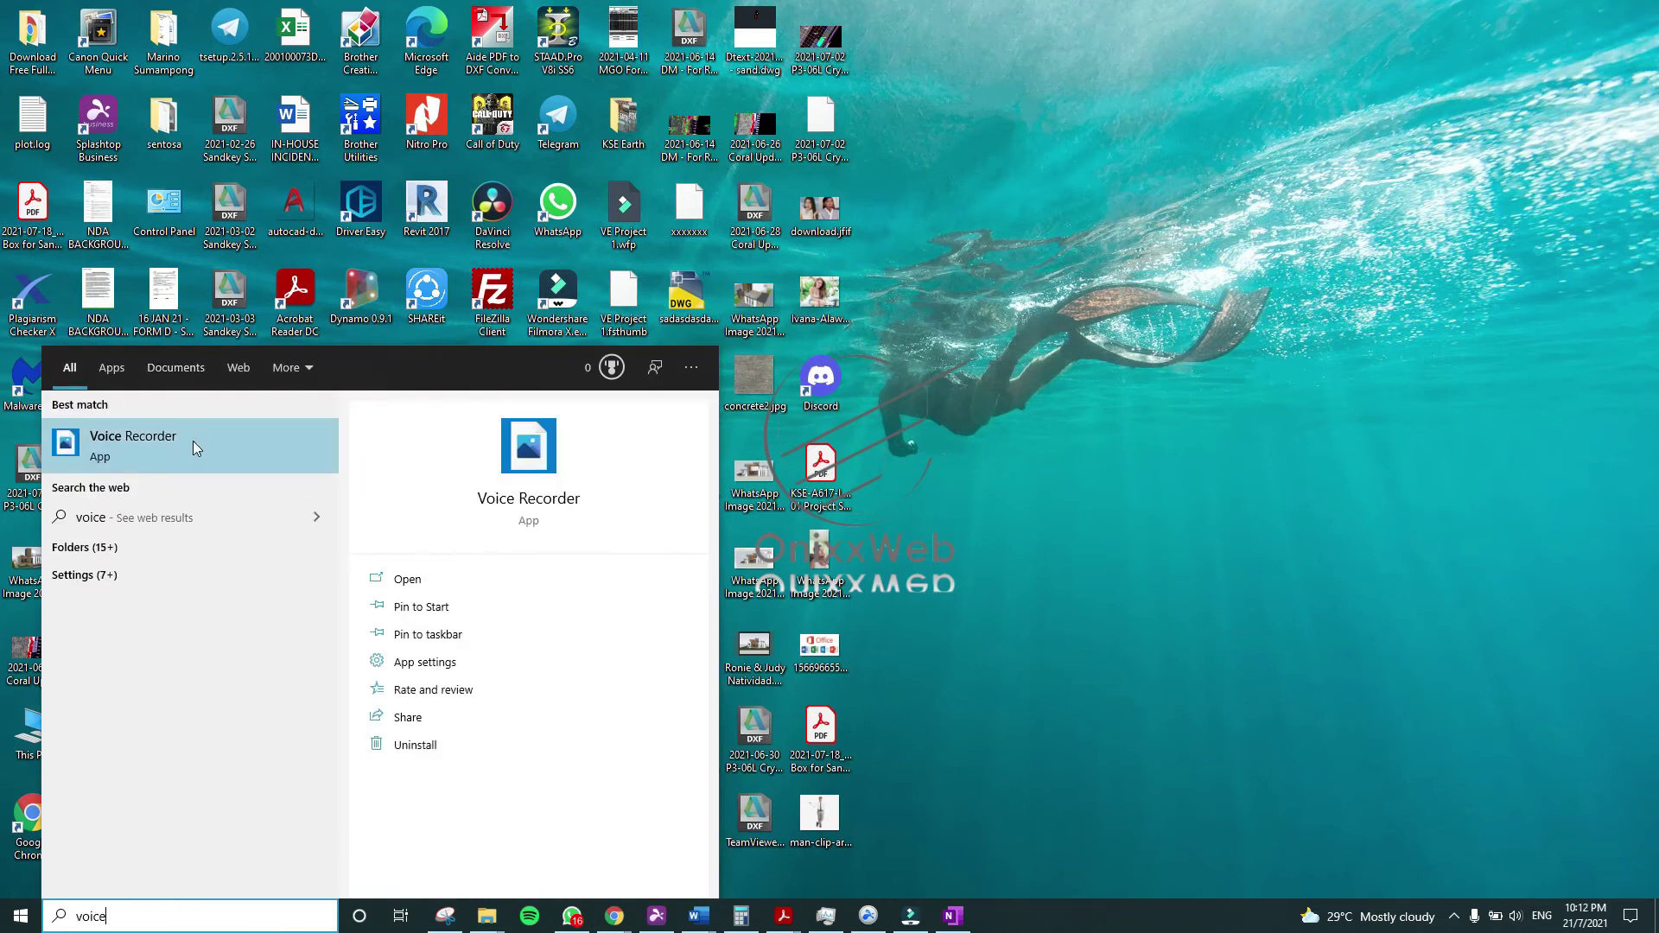
{"action": "left_click", "coordinate": [193, 441]}
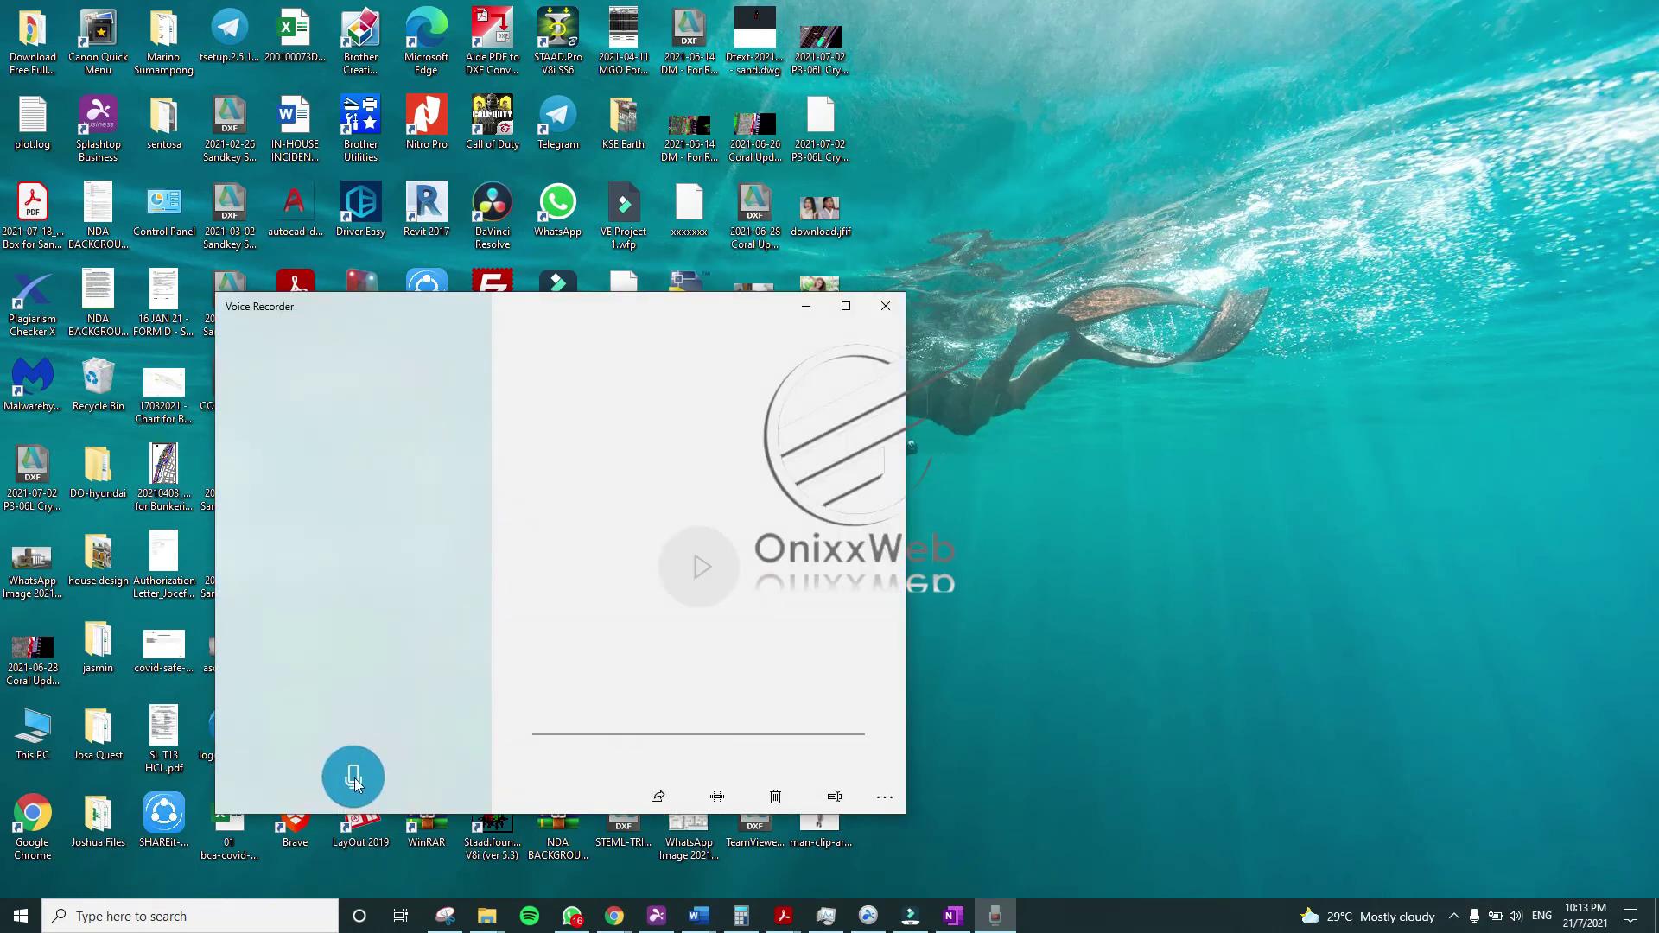
{"action": "left_click", "coordinate": [354, 777]}
{"action": "left_click", "coordinate": [354, 778]}
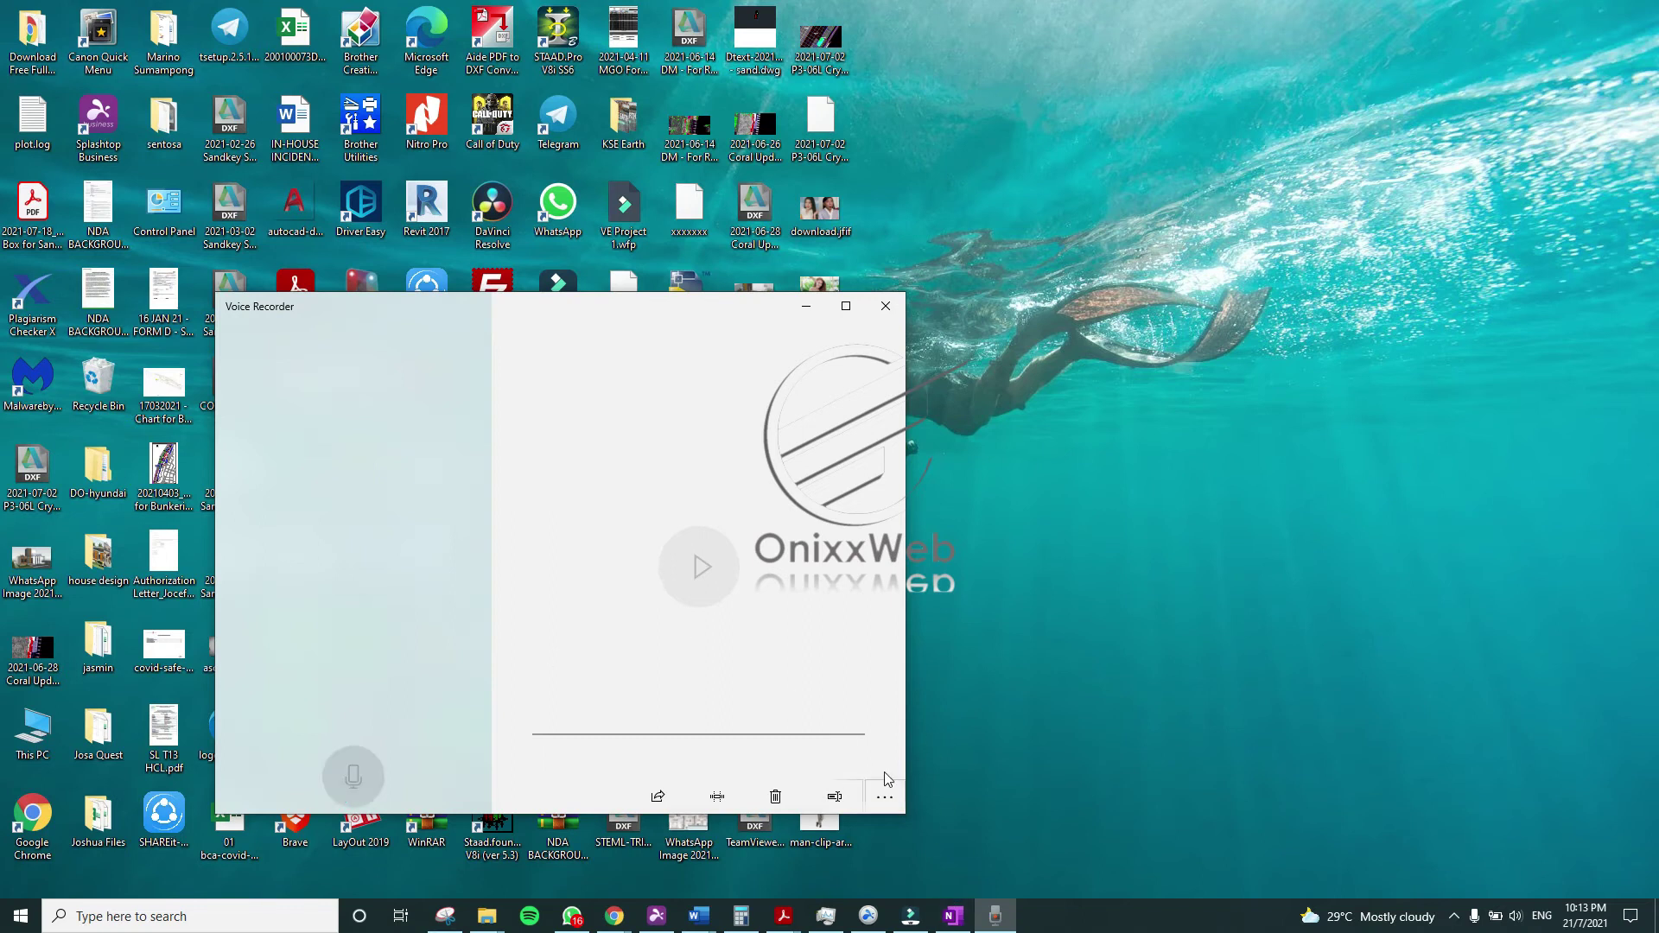
- Back in OneNote, read the note aloud in Immersive Reader, then pause and return to the page
{"action": "left_click", "coordinate": [951, 916]}
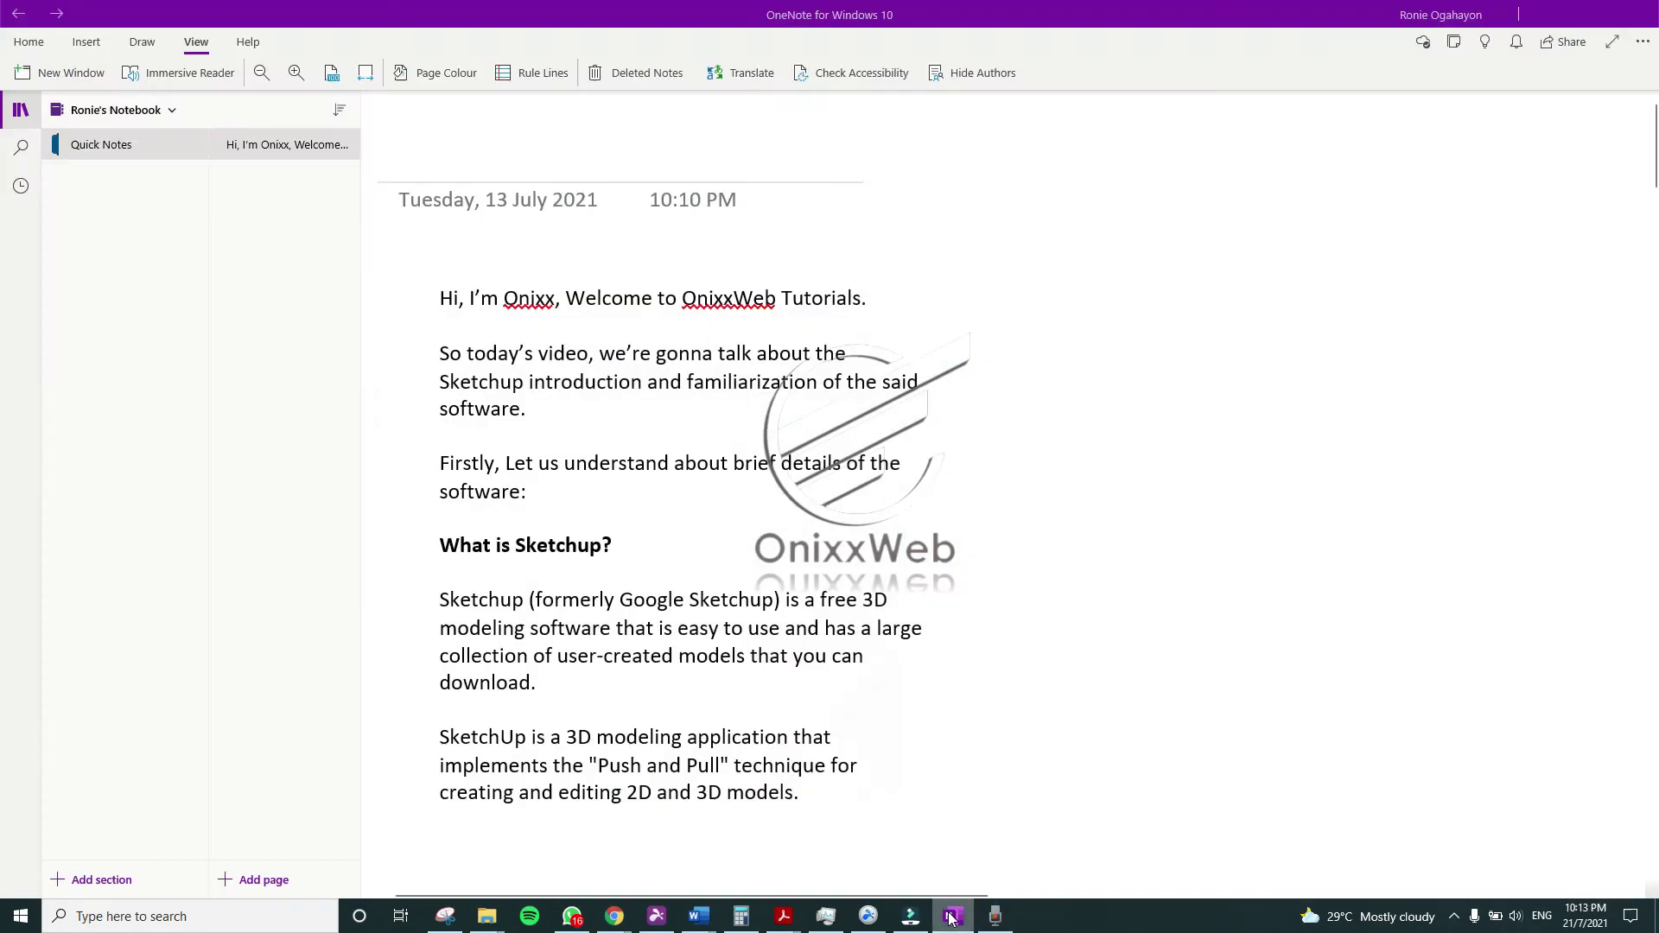
{"action": "left_click", "coordinate": [179, 73]}
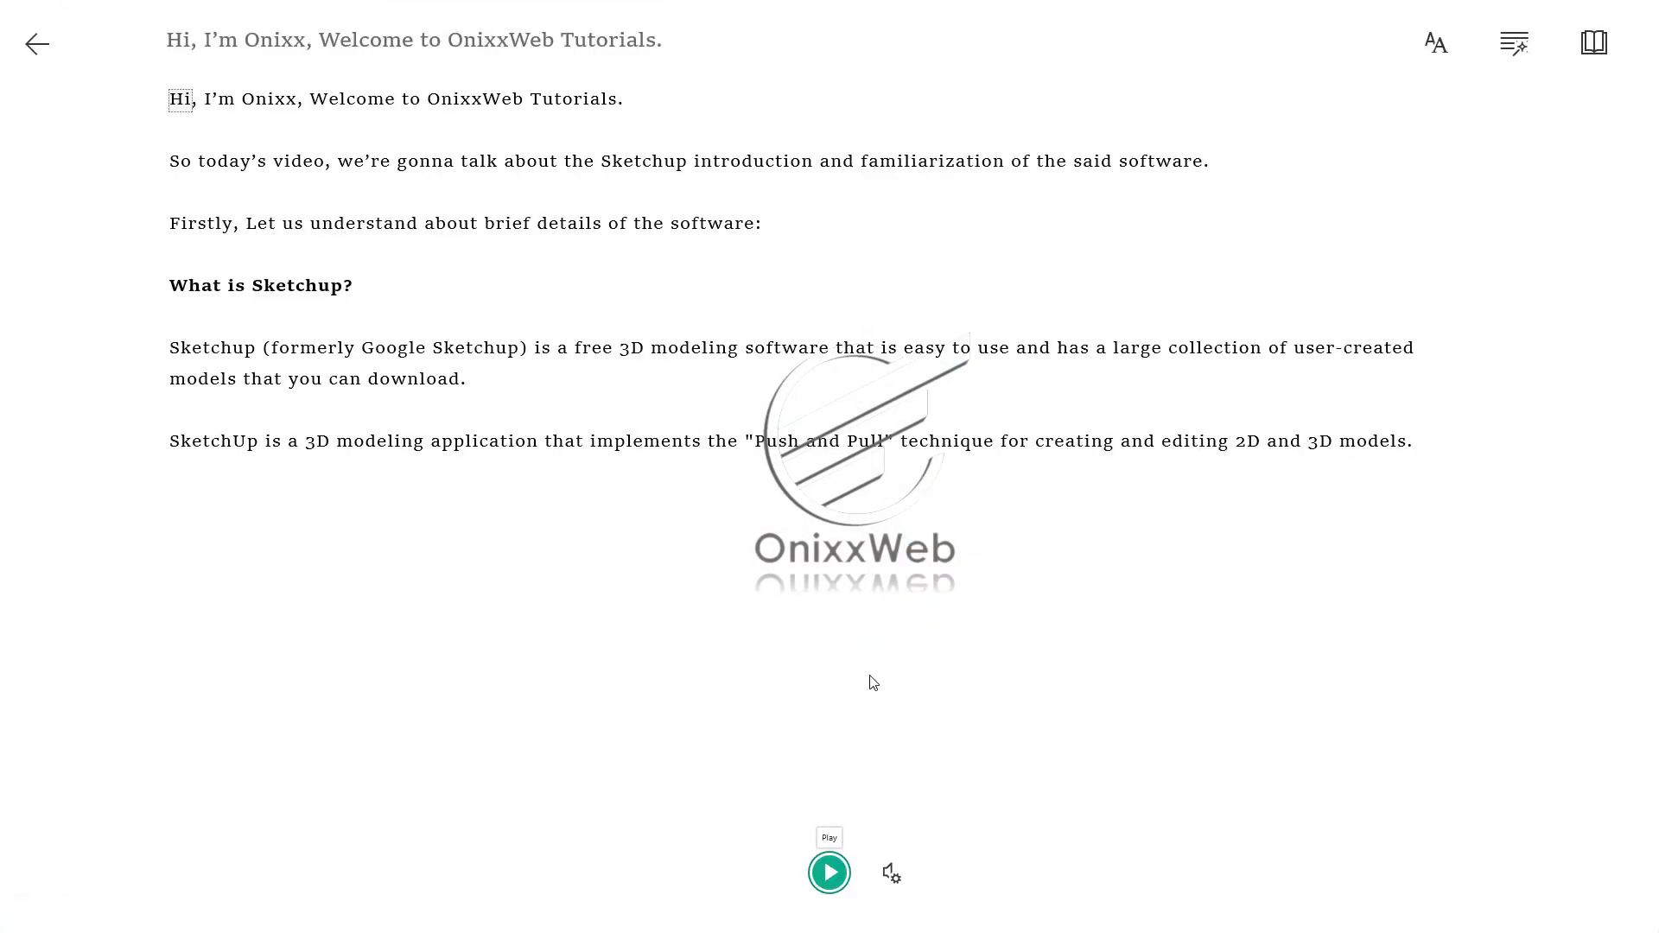
{"action": "left_click", "coordinate": [822, 874]}
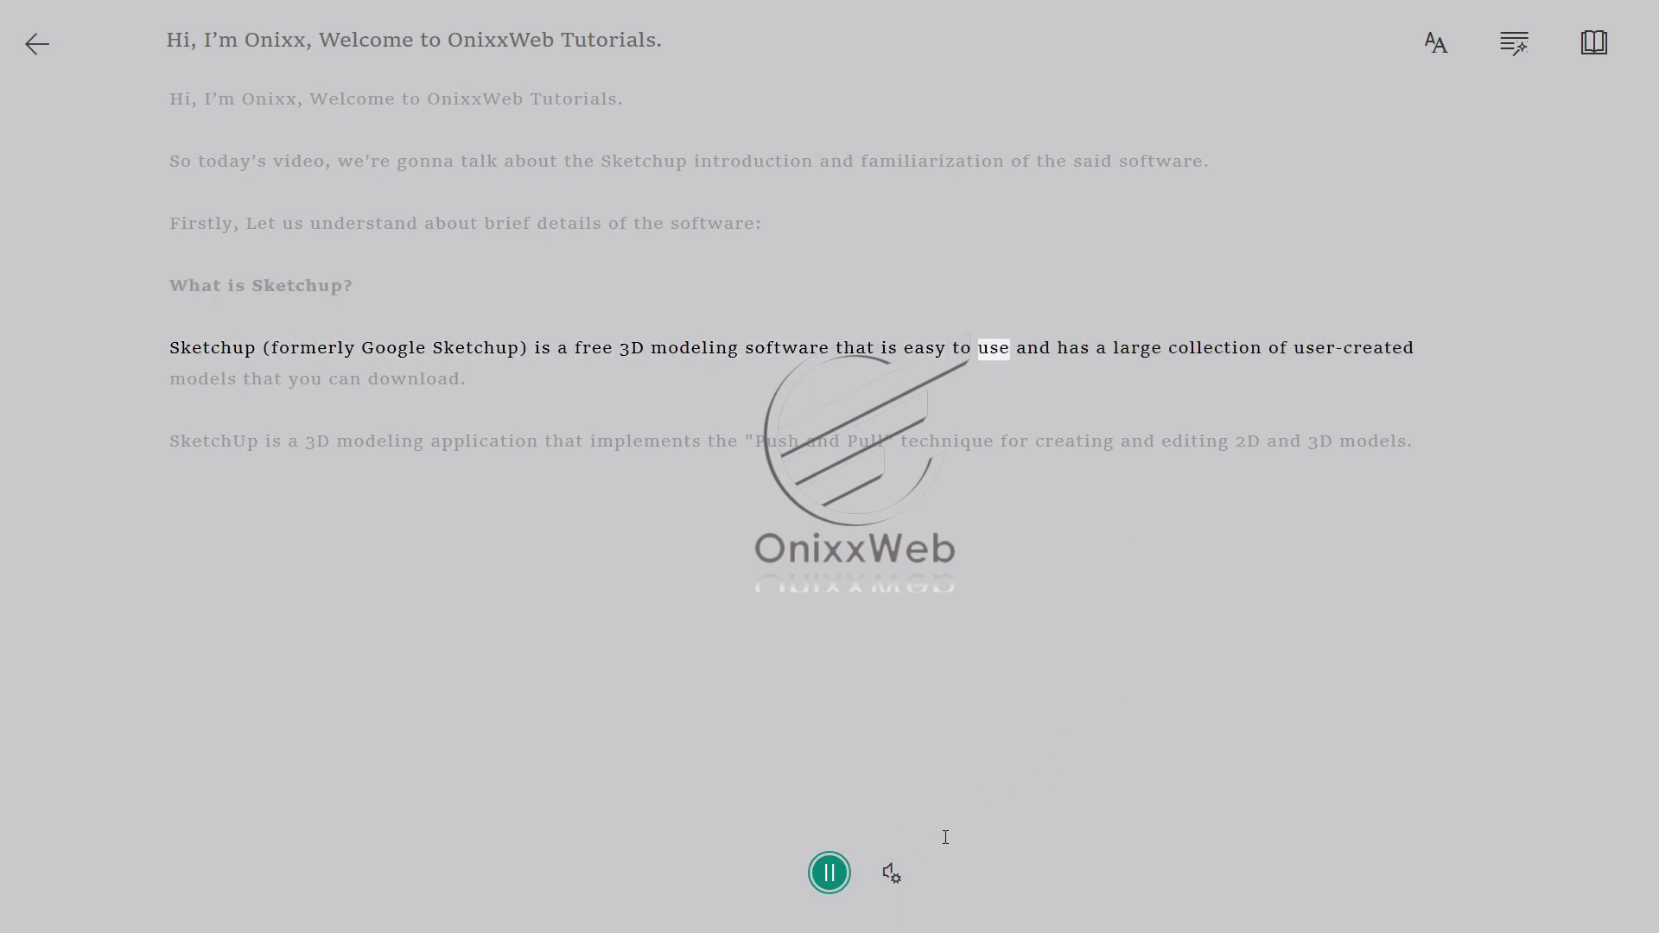
{"action": "left_click", "coordinate": [830, 872]}
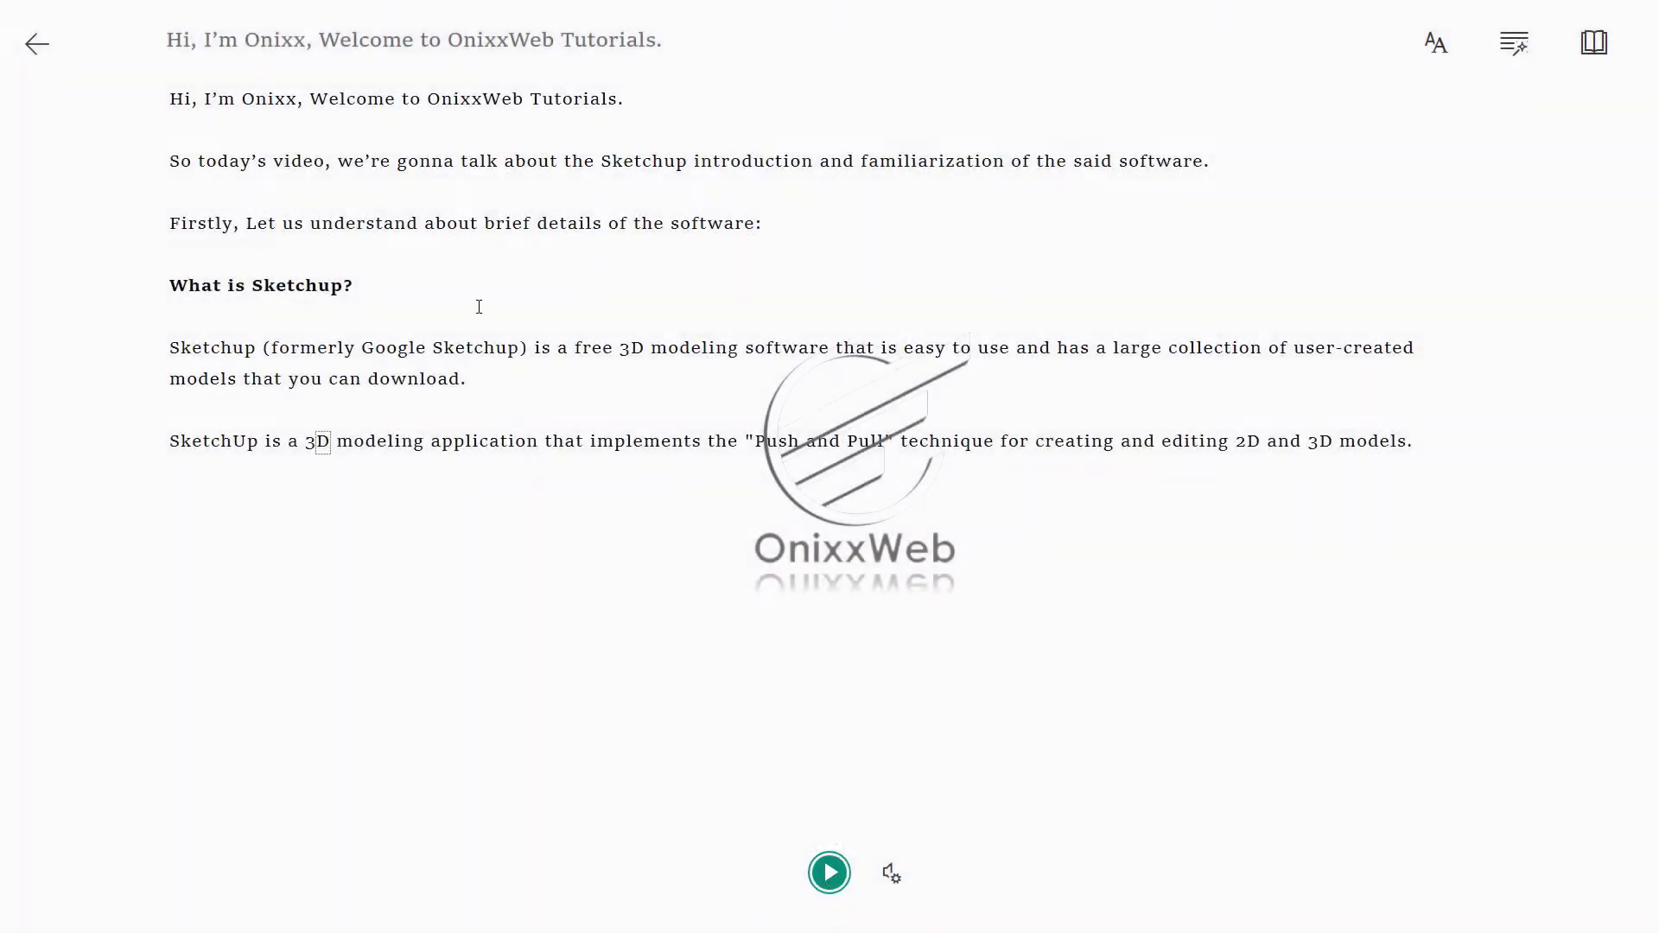
{"action": "left_click", "coordinate": [38, 47]}
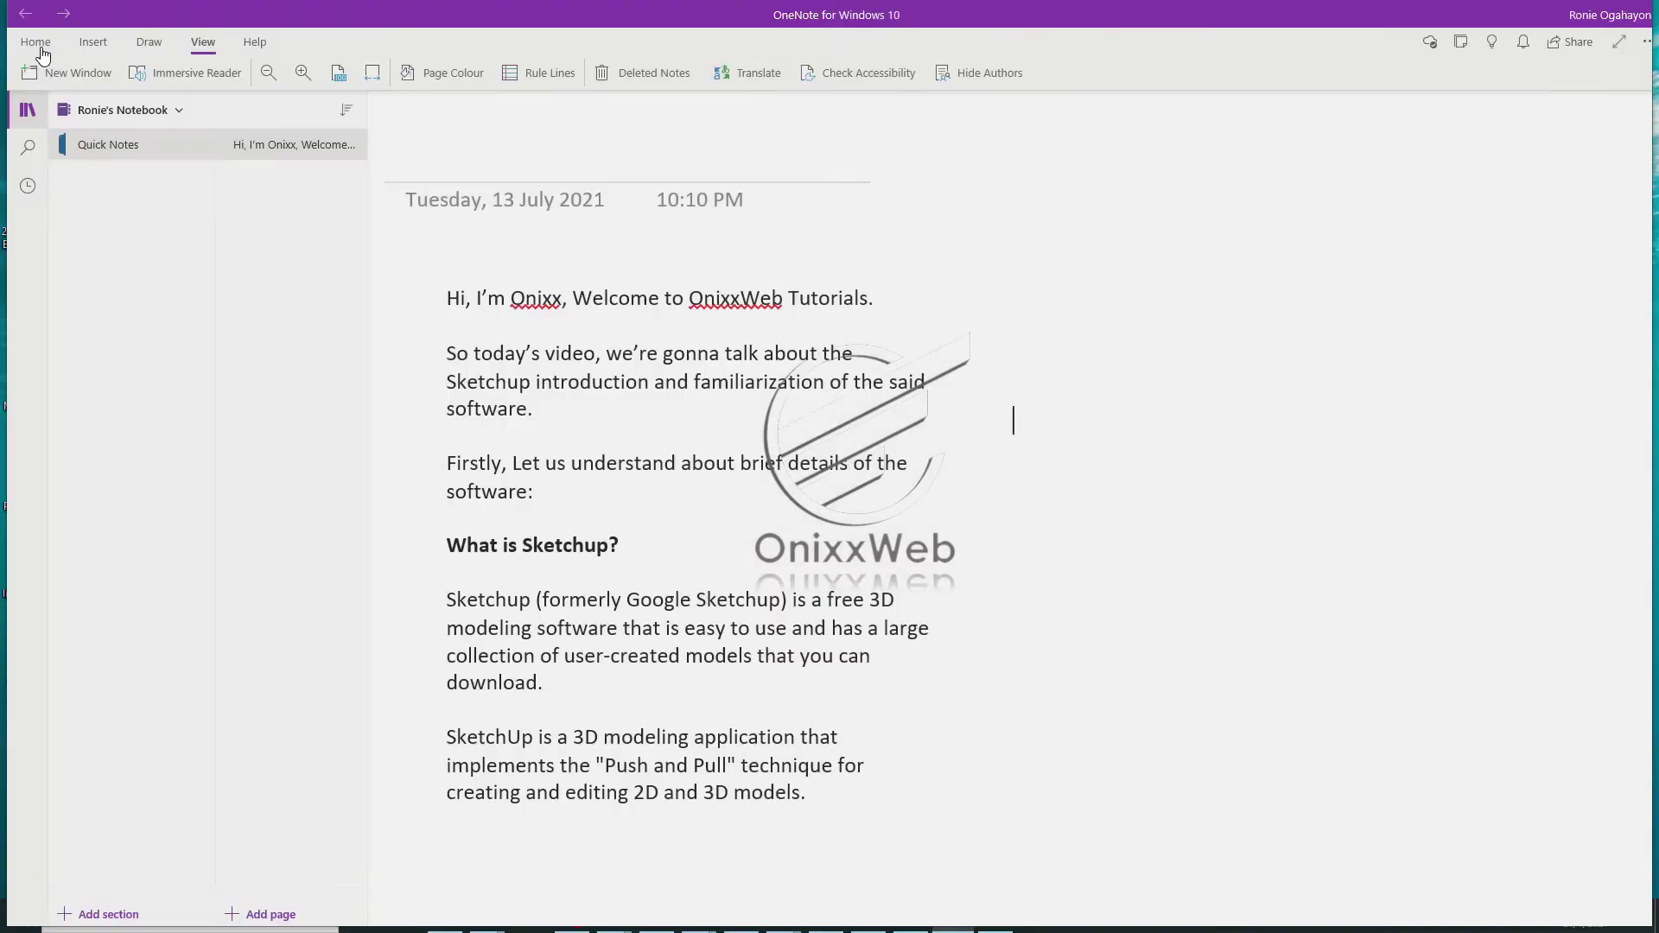
- Stop the capture to save the 0:54 Recording (5), then play it from 0:25 to about 0:45
{"action": "left_click", "coordinate": [995, 916]}
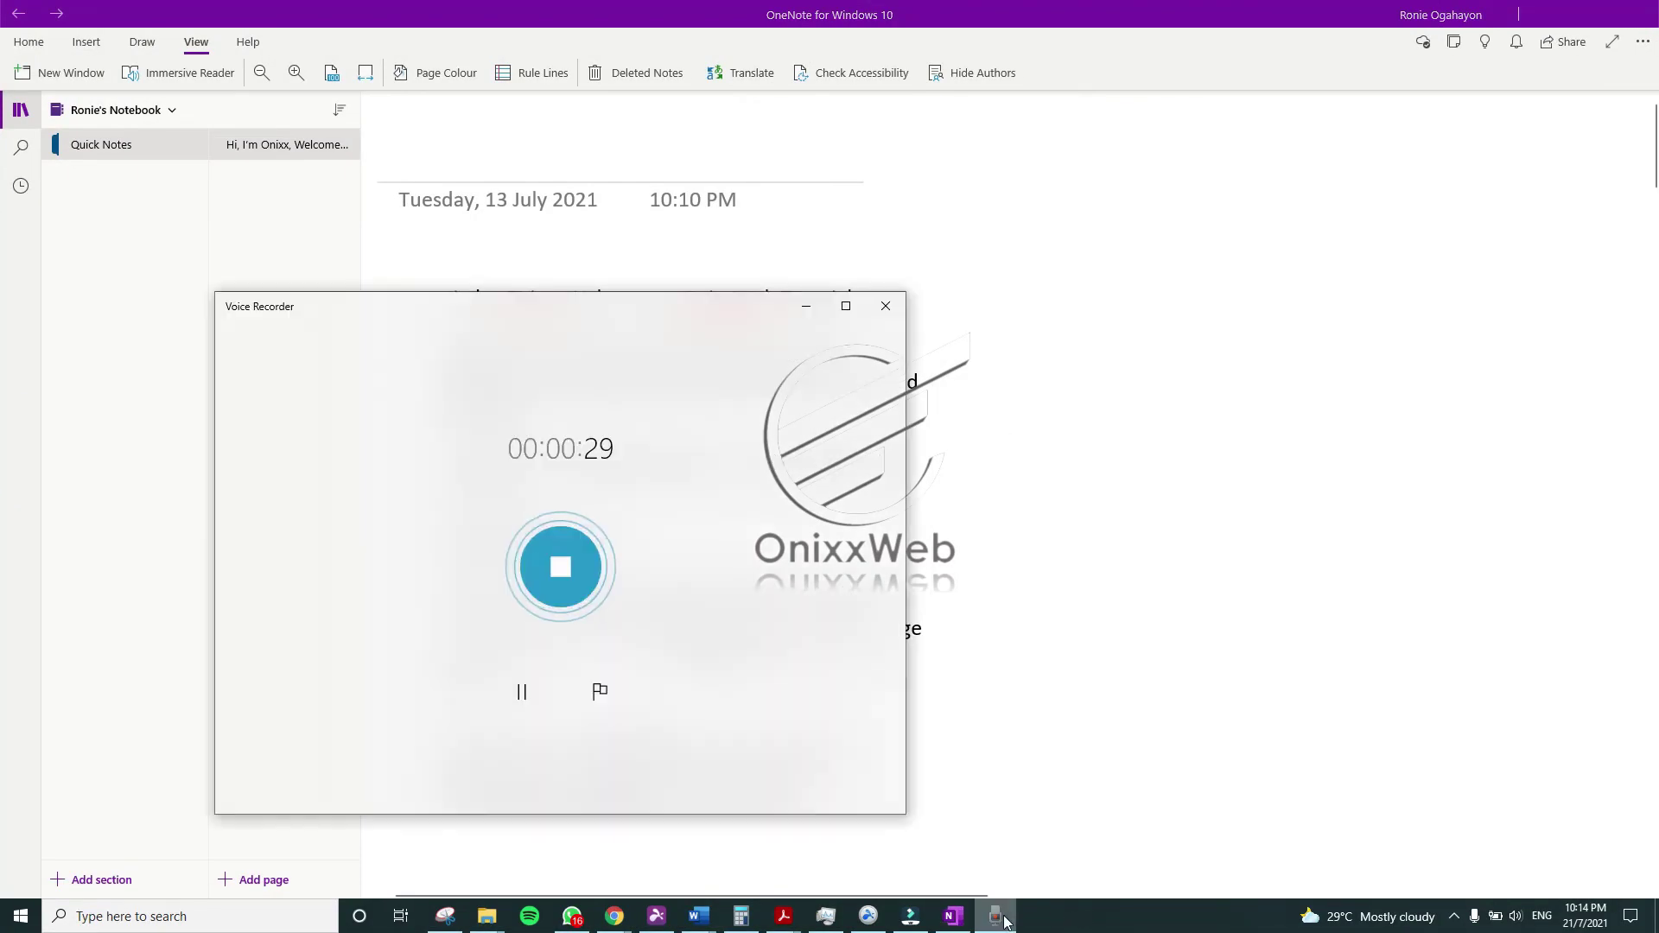
{"action": "left_click", "coordinate": [560, 567]}
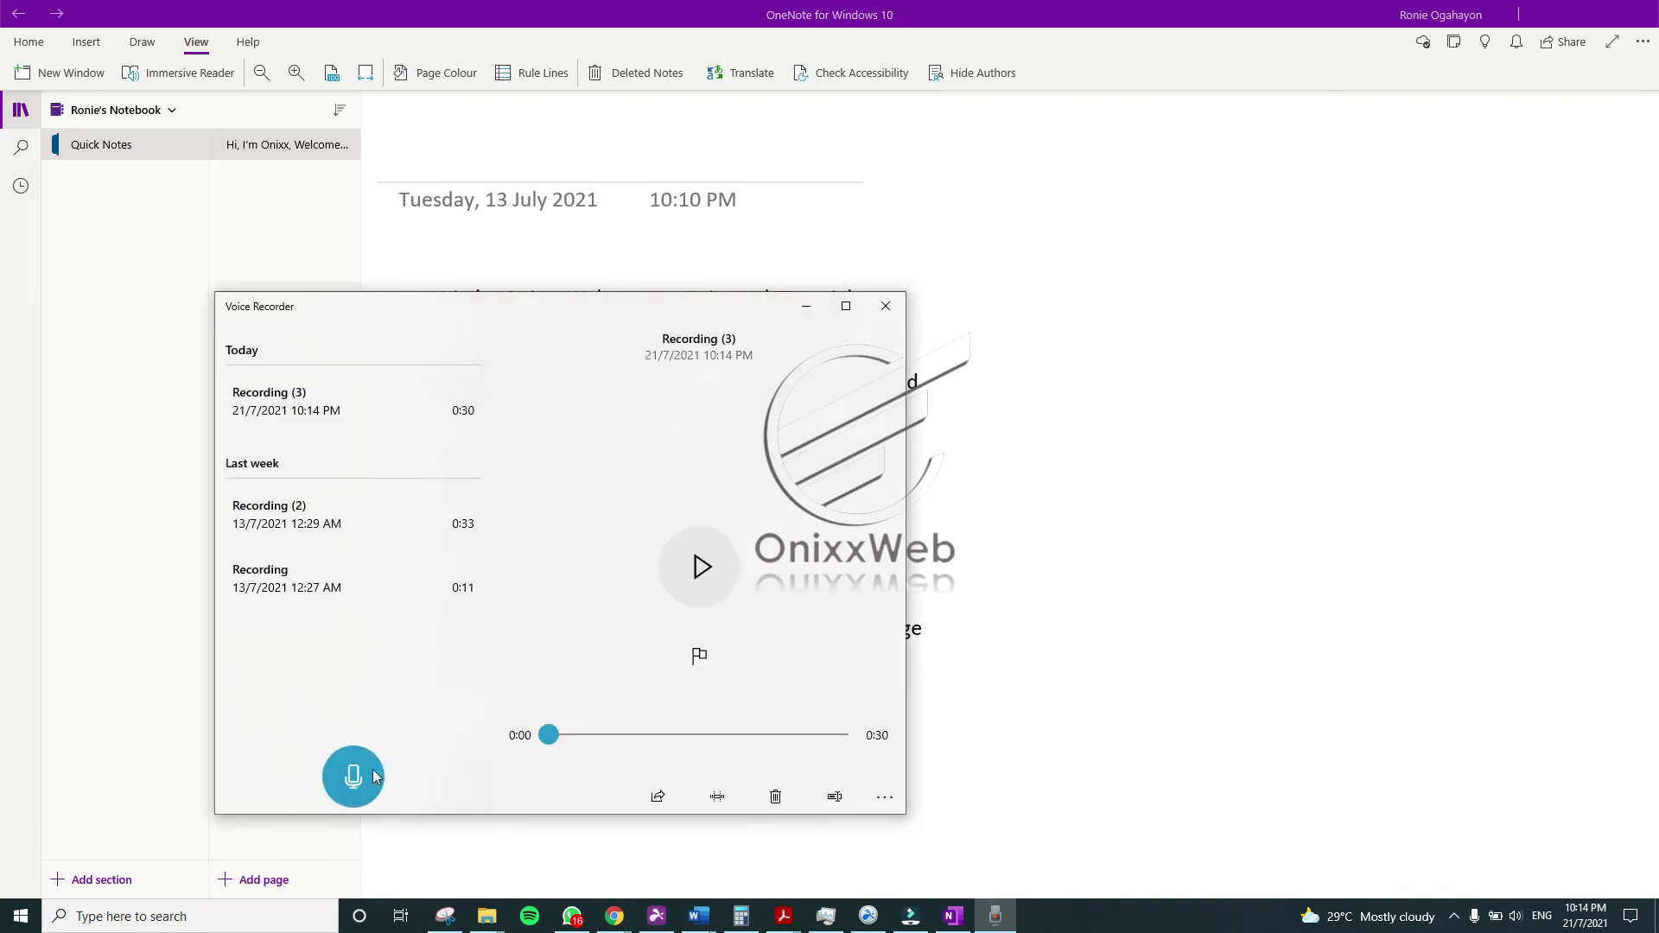
{"action": "left_click", "coordinate": [683, 586]}
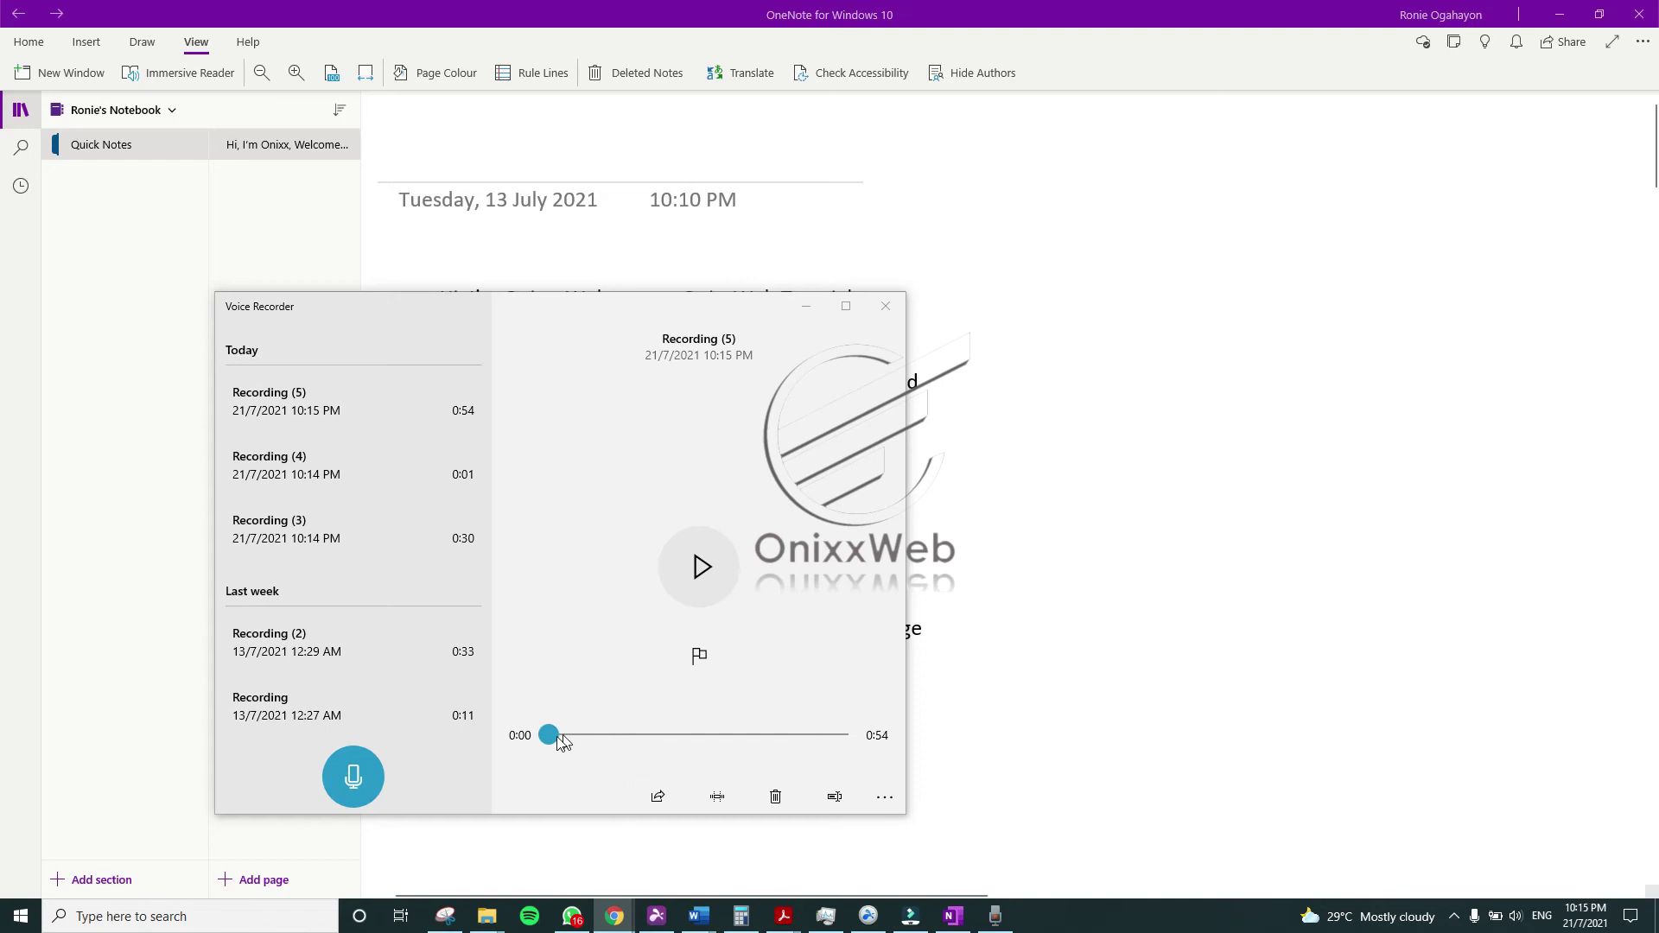
{"action": "left_click_drag", "start_coordinate": [554, 742], "coordinate": [690, 737]}
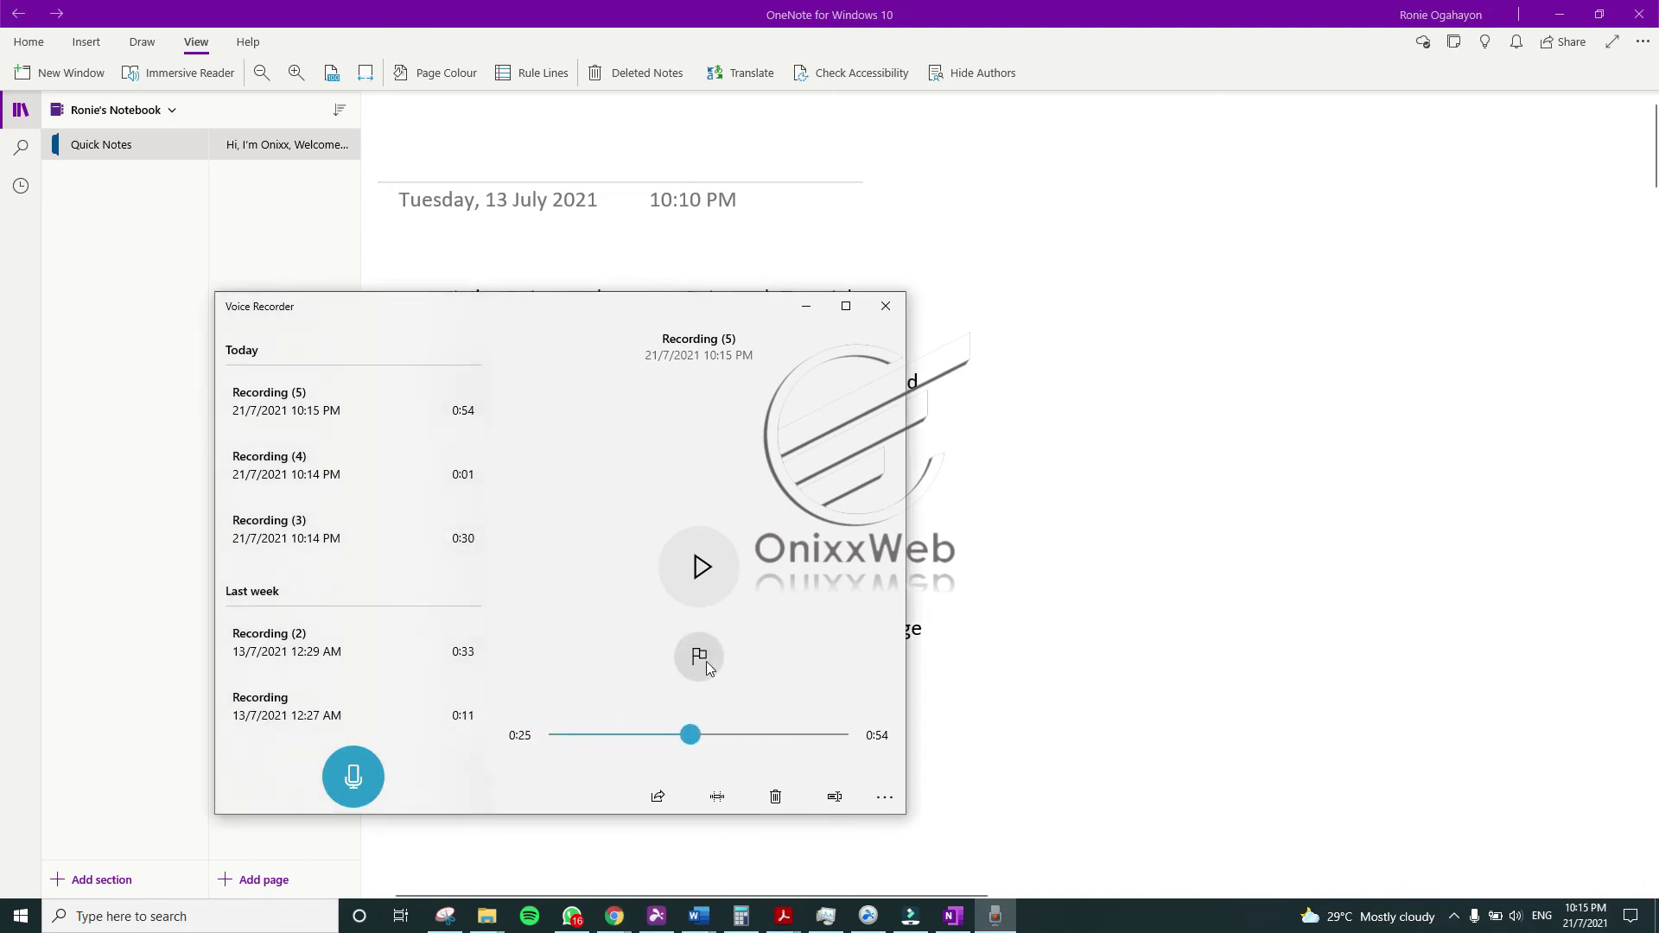
{"action": "left_click", "coordinate": [707, 590]}
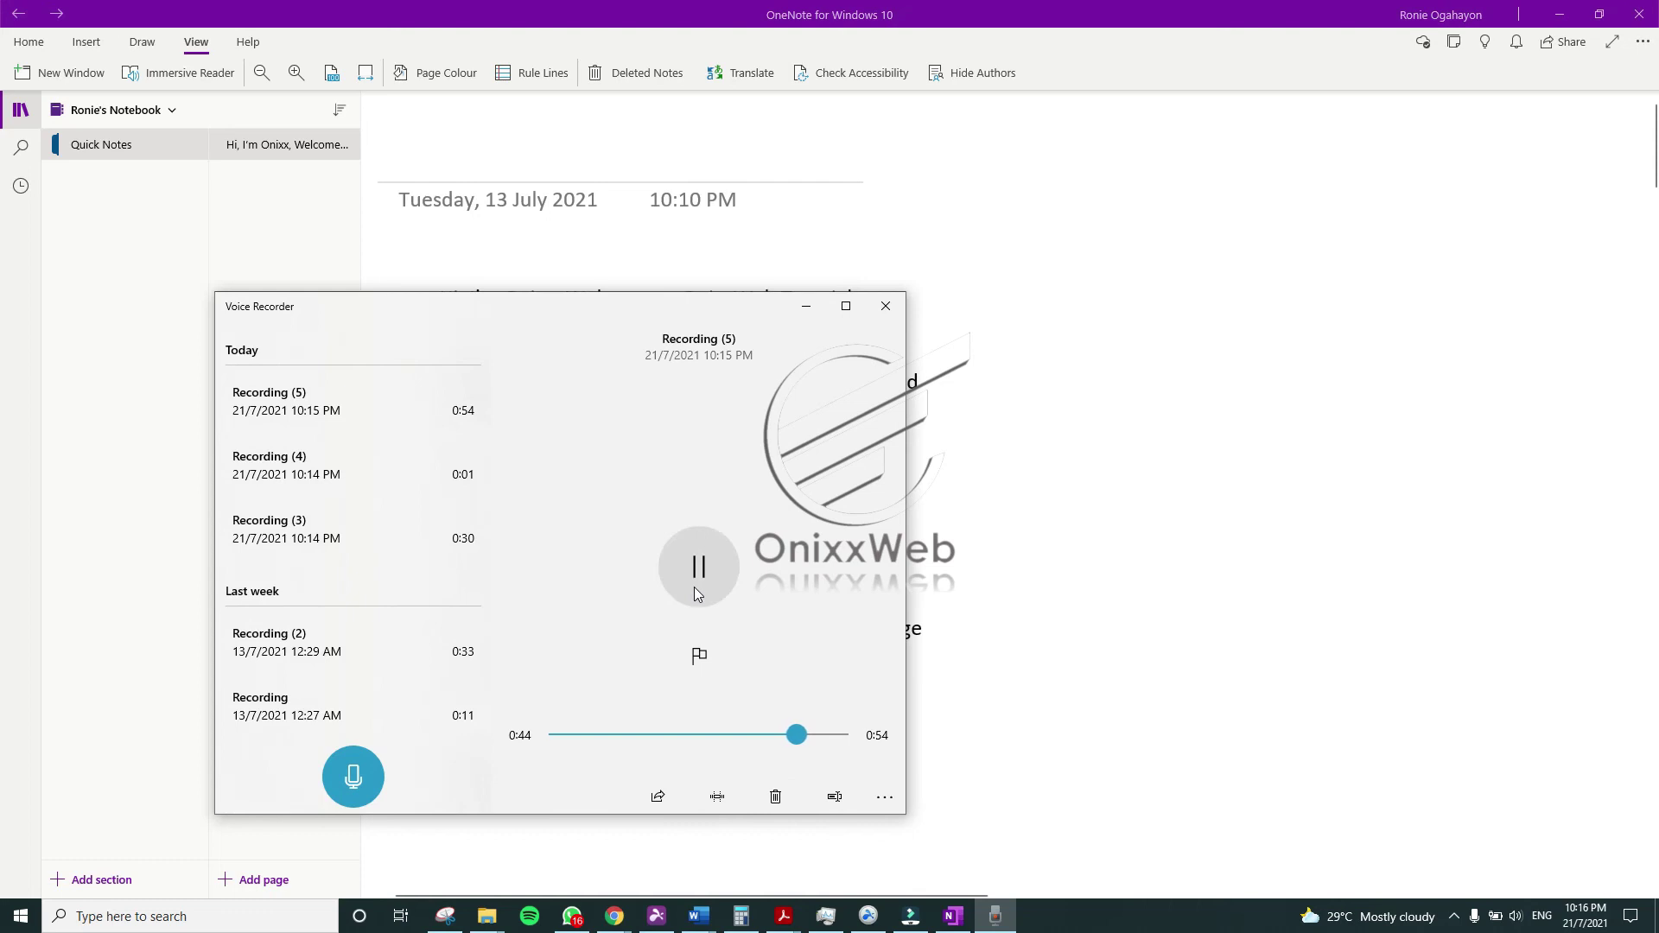
{"action": "left_click", "coordinate": [692, 592]}
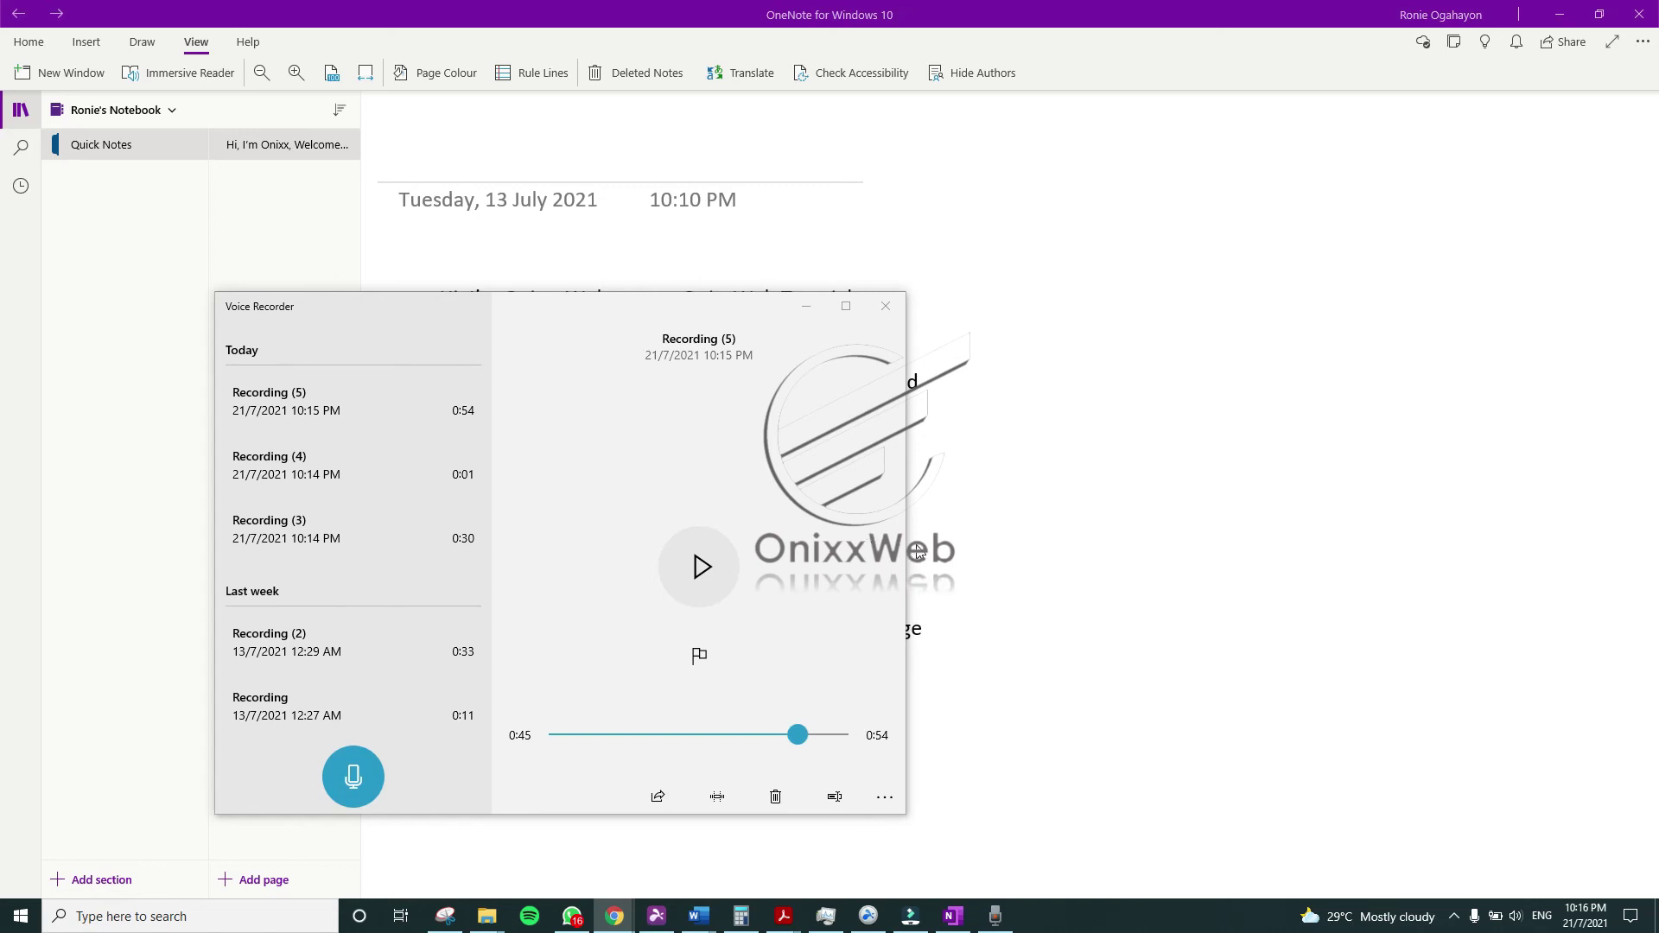
- Trim the start and tail off Recording (5) and save the result as a new copy
{"action": "left_click", "coordinate": [709, 735]}
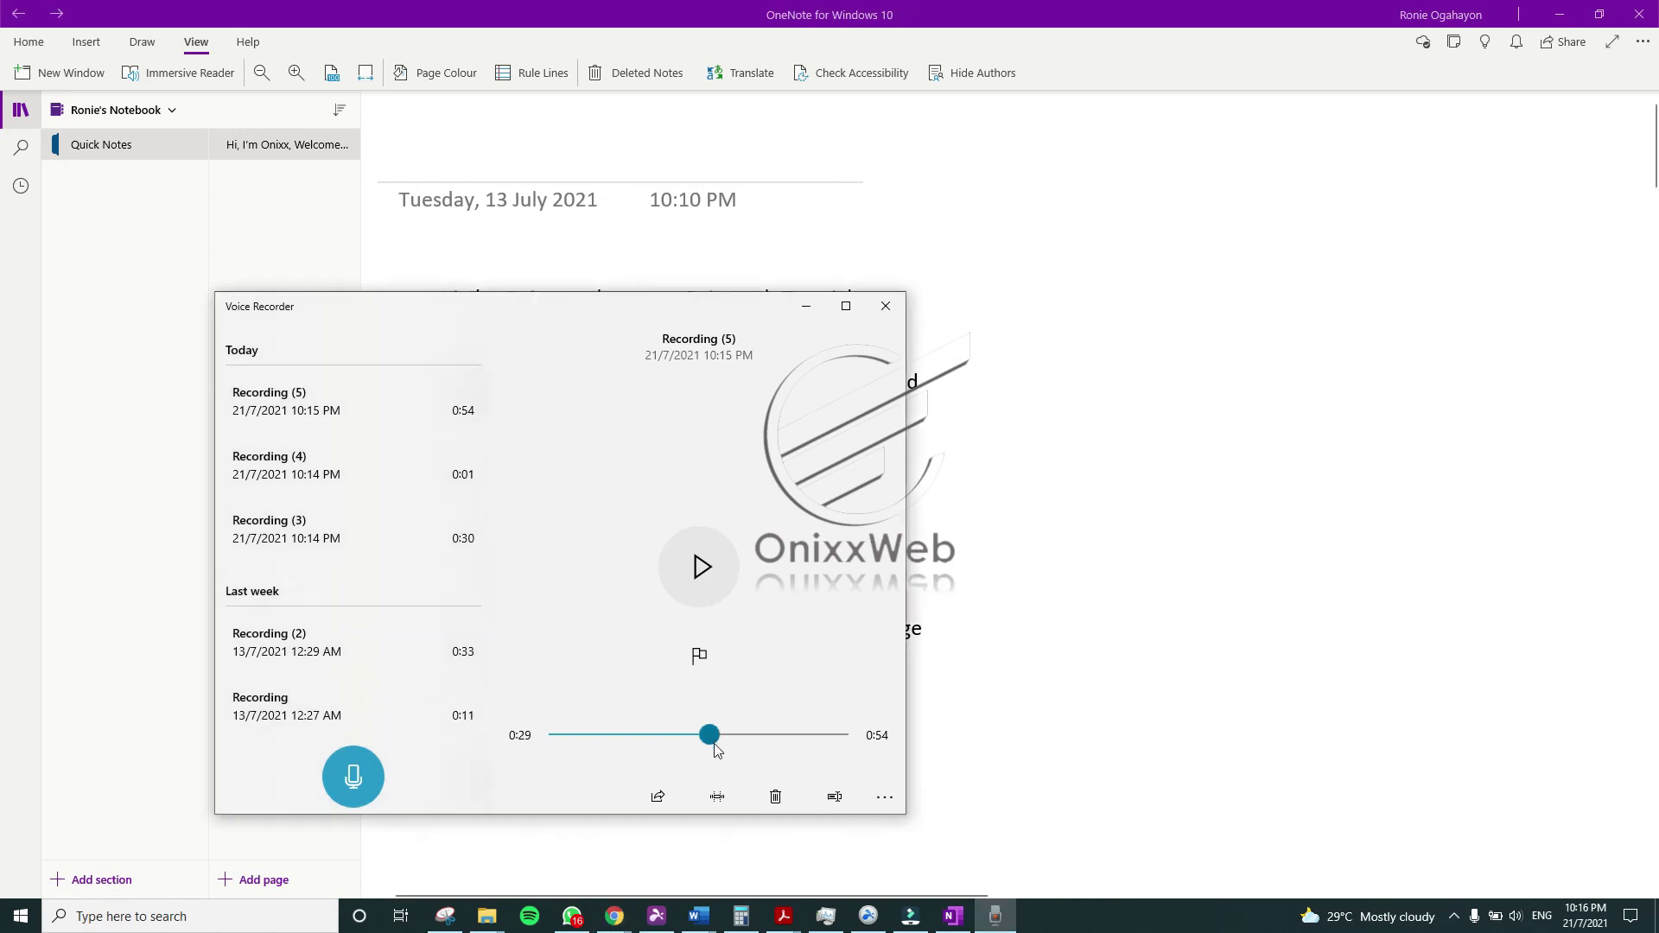
{"action": "left_click", "coordinate": [717, 796]}
{"action": "mouse_move", "coordinate": [550, 762]}
{"action": "left_mouse_down"}
{"action": "mouse_move", "coordinate": [611, 763]}
{"action": "mouse_move", "coordinate": [578, 762]}
{"action": "left_mouse_up"}
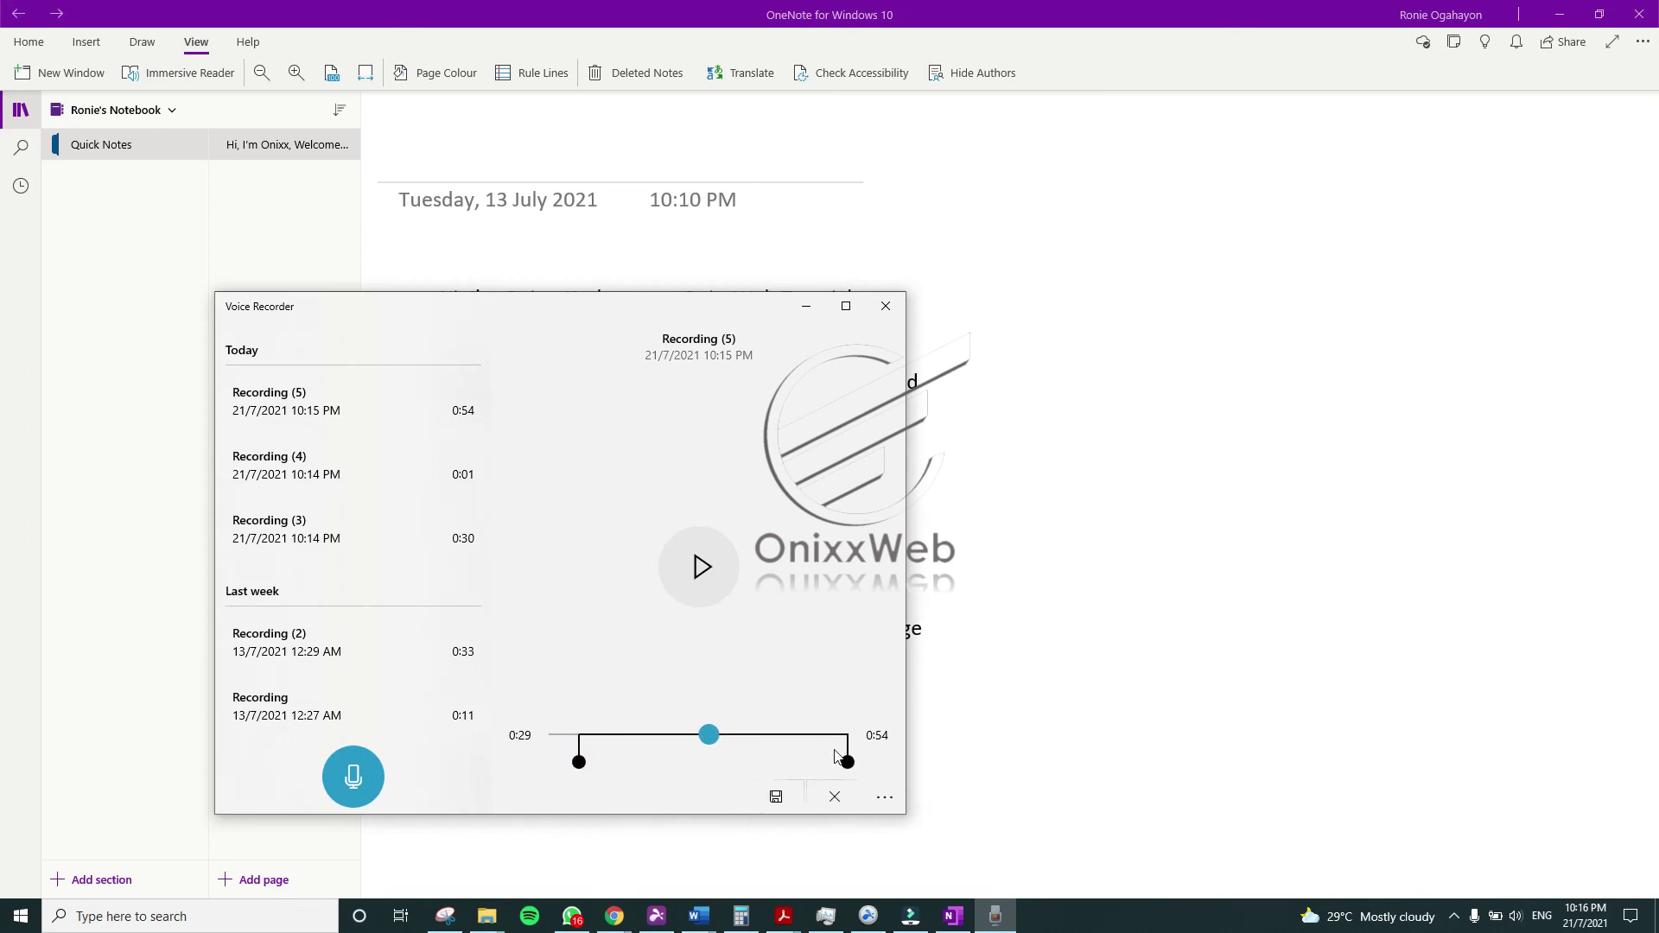
{"action": "left_click_drag", "start_coordinate": [848, 764], "coordinate": [818, 762]}
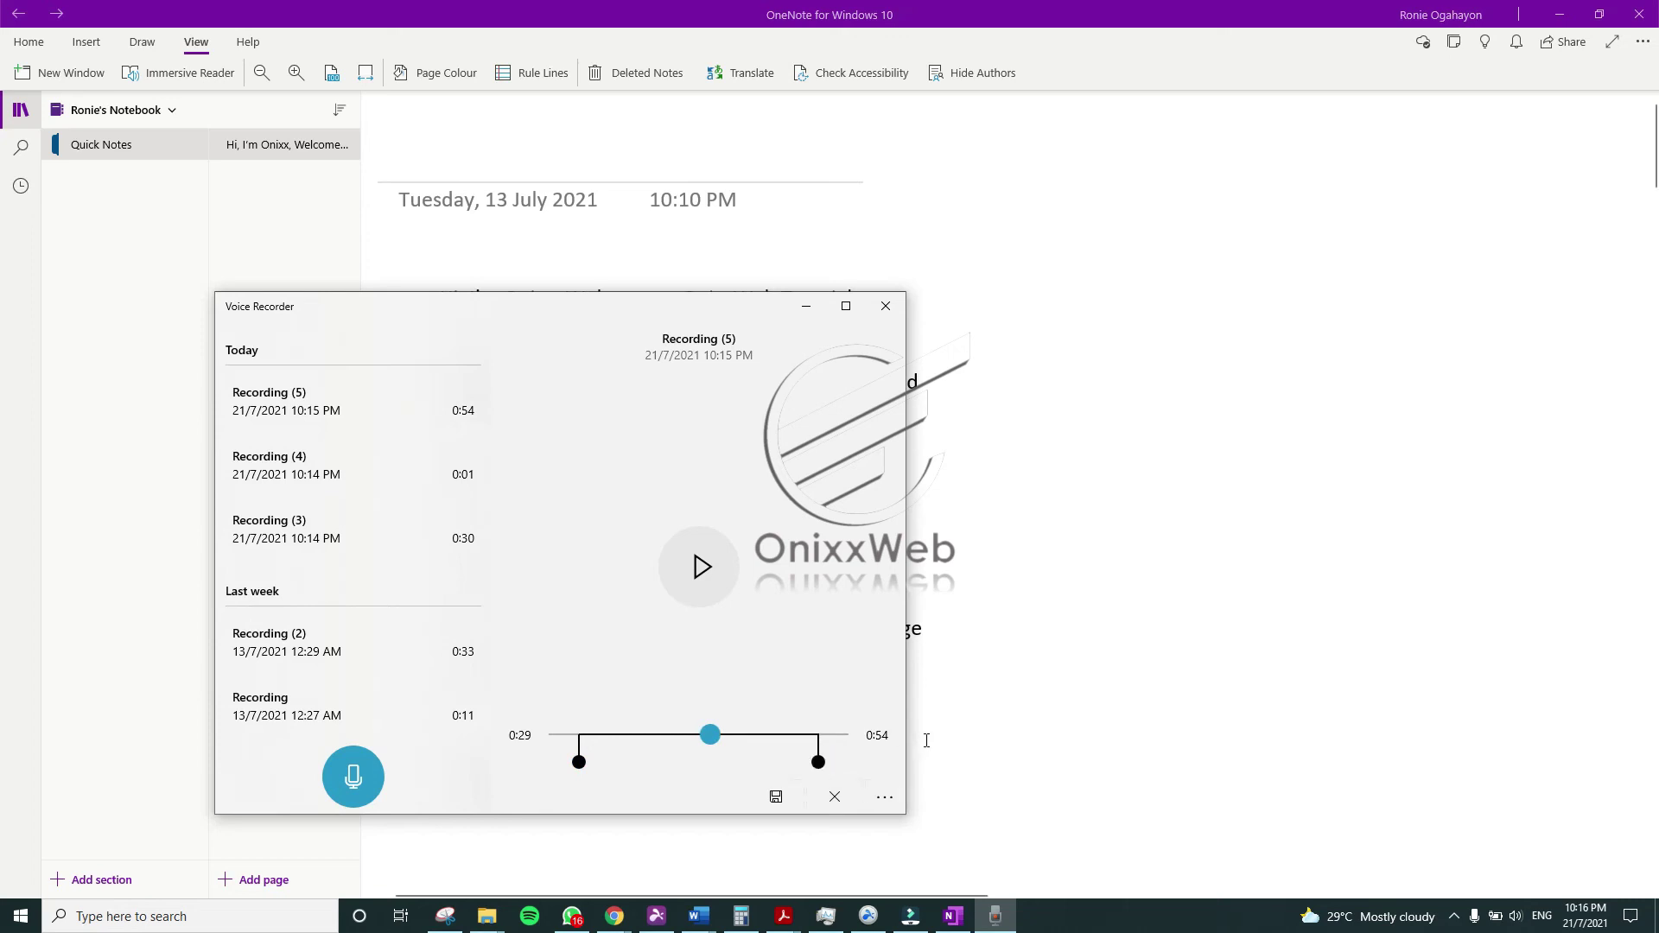
{"action": "left_click", "coordinate": [776, 796]}
{"action": "left_click", "coordinate": [784, 766]}
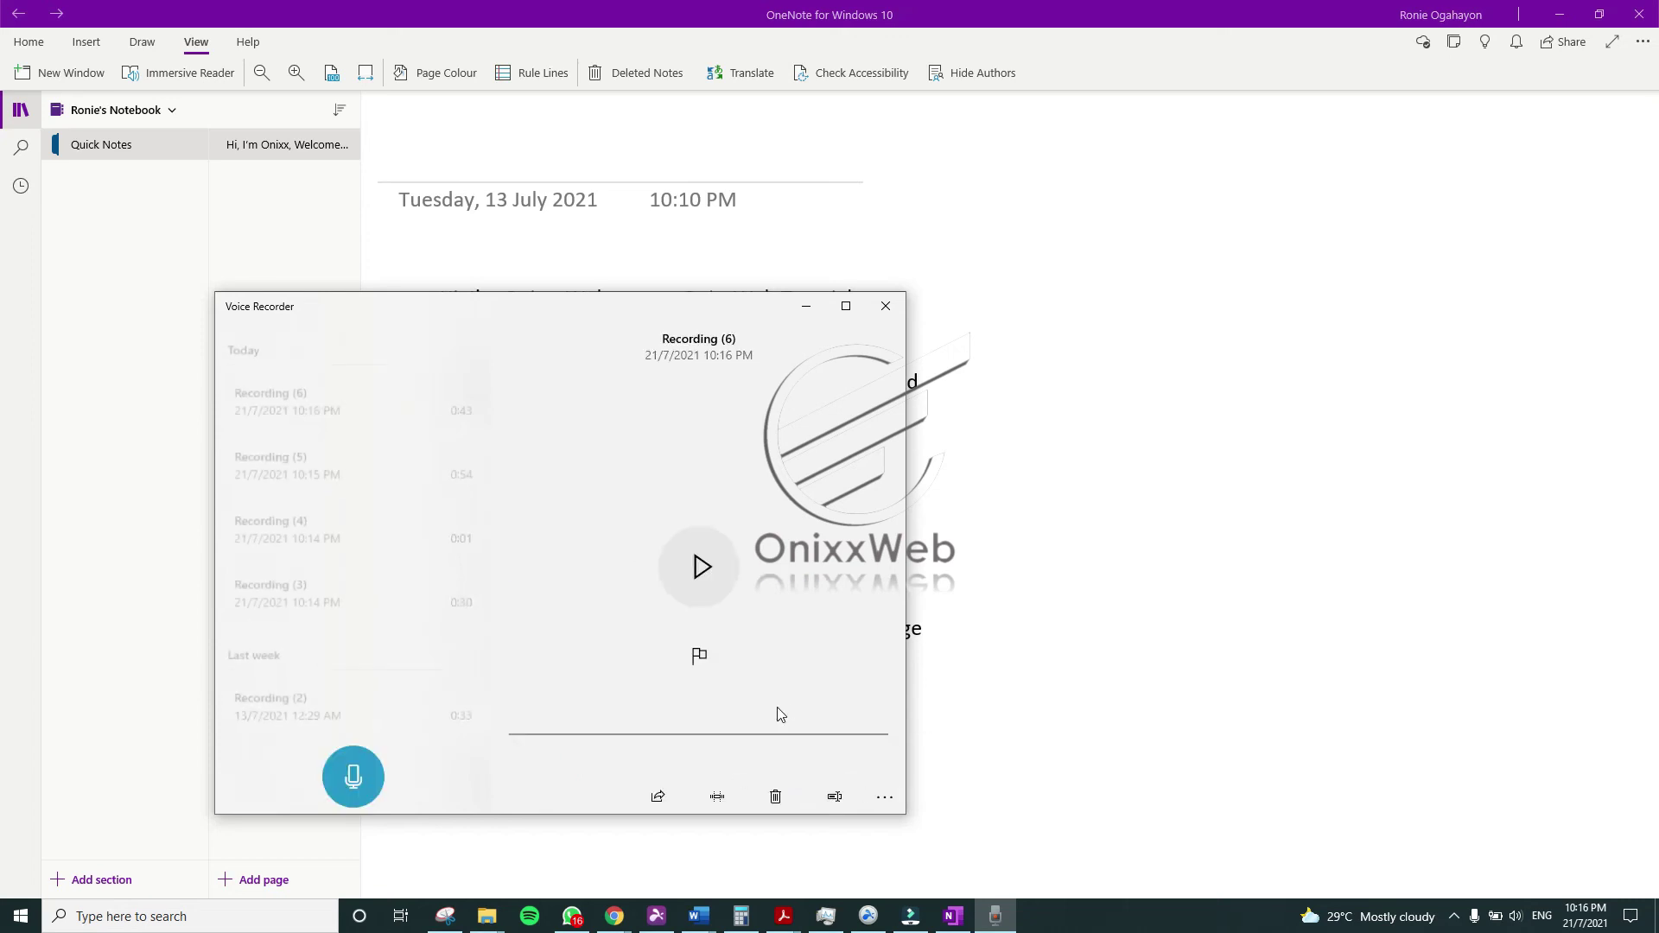
- Trim Recording (6) to begin at 0:07 and save the 0:21 result as Recording (7)
{"action": "left_click", "coordinate": [717, 796]}
{"action": "left_click_drag", "start_coordinate": [548, 762], "coordinate": [603, 762]}
{"action": "left_click", "coordinate": [776, 796]}
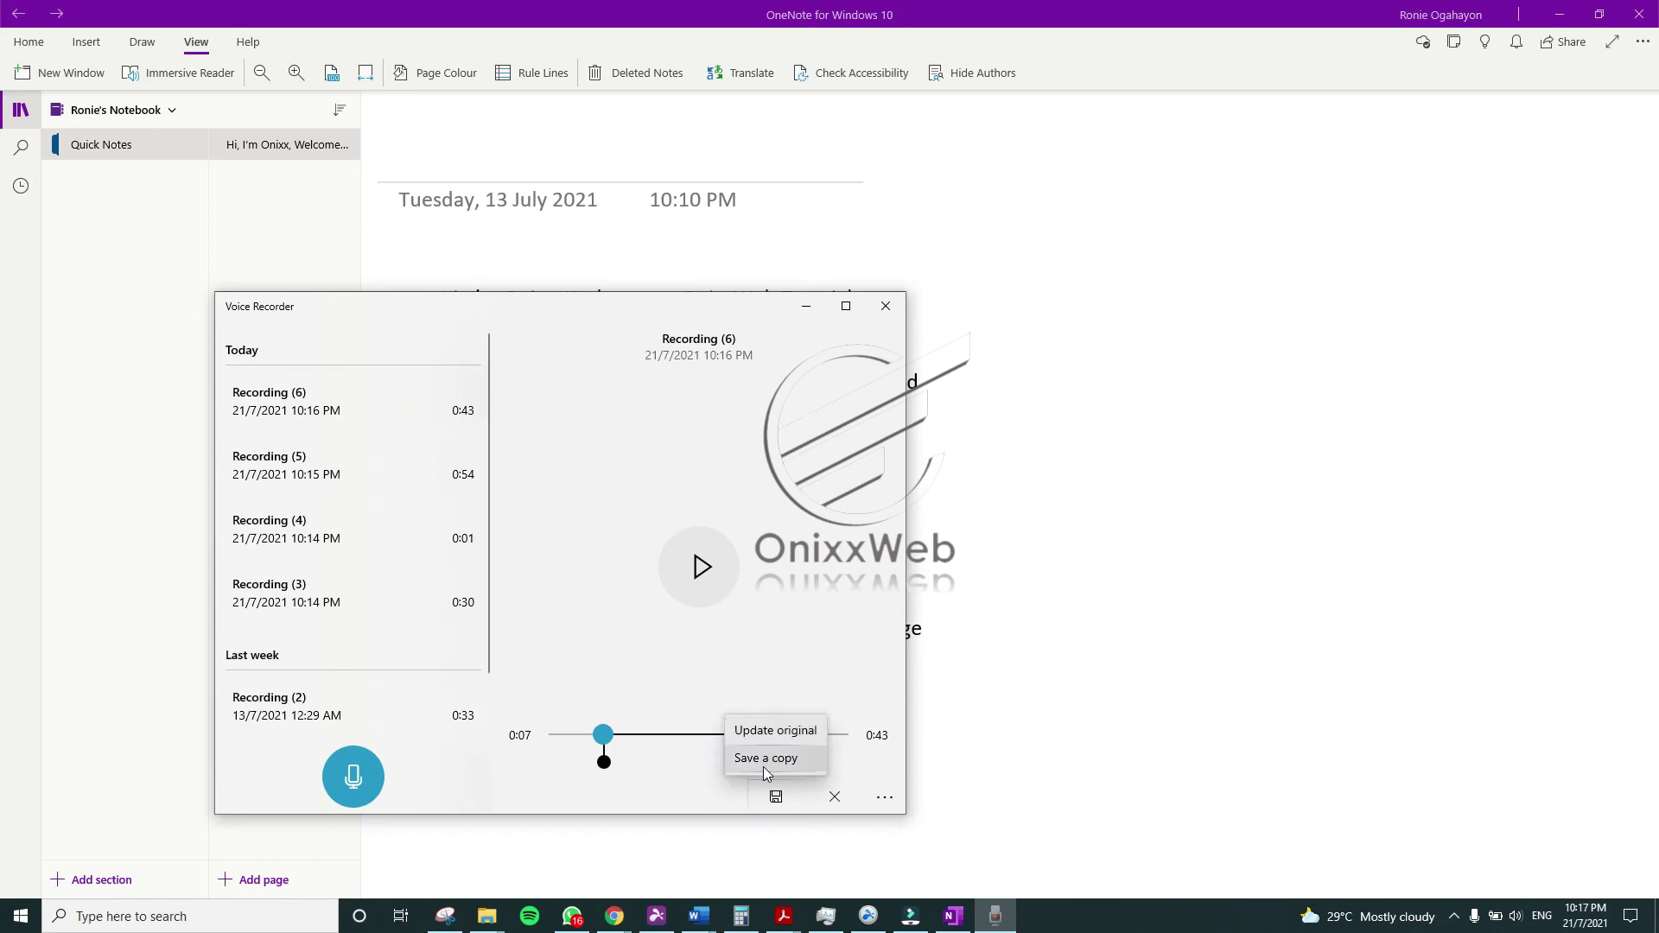
{"action": "left_click", "coordinate": [764, 766]}
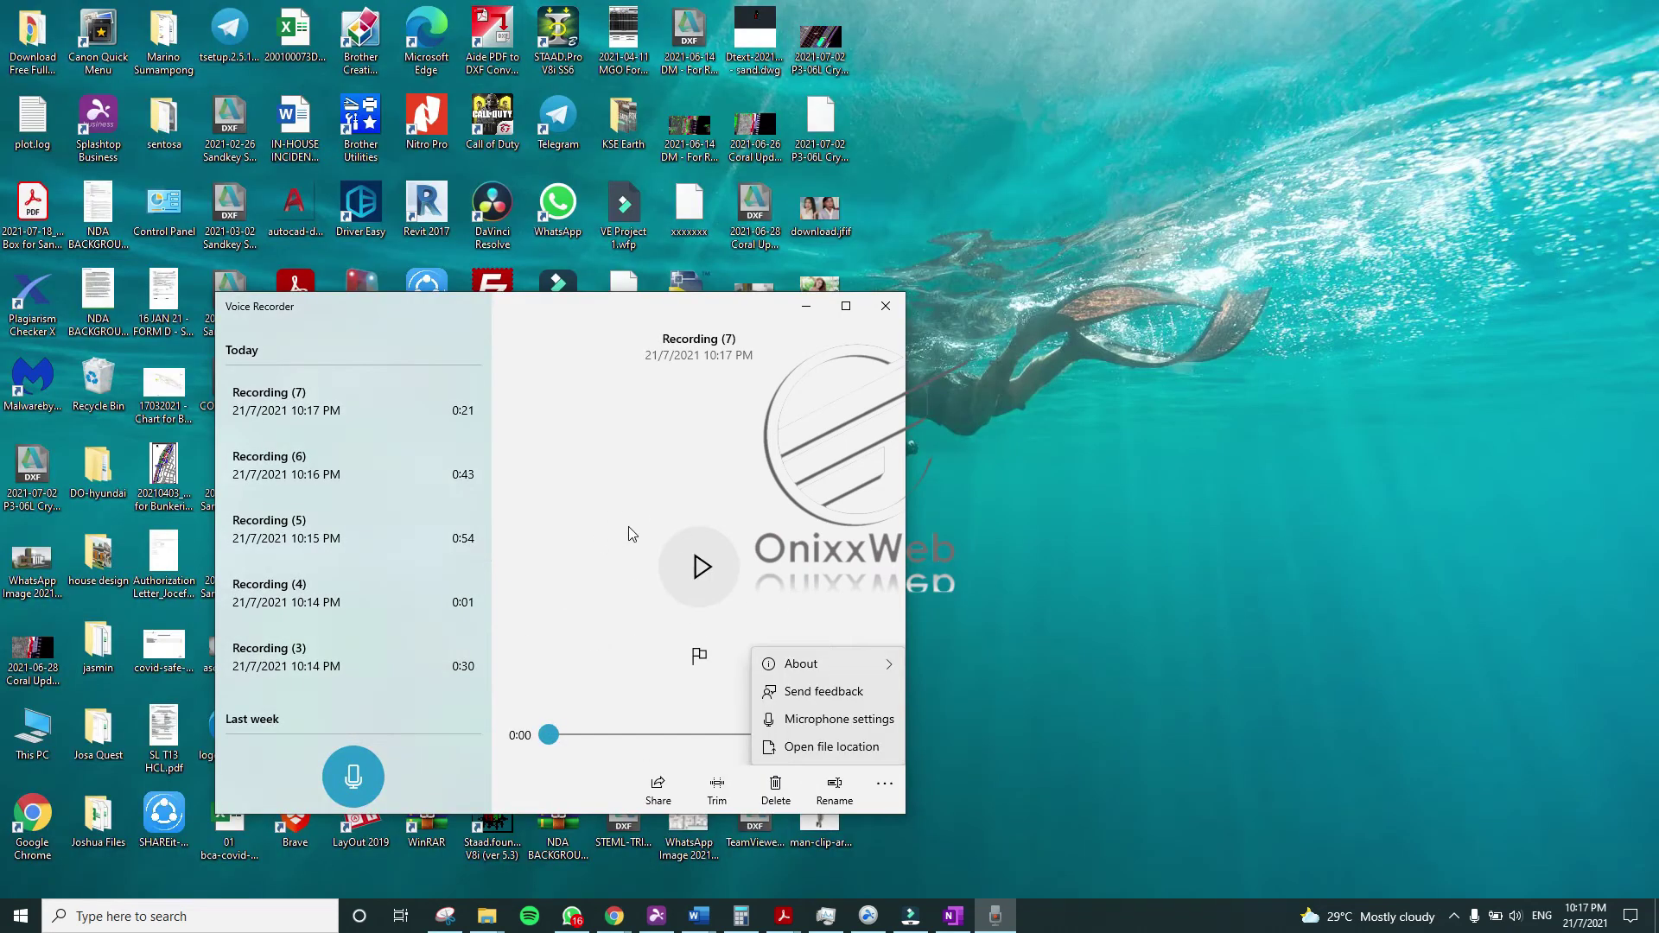
- Open the folder containing Recording (7) in File Explorer
{"action": "left_click", "coordinate": [618, 558]}
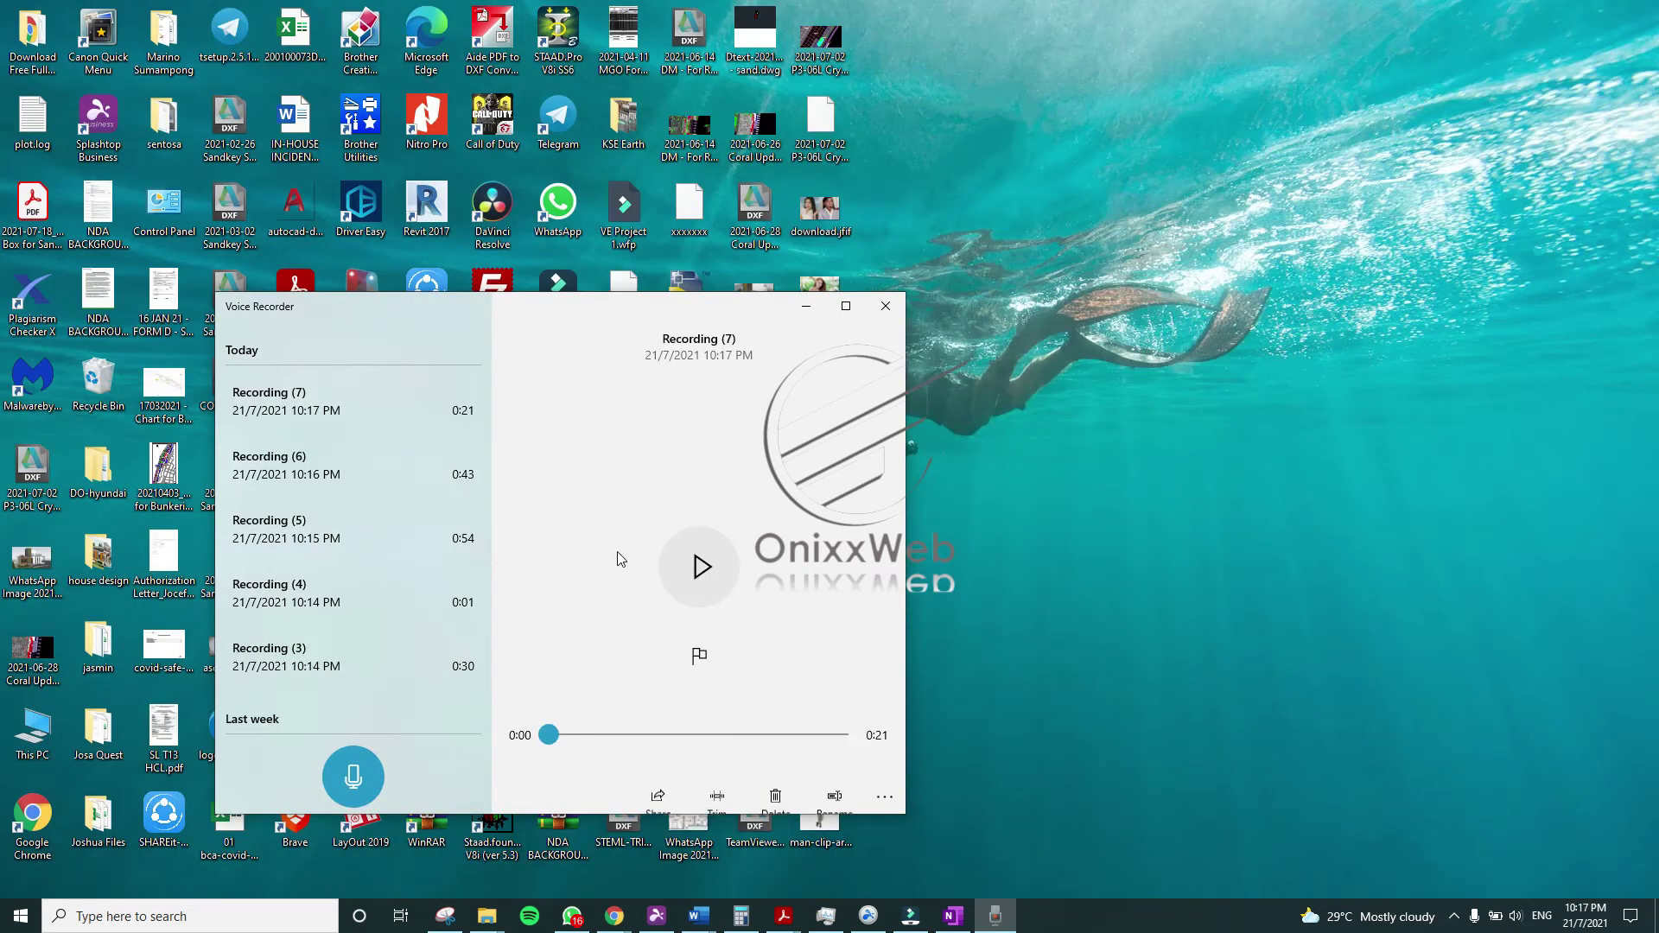
{"action": "right_click", "coordinate": [409, 409]}
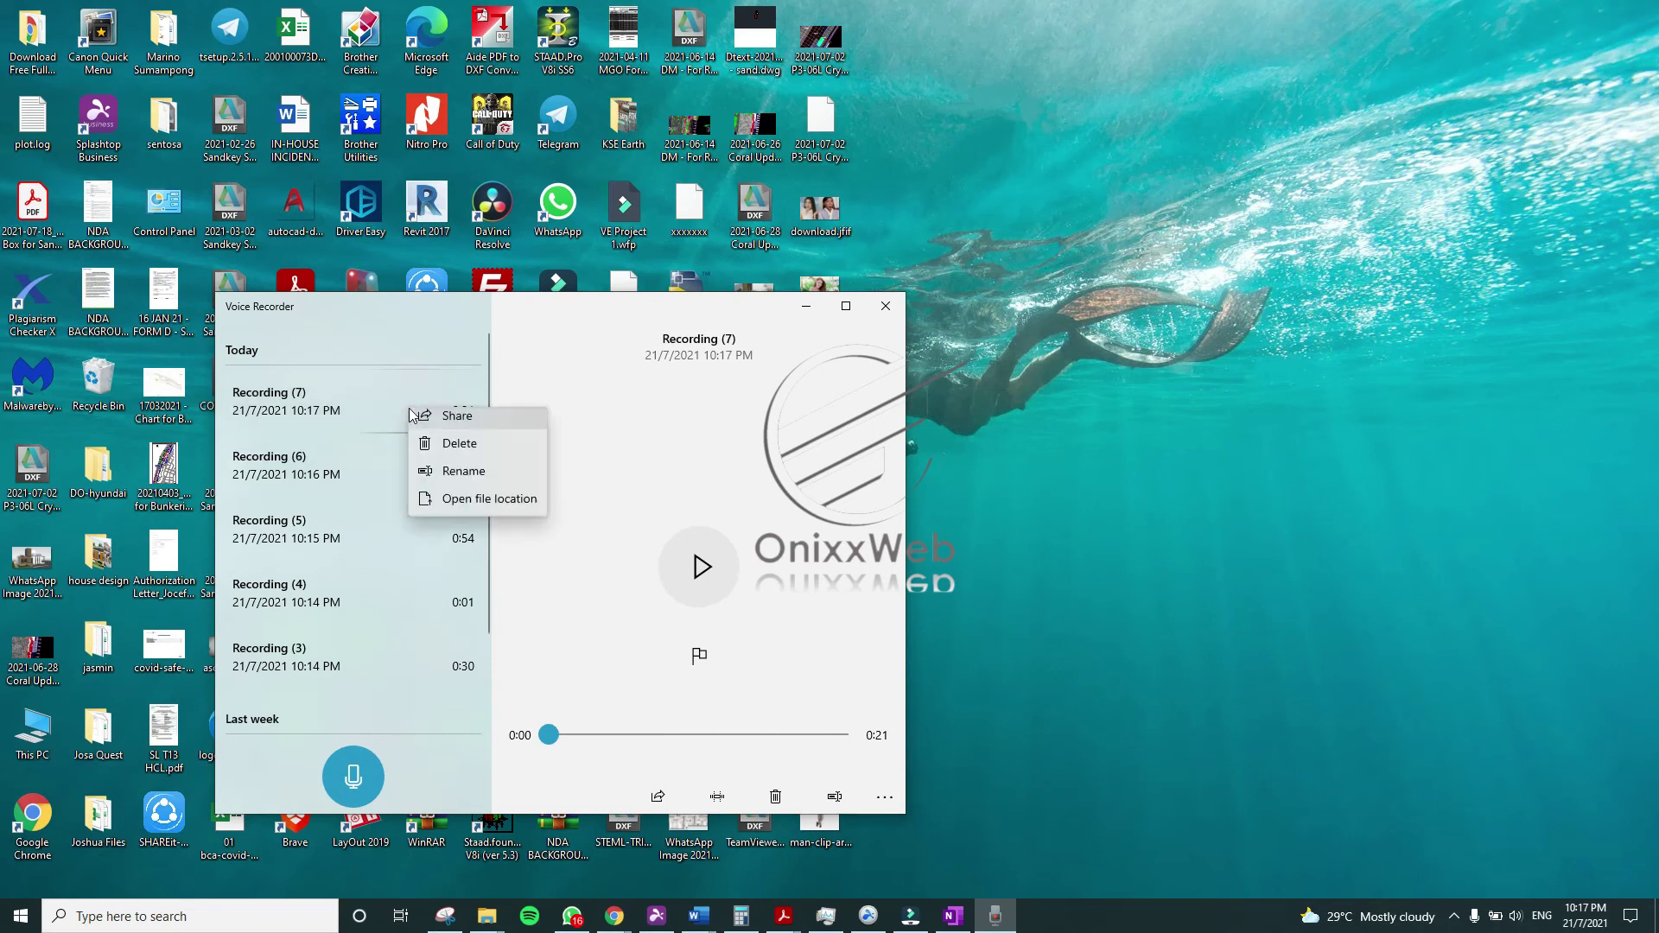
{"action": "left_click", "coordinate": [494, 516]}
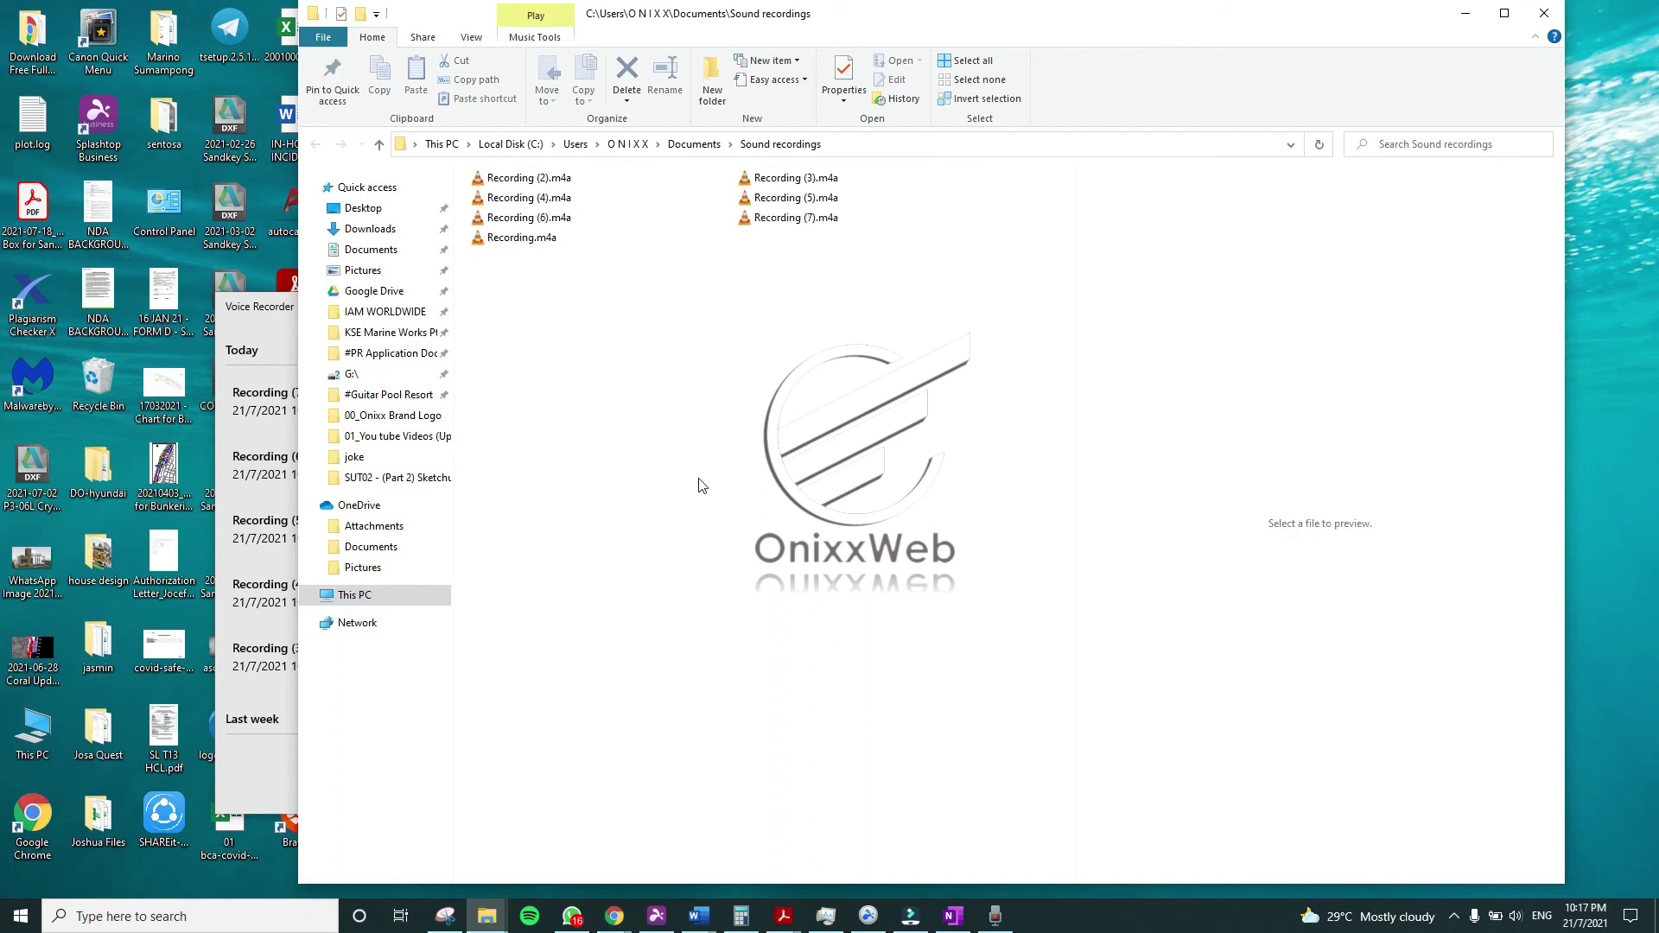
- Show the Sound recordings folder as Large icons and select Recording (7).m4a
{"action": "scroll", "coordinate": [701, 485], "scroll_direction": "up", "scroll_amount": 5, "text": "ctrl"}
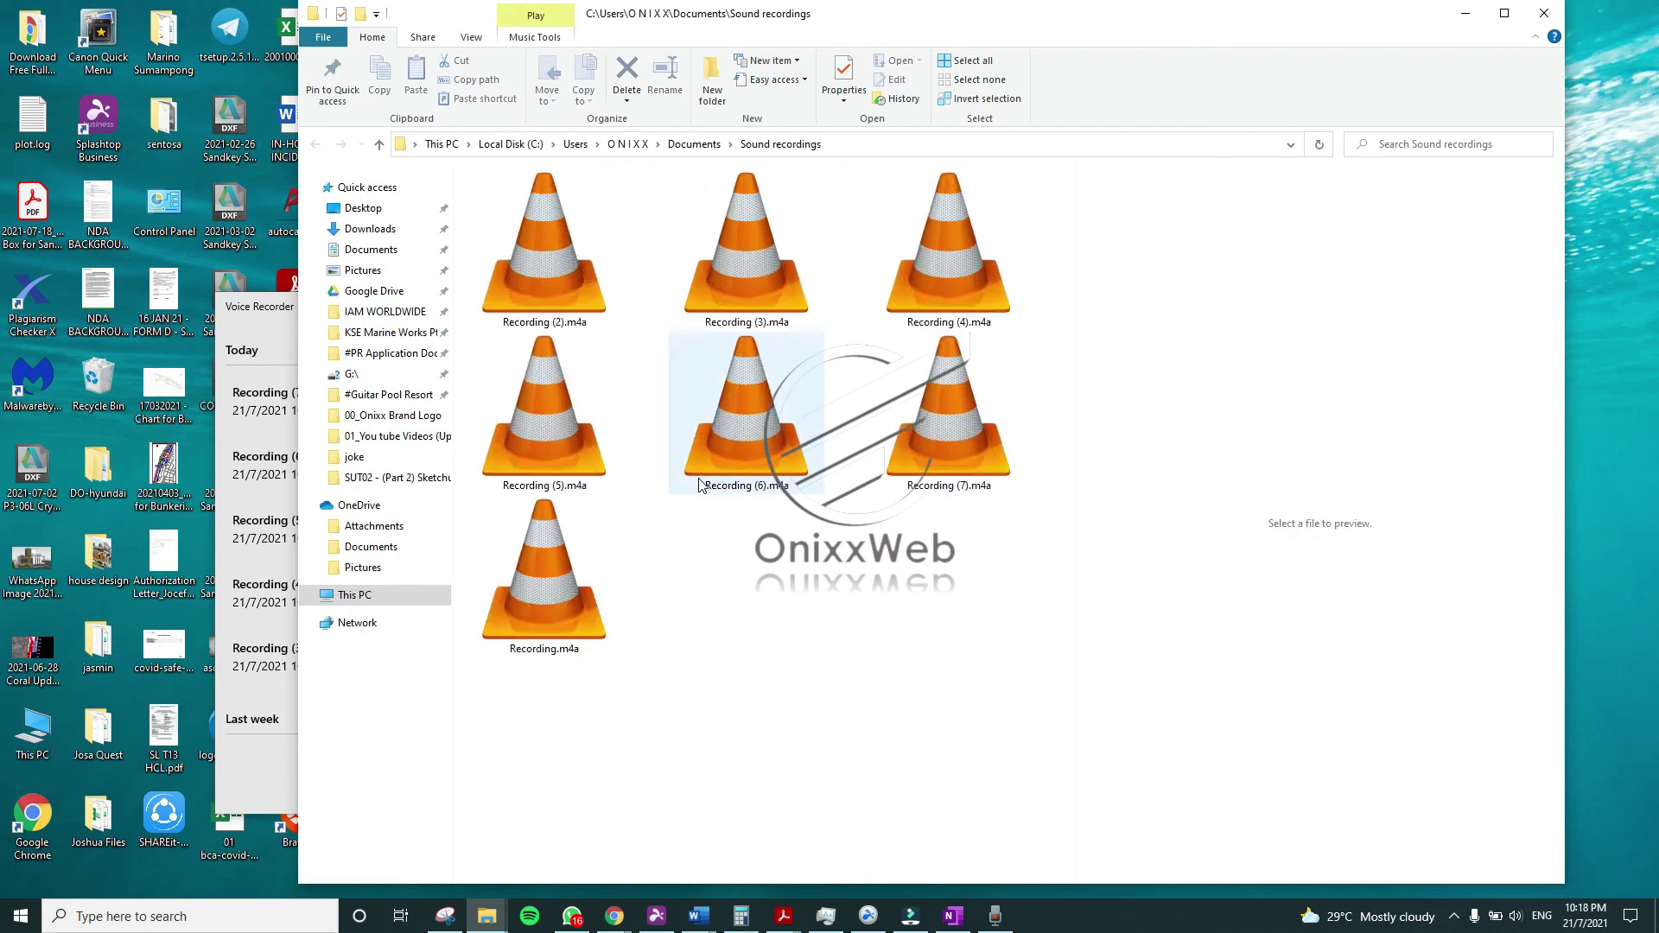
{"action": "left_click", "coordinate": [596, 622]}
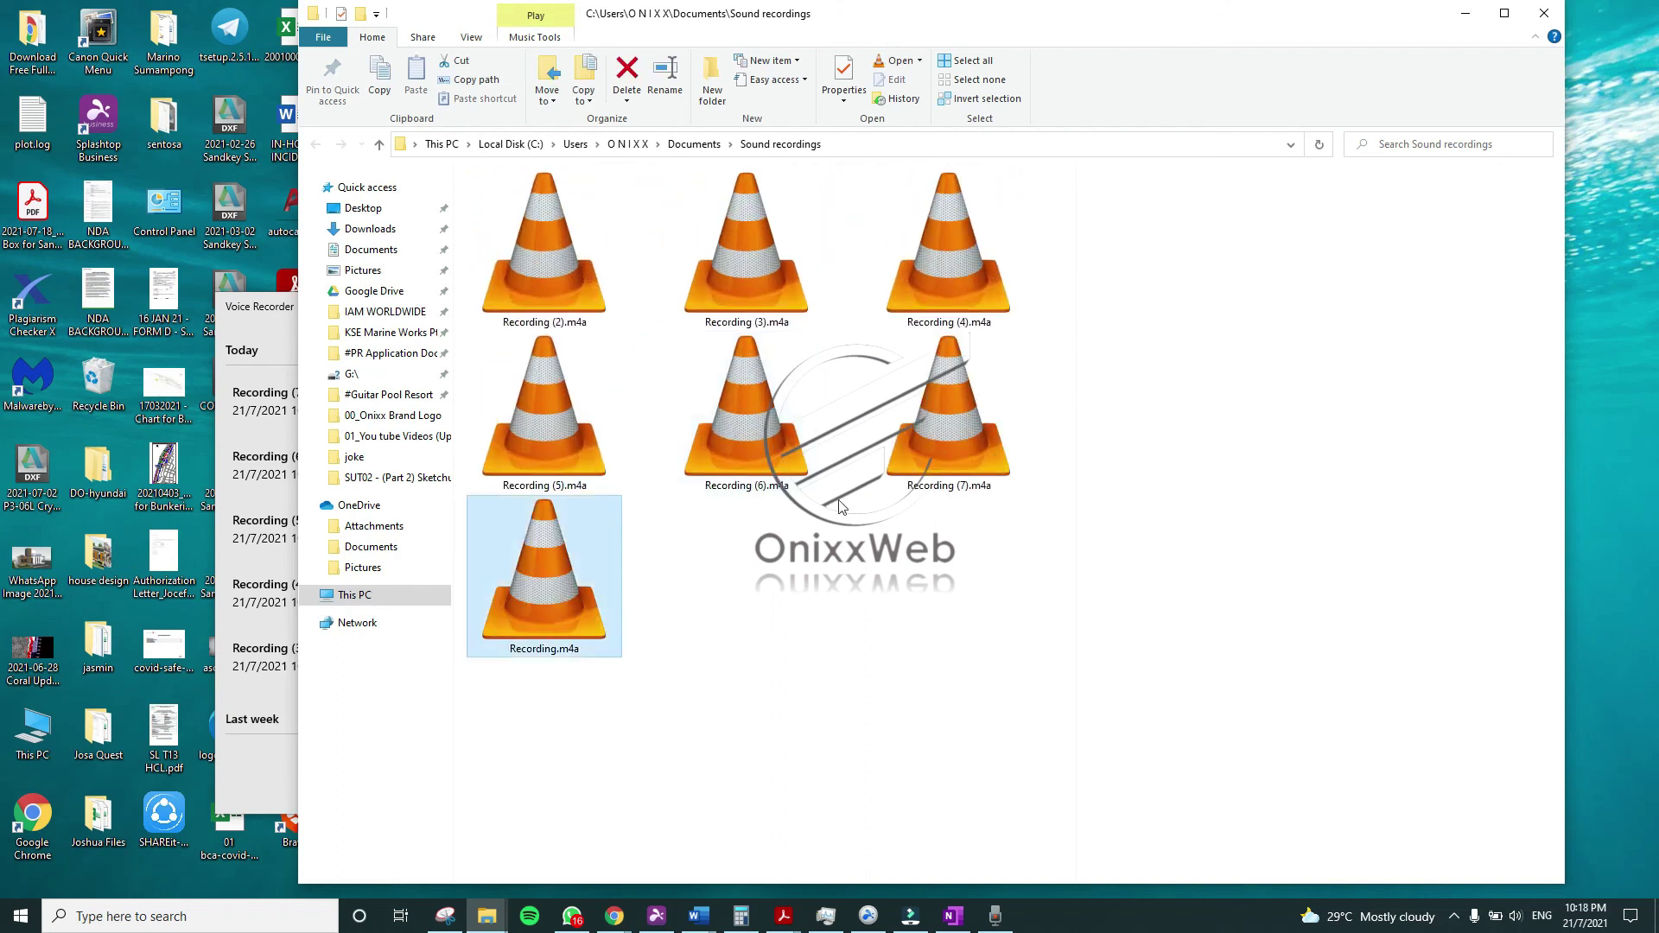
{"action": "left_click", "coordinate": [931, 469]}
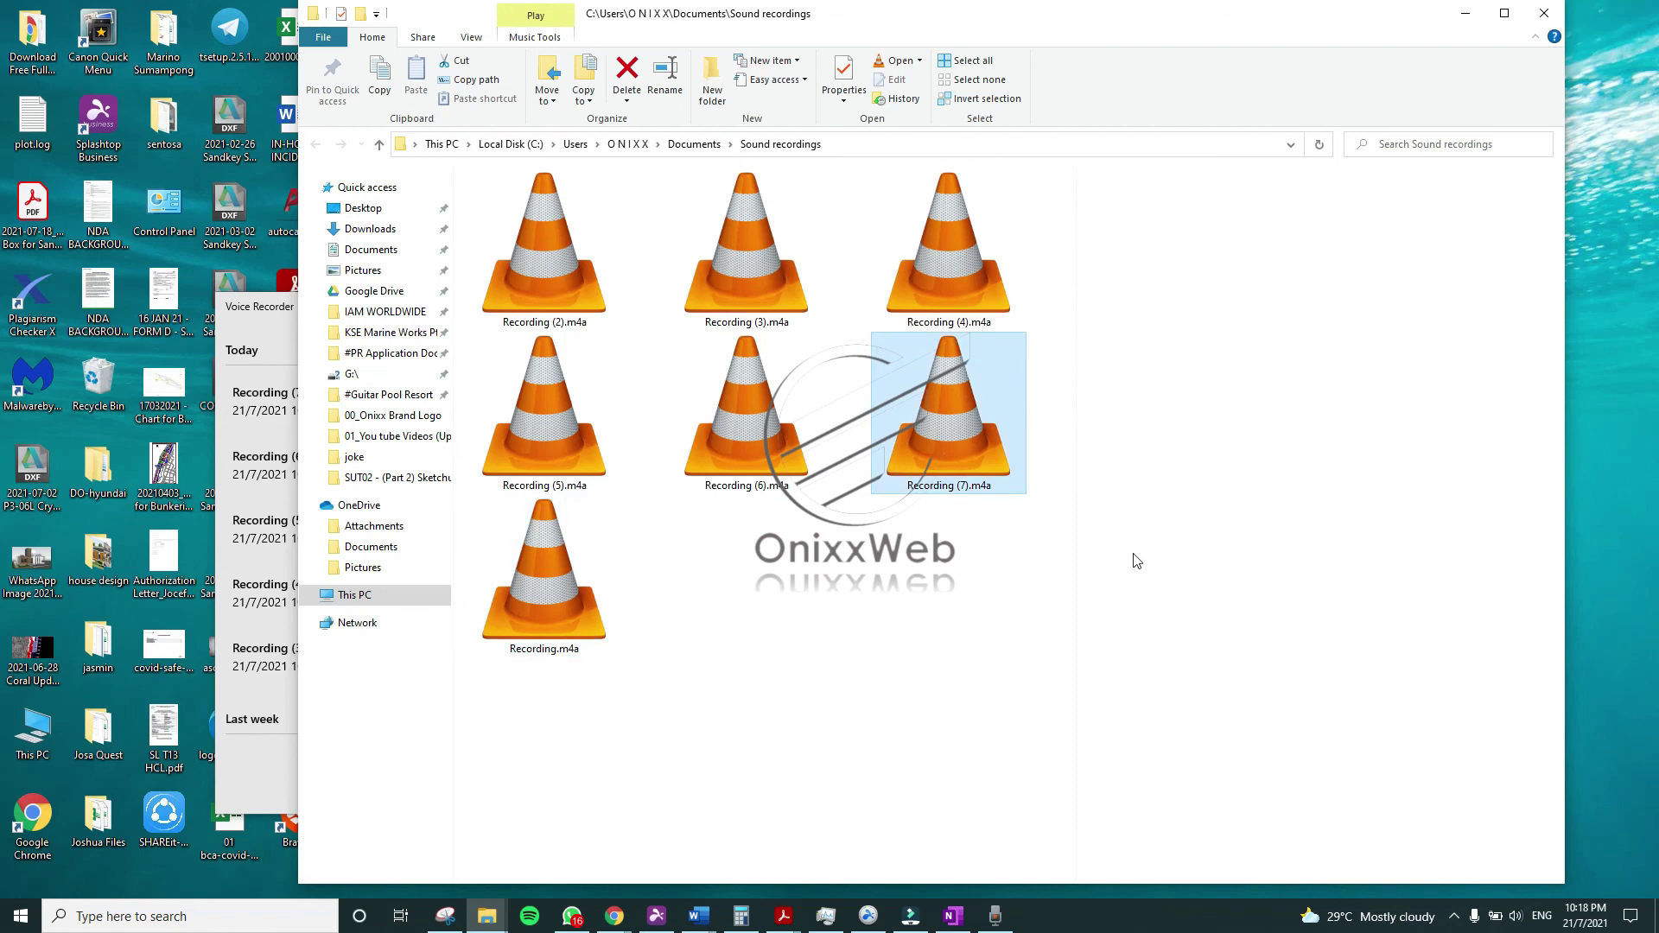